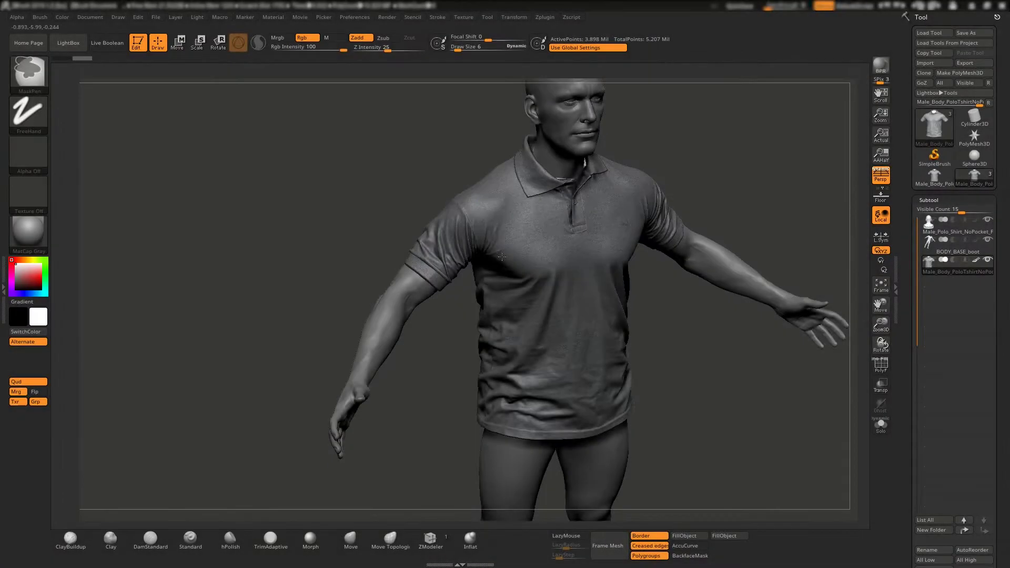
Inspect the shirt's sleeve cuff, collar and button placket from several angles, then frame the torso.
{"action": "right_click_drag", "start_coordinate": [441, 183], "coordinate": [509, 173]}
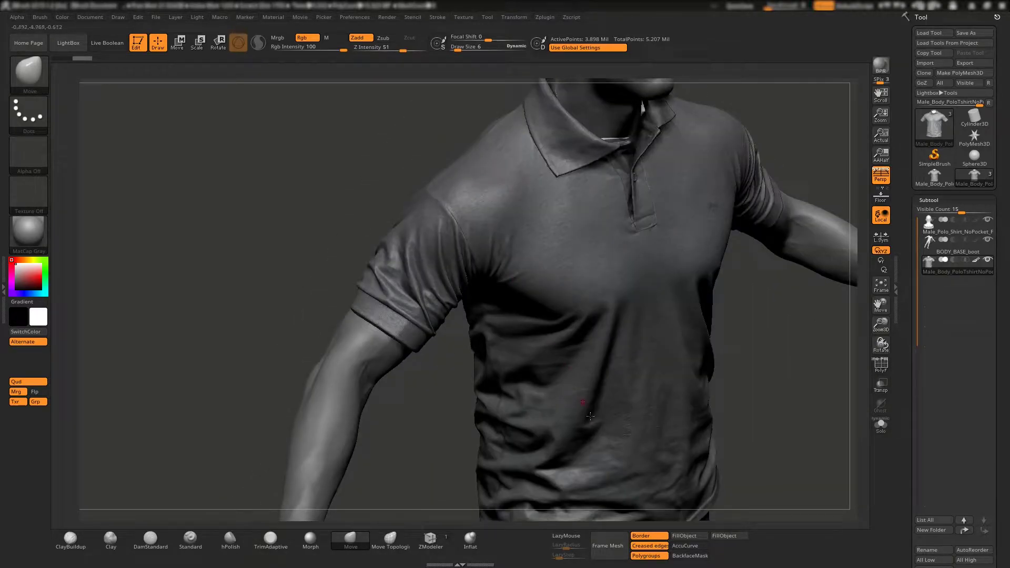
{"action": "right_click_drag", "start_coordinate": [599, 363], "coordinate": [497, 273]}
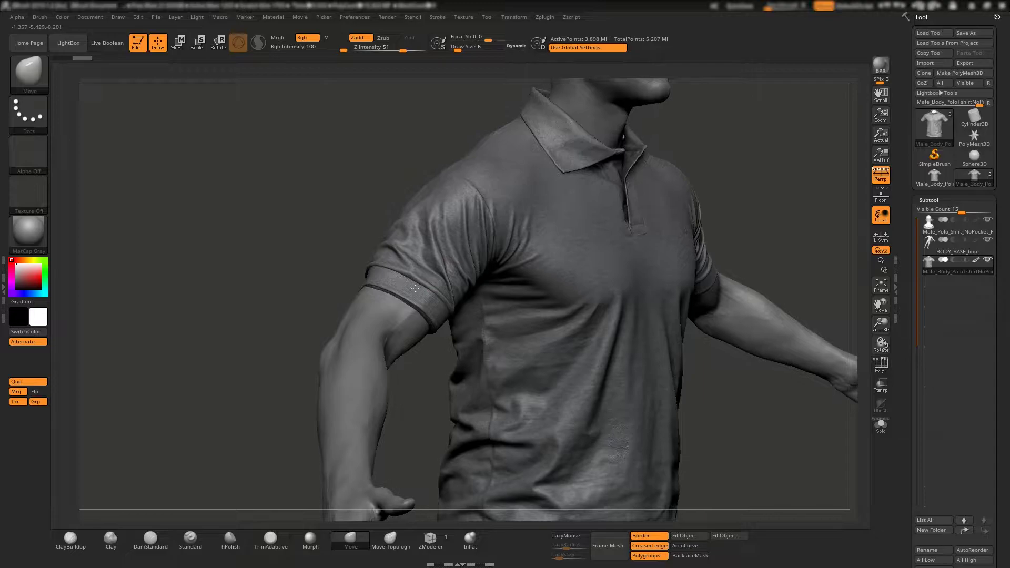
{"action": "right_click_drag", "start_coordinate": [434, 273], "coordinate": [383, 280], "text": "alt"}
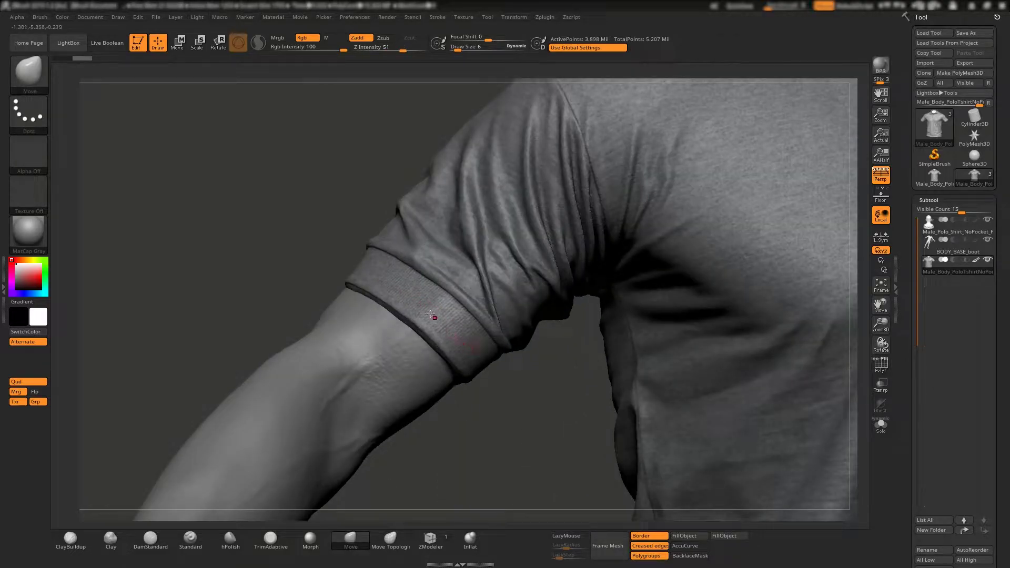
{"action": "right_click_drag", "start_coordinate": [431, 315], "coordinate": [590, 222], "text": "ctrl"}
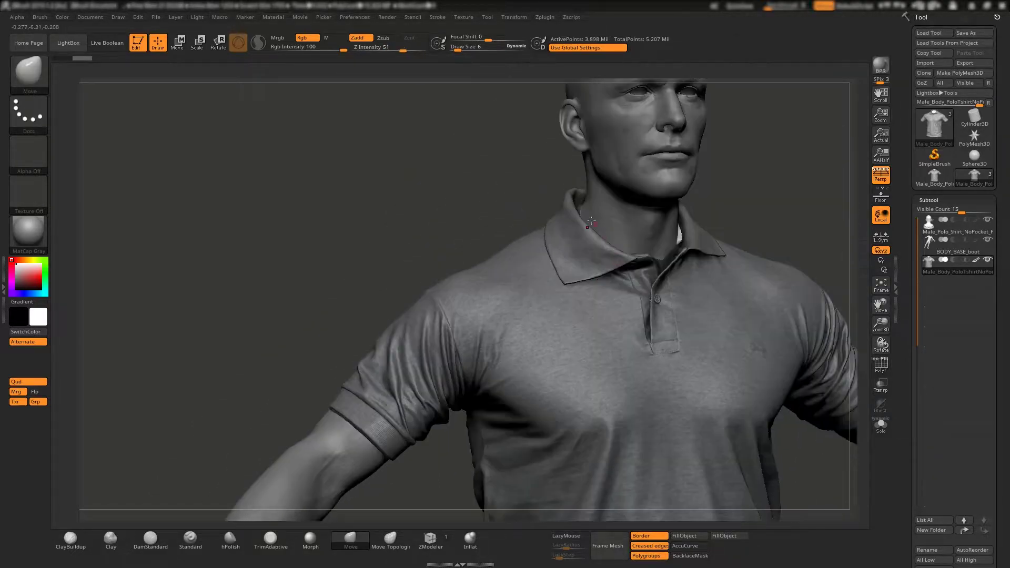
{"action": "right_click_drag", "start_coordinate": [658, 328], "coordinate": [689, 274], "text": "alt"}
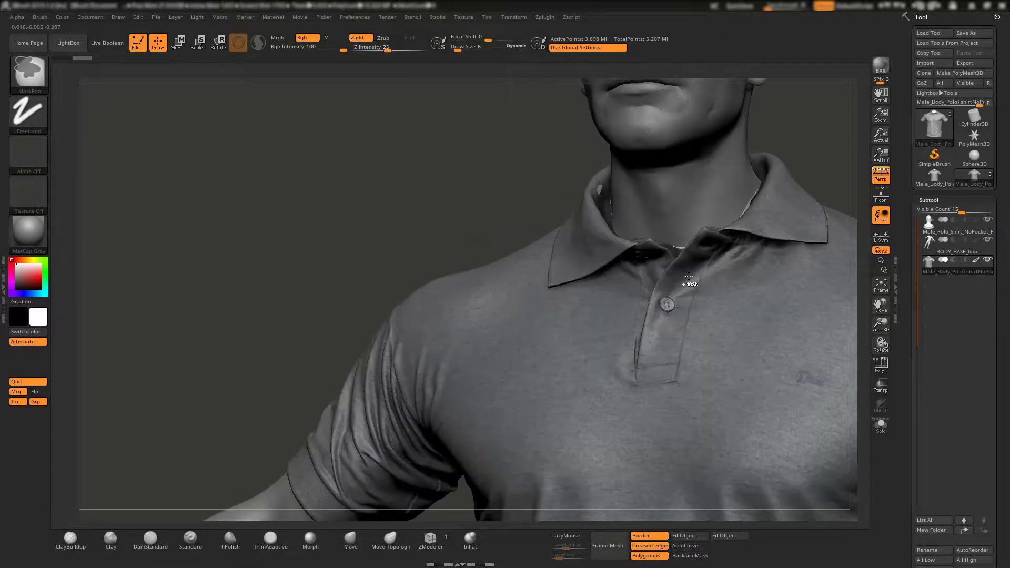
{"action": "mouse_move", "coordinate": [665, 379]}
{"action": "right_mouse_down", "text": "ctrl"}
{"action": "mouse_move", "coordinate": [540, 238]}
{"action": "mouse_move", "coordinate": [547, 247]}
{"action": "right_mouse_up", "text": "ctrl"}
{"action": "key", "text": "b"}
{"action": "key", "text": "m"}
{"action": "key", "text": "v"}
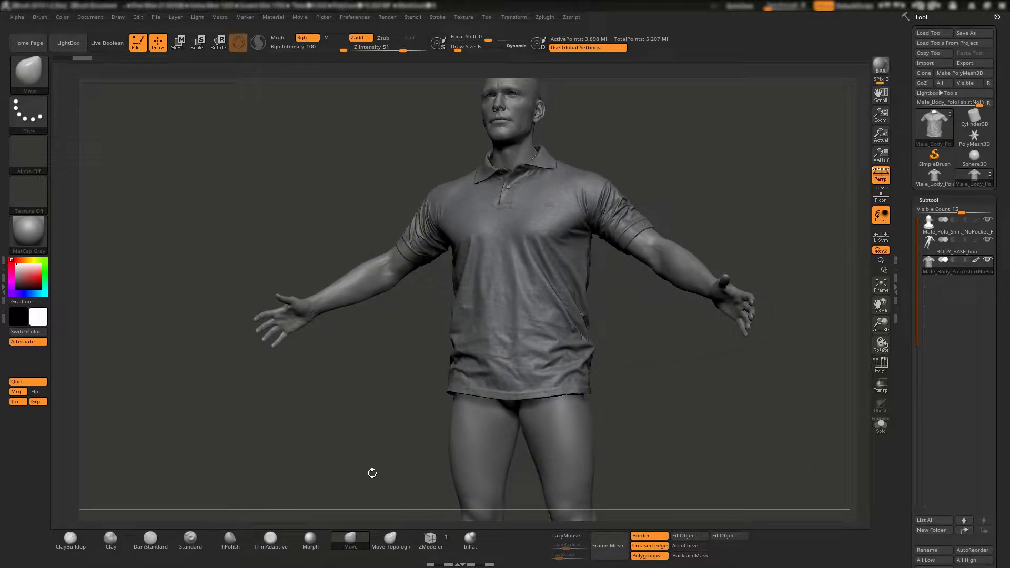
Bring up the back-view reference photo 2.jpg, raise its window and zoom it to 30%.
{"action": "key", "text": "alt+Tab"}
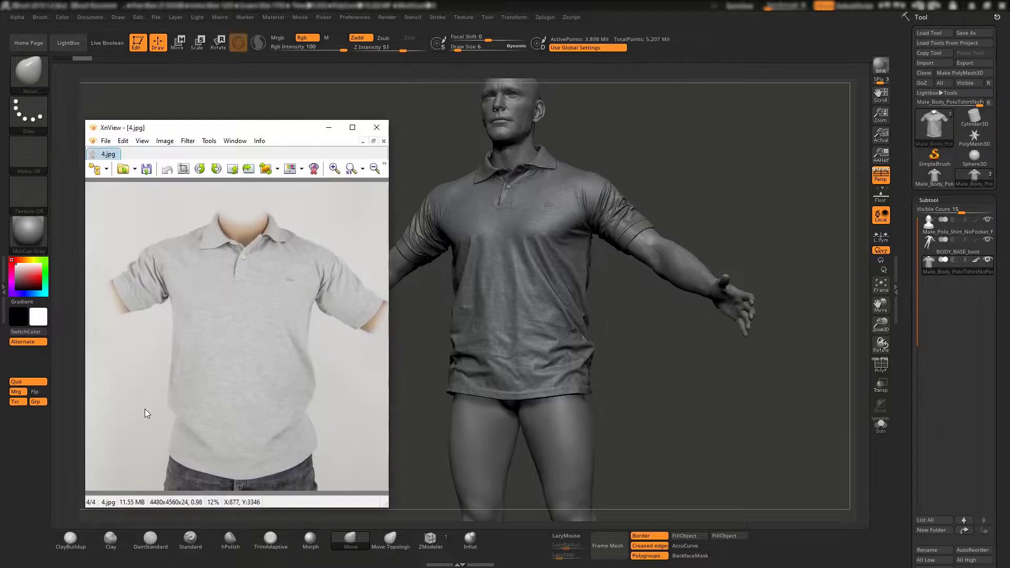
{"action": "left_click_drag", "start_coordinate": [196, 128], "coordinate": [198, 108]}
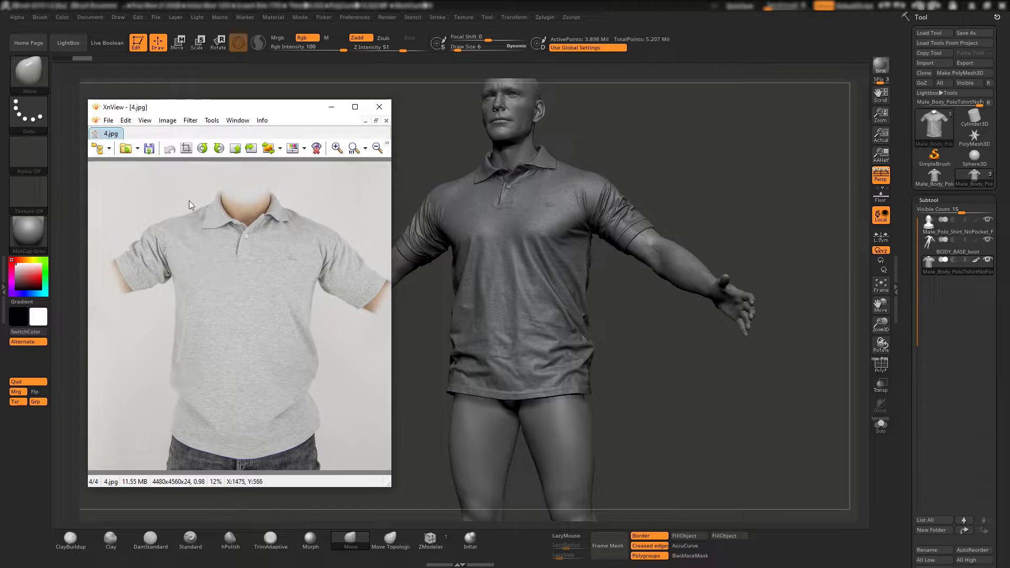
{"action": "scroll", "coordinate": [220, 210], "scroll_direction": "up", "scroll_amount": 1}
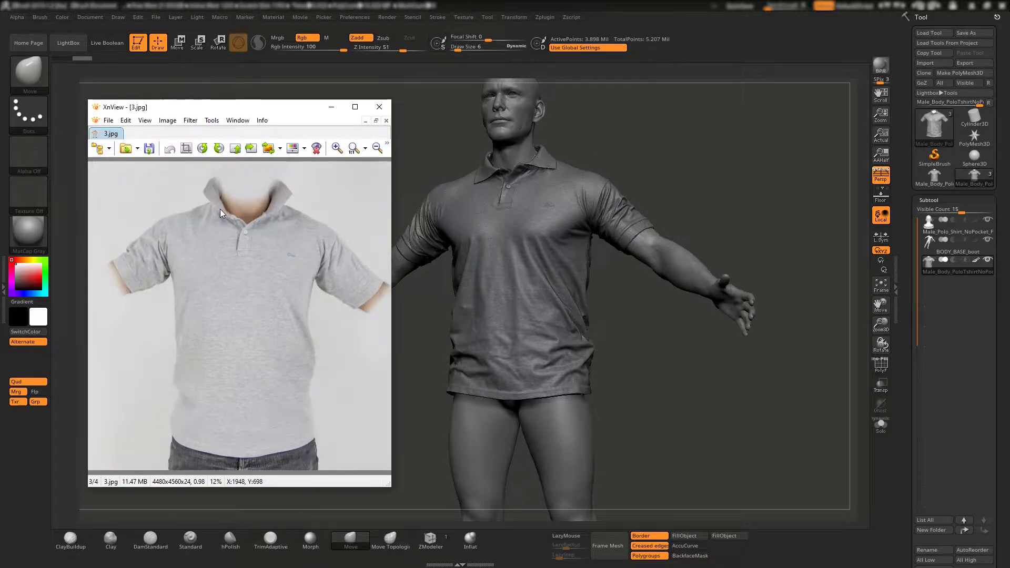
{"action": "scroll", "coordinate": [220, 210], "scroll_direction": "up", "scroll_amount": 1}
{"action": "scroll", "coordinate": [233, 207], "scroll_direction": "up", "scroll_amount": 1, "text": "ctrl"}
{"action": "scroll", "coordinate": [233, 208], "scroll_direction": "up", "scroll_amount": 1, "text": "ctrl"}
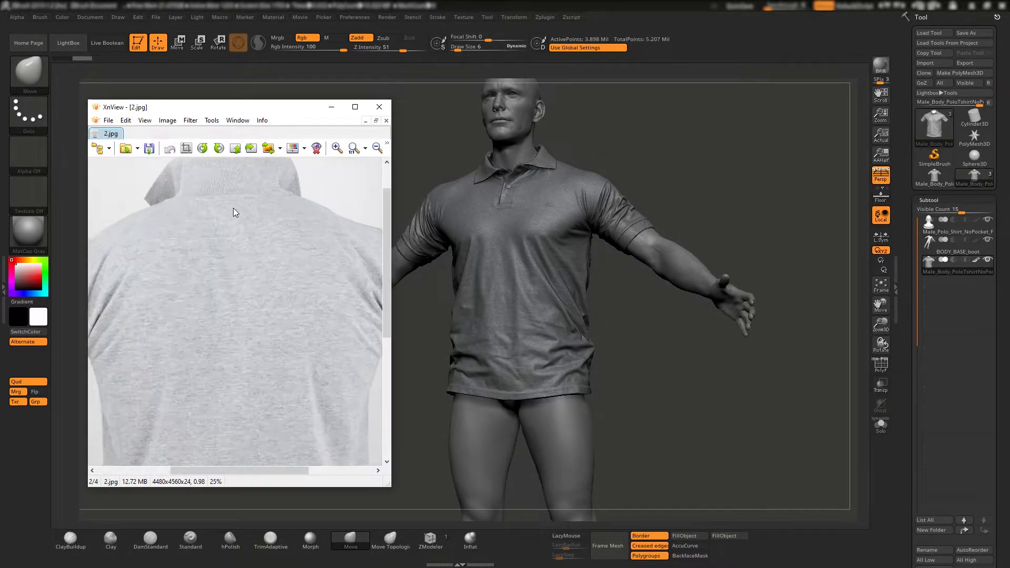
{"action": "scroll", "coordinate": [233, 207], "scroll_direction": "up", "scroll_amount": 1, "text": "ctrl"}
{"action": "scroll", "coordinate": [285, 286], "scroll_direction": "up", "scroll_amount": 1, "text": "ctrl"}
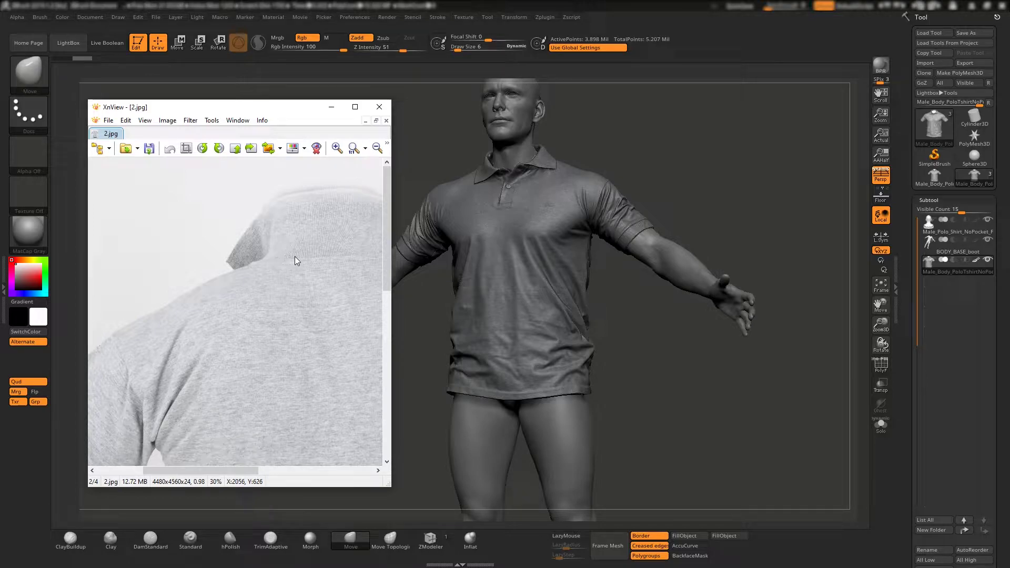
Orbit the model to compare its shoulder and collar with the photo, ending frontal.
{"action": "mouse_move", "coordinate": [763, 395]}
{"action": "left_mouse_down"}
{"action": "mouse_move", "coordinate": [658, 368]}
{"action": "mouse_move", "coordinate": [716, 364]}
{"action": "mouse_move", "coordinate": [672, 244]}
{"action": "mouse_move", "coordinate": [631, 249]}
{"action": "left_mouse_up"}
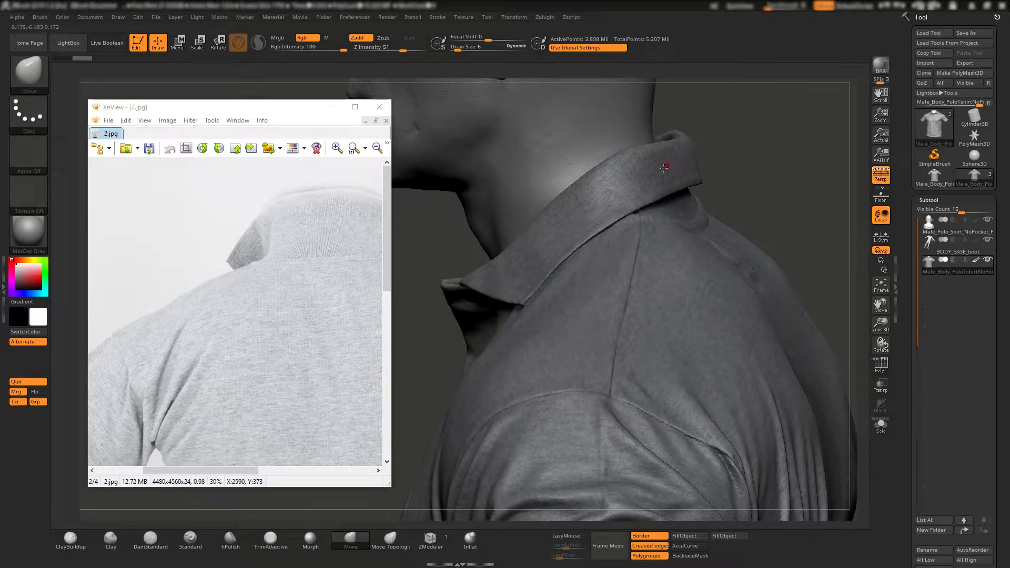
{"action": "mouse_move", "coordinate": [665, 168]}
{"action": "left_mouse_down"}
{"action": "mouse_move", "coordinate": [540, 264]}
{"action": "mouse_move", "coordinate": [668, 246]}
{"action": "mouse_move", "coordinate": [586, 291]}
{"action": "mouse_move", "coordinate": [610, 306]}
{"action": "left_mouse_up"}
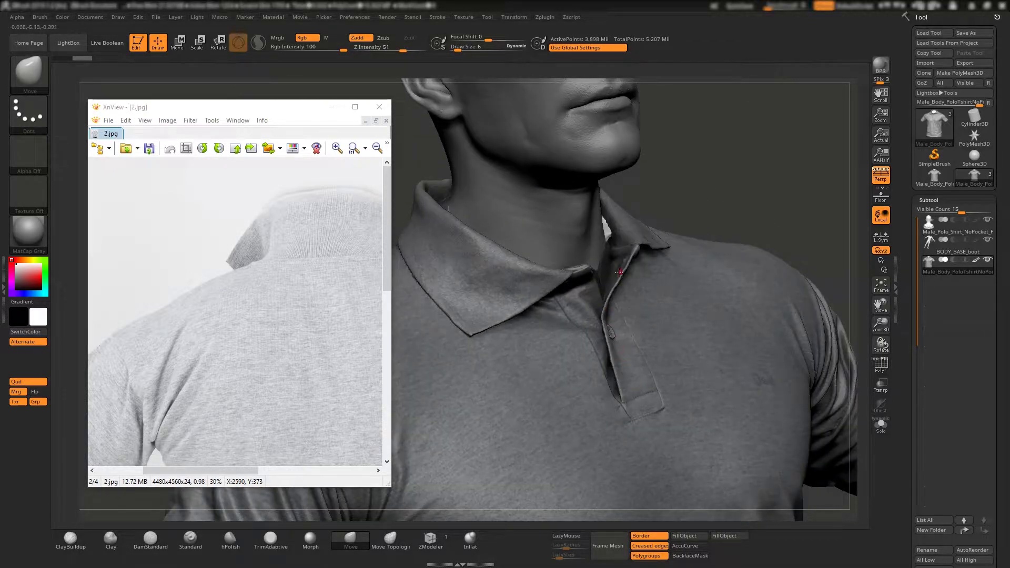
{"action": "mouse_move", "coordinate": [604, 351]}
{"action": "left_mouse_down"}
{"action": "mouse_move", "coordinate": [579, 342]}
{"action": "mouse_move", "coordinate": [617, 320]}
{"action": "left_mouse_up"}
{"action": "left_click_drag", "start_coordinate": [614, 364], "coordinate": [550, 273]}
Hide the reference photo and duplicate the shirt as a new, active fourth subtool.
{"action": "left_click", "coordinate": [331, 107]}
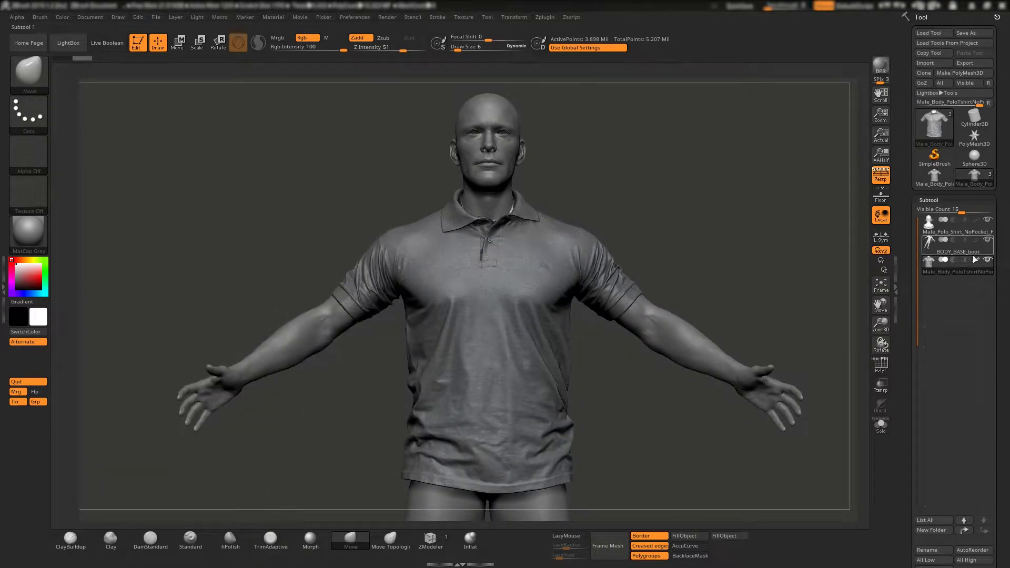
{"action": "left_click_drag", "start_coordinate": [661, 345], "coordinate": [635, 335], "text": "alt"}
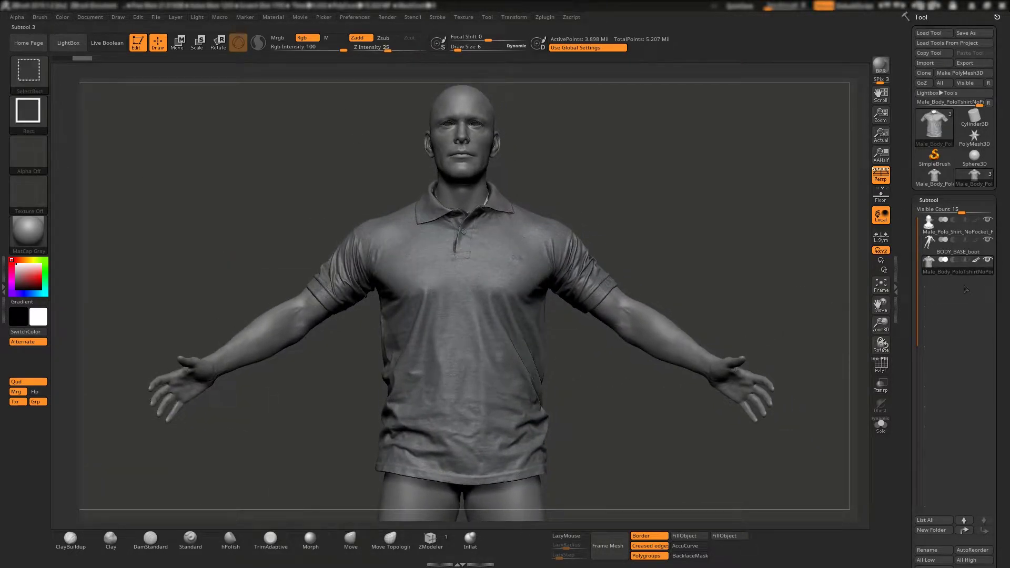
{"action": "key", "text": "ctrl+shift+d"}
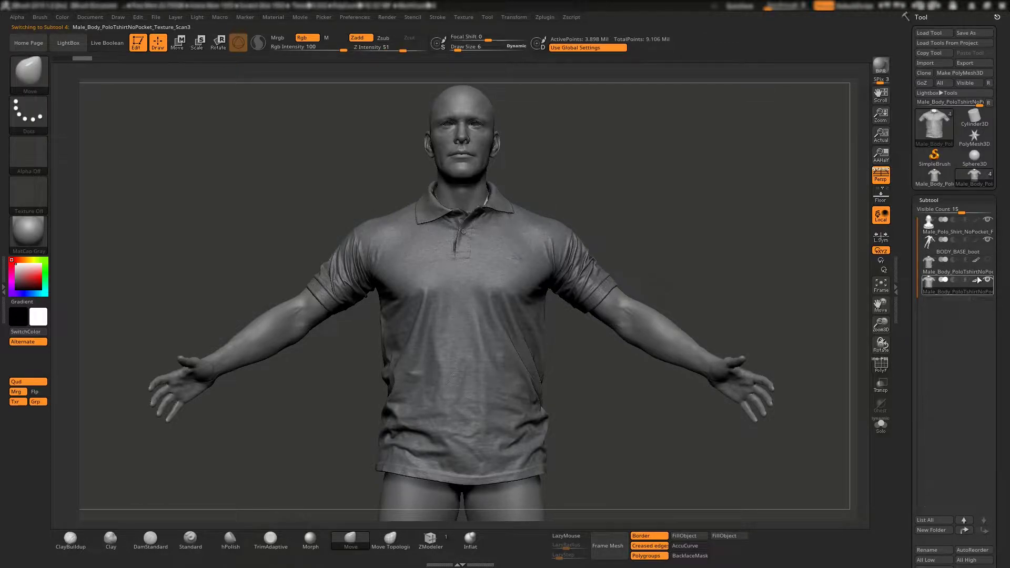
{"action": "left_click", "coordinate": [977, 275]}
With the Standard brush, mask strips along the shoulder and sleeve seams.
{"action": "left_click_drag", "start_coordinate": [760, 293], "coordinate": [377, 442]}
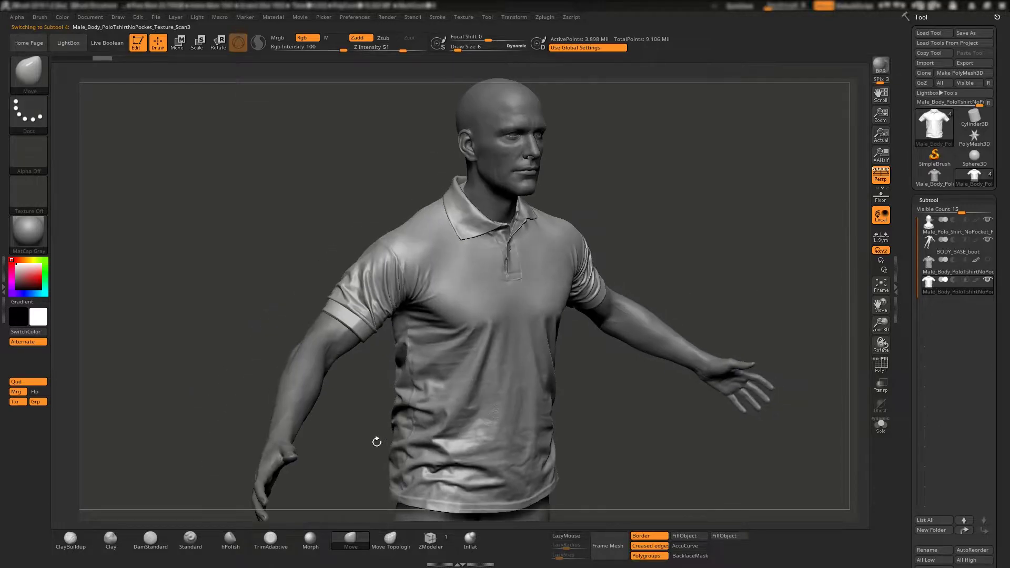
{"action": "left_click", "coordinate": [190, 541]}
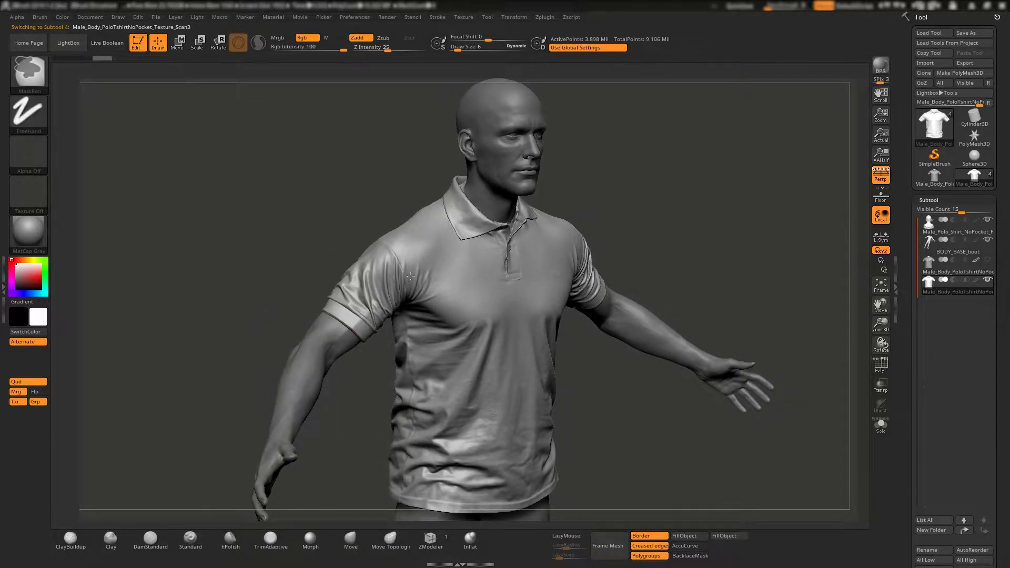
{"action": "scroll", "coordinate": [393, 235], "scroll_direction": "up", "scroll_amount": 2}
{"action": "left_click_drag", "start_coordinate": [393, 235], "coordinate": [395, 243], "text": "ctrl"}
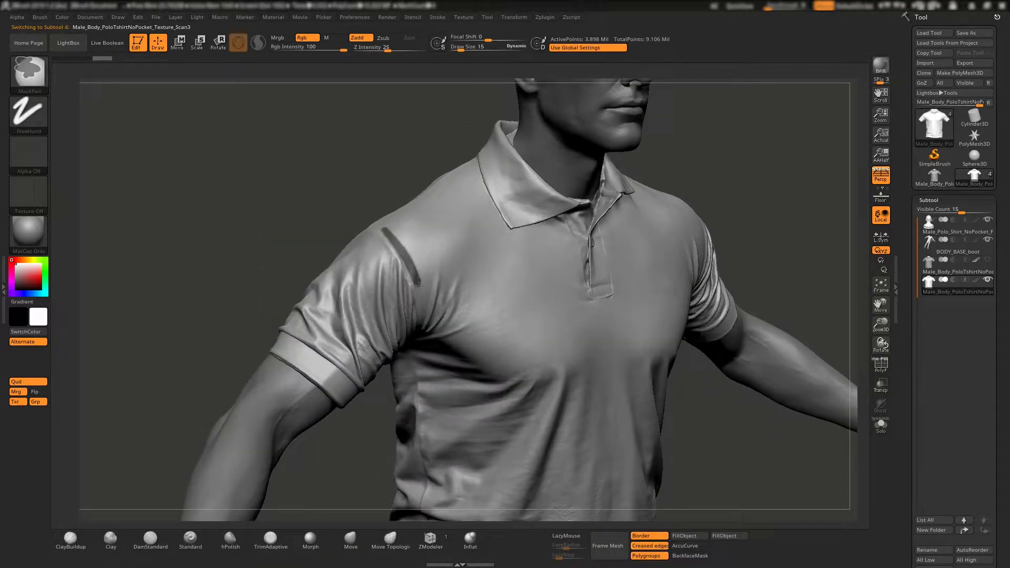
{"action": "left_click_drag", "start_coordinate": [419, 286], "coordinate": [427, 316], "text": "ctrl"}
{"action": "left_click_drag", "start_coordinate": [388, 237], "coordinate": [412, 276], "text": "ctrl"}
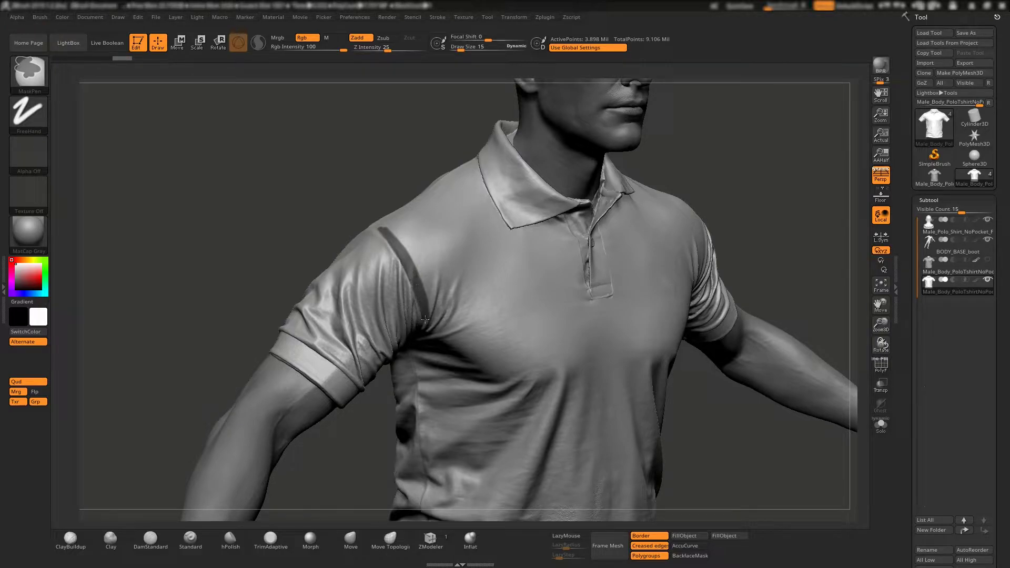
Orbit under the arm and mask a strip down the shirt's side seam.
{"action": "right_click_drag", "start_coordinate": [425, 319], "coordinate": [418, 294]}
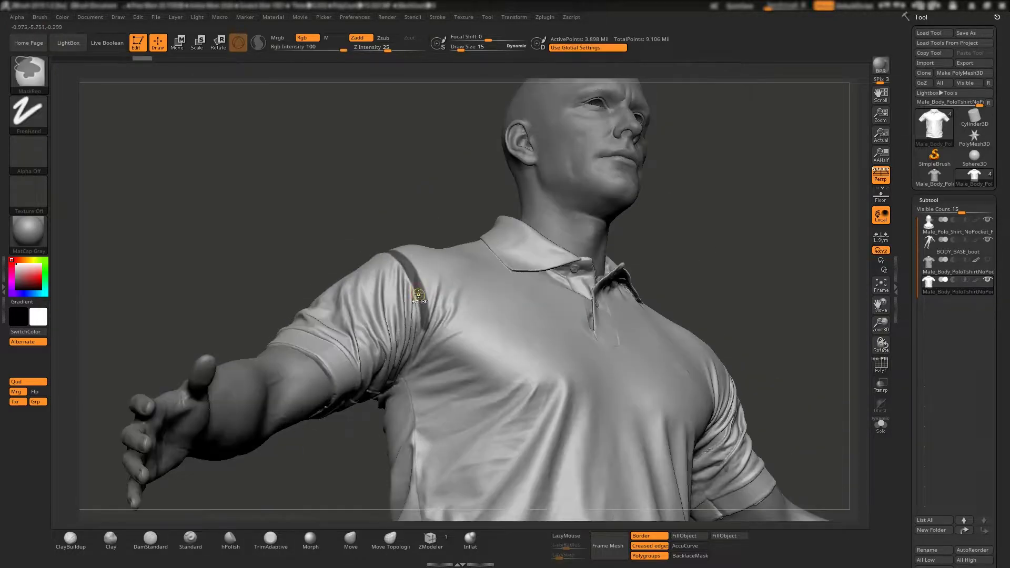
{"action": "left_click", "coordinate": [412, 364], "text": "ctrl"}
{"action": "mouse_move", "coordinate": [589, 47]}
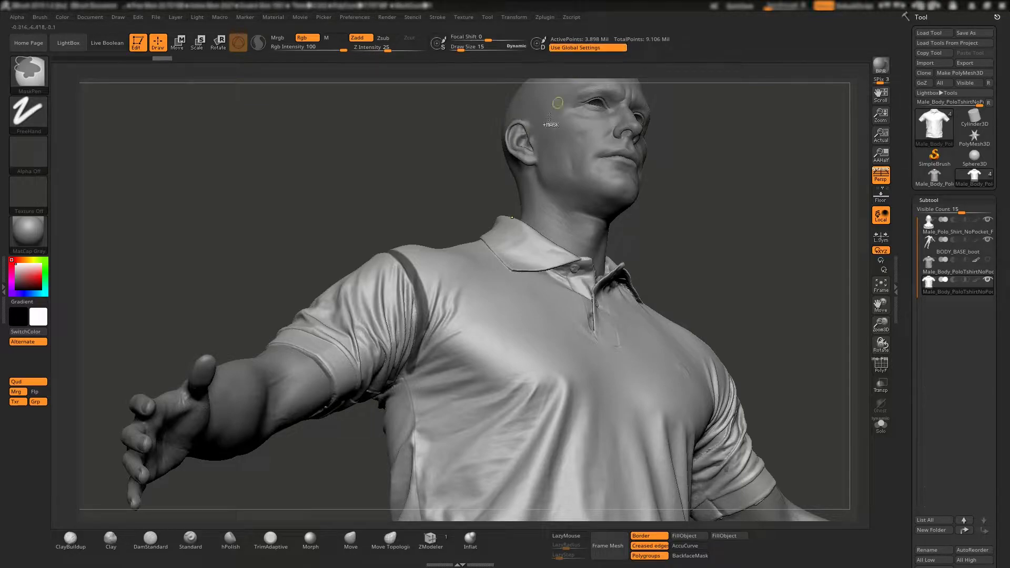
{"action": "right_click_drag", "start_coordinate": [423, 335], "coordinate": [399, 311]}
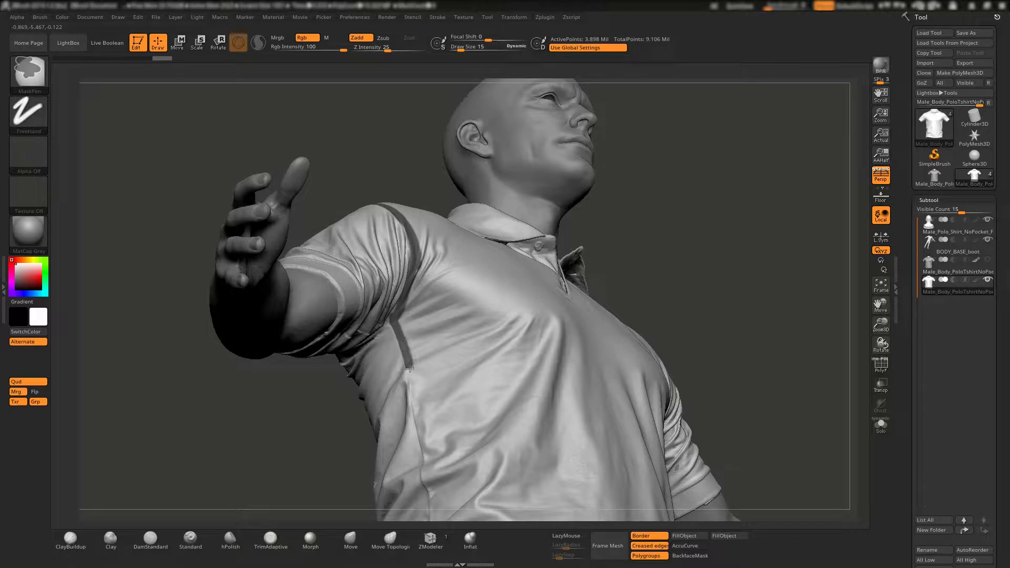
{"action": "left_click_drag", "start_coordinate": [415, 402], "coordinate": [422, 462], "text": "ctrl"}
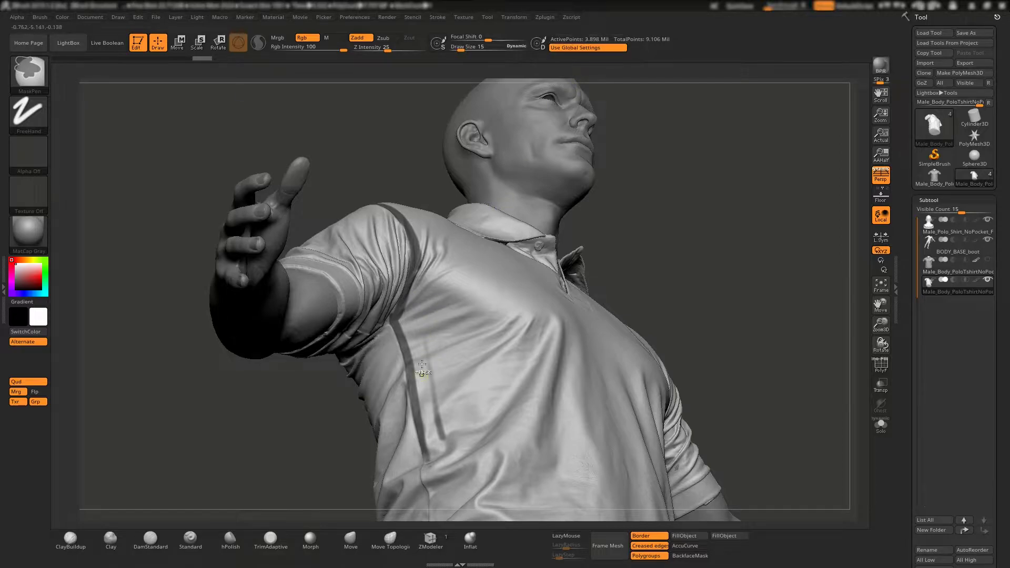
{"action": "left_click_drag", "start_coordinate": [422, 364], "coordinate": [447, 446], "text": "ctrl"}
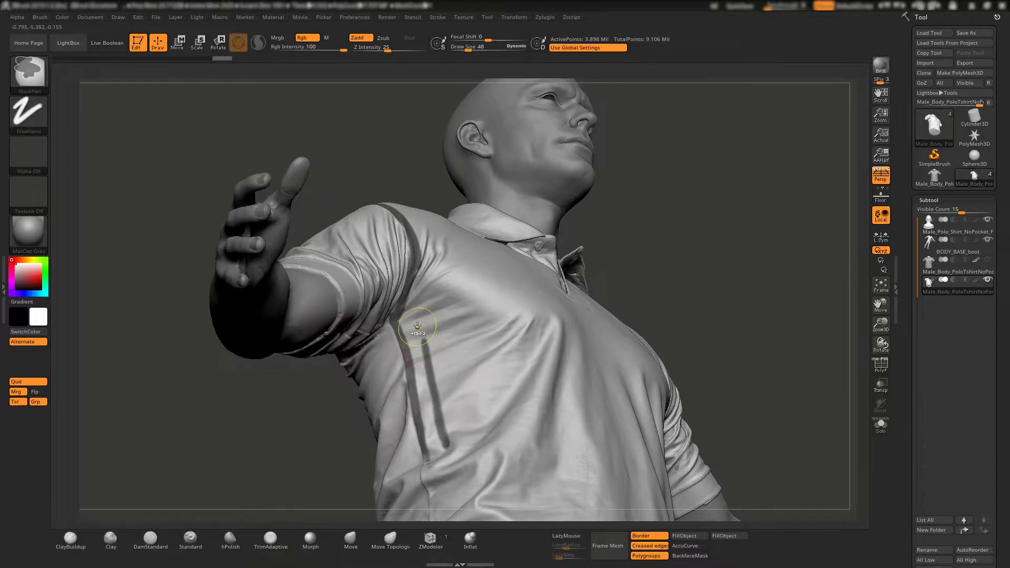
{"action": "left_click_drag", "start_coordinate": [418, 327], "coordinate": [450, 463], "text": "ctrl"}
{"action": "right_click_drag", "start_coordinate": [507, 309], "coordinate": [481, 210], "text": "alt"}
Expand the brush's tablet pressure settings in the brush list.
{"action": "left_click", "coordinate": [40, 17]}
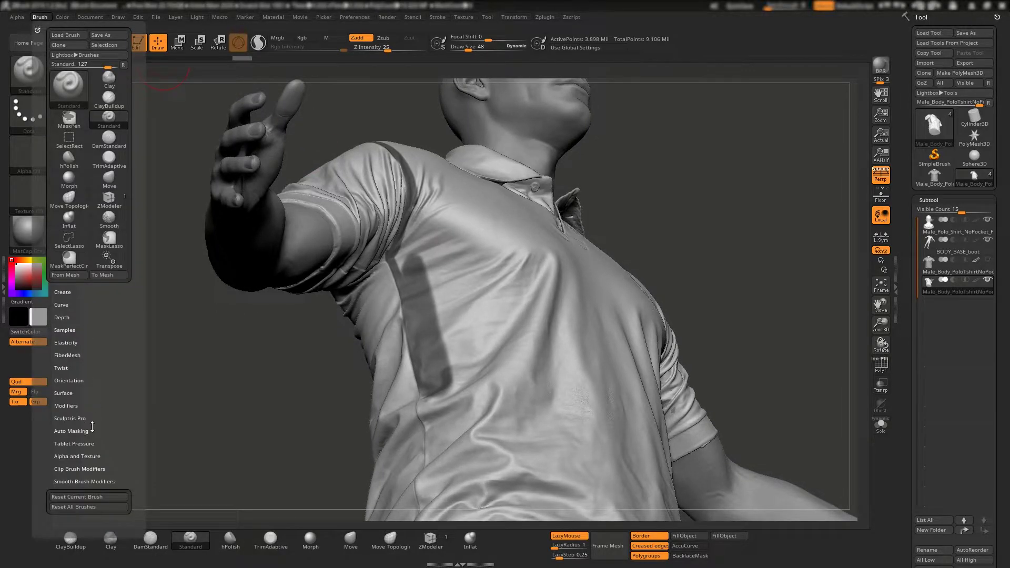
{"action": "left_click_drag", "start_coordinate": [99, 421], "coordinate": [96, 410]}
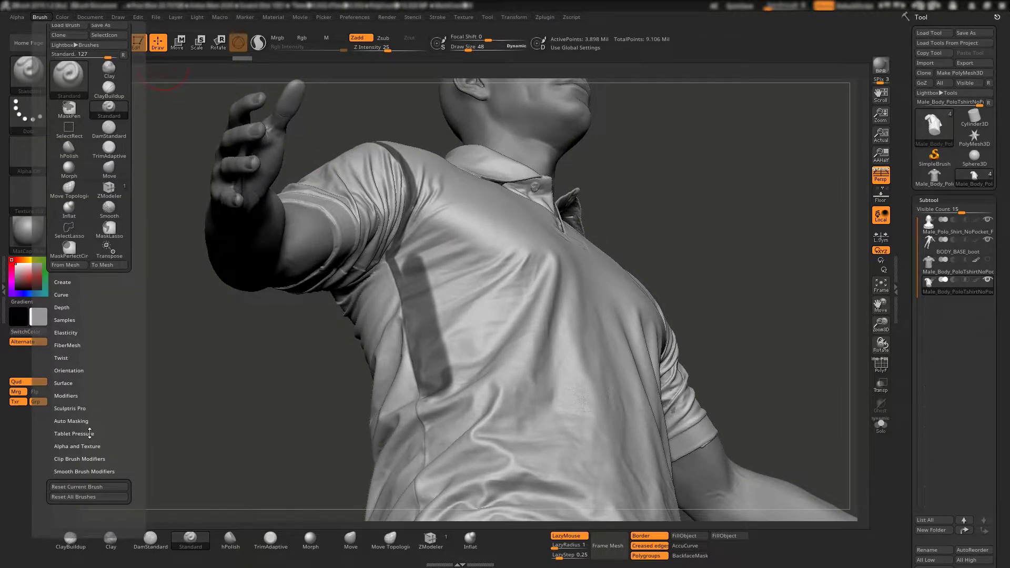
{"action": "left_click", "coordinate": [91, 433]}
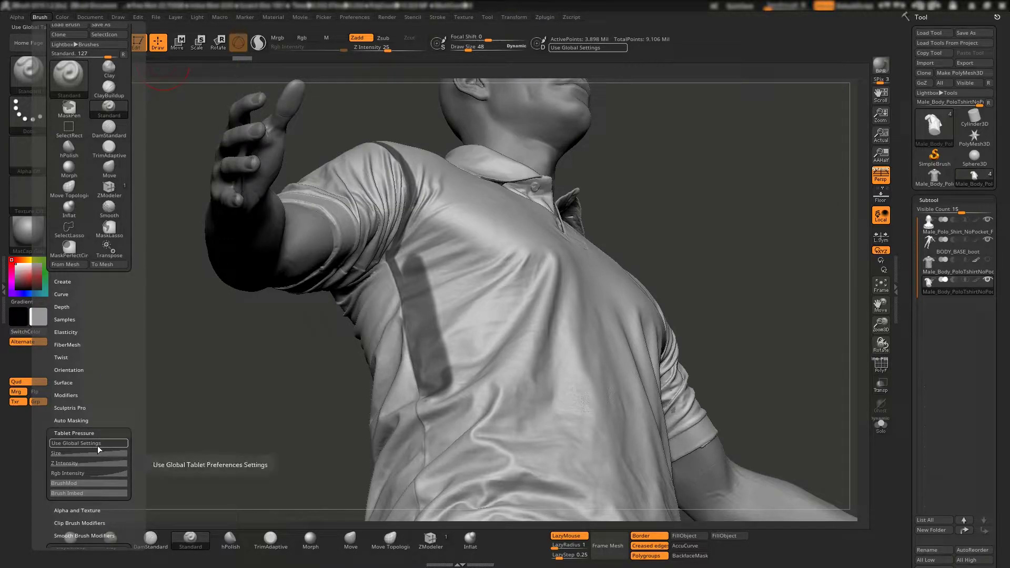
Paint the side-seam mask stripe from under the arm down to the hem.
{"action": "left_click_drag", "start_coordinate": [665, 193], "coordinate": [423, 229]}
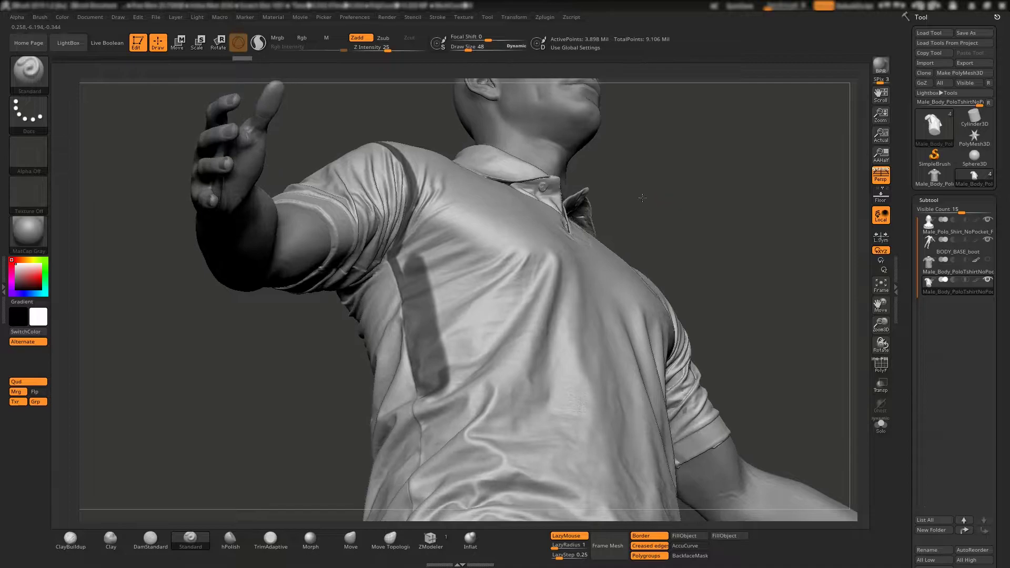
{"action": "key", "text": "ctrl"}
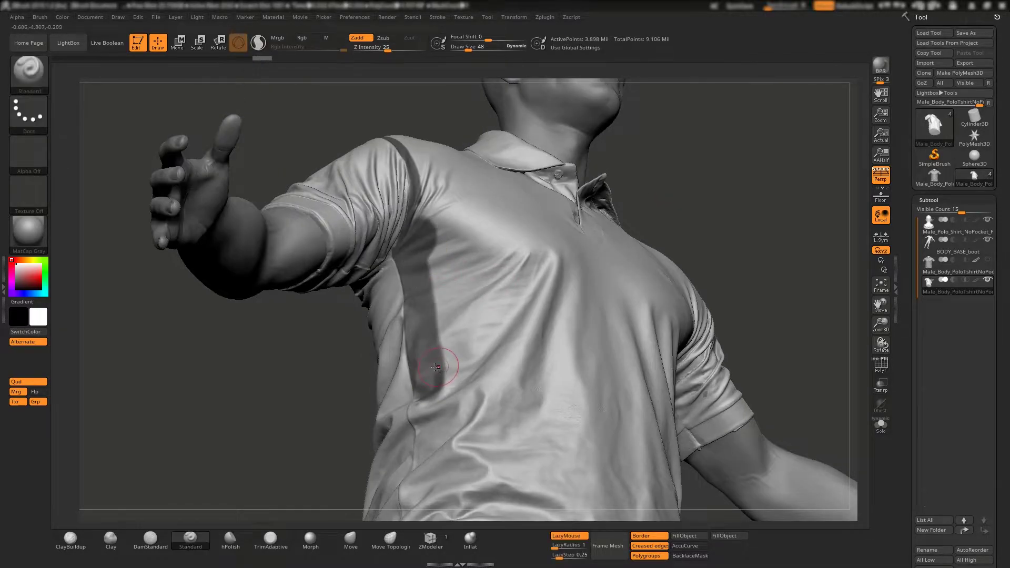
{"action": "left_click_drag", "start_coordinate": [414, 272], "coordinate": [403, 424]}
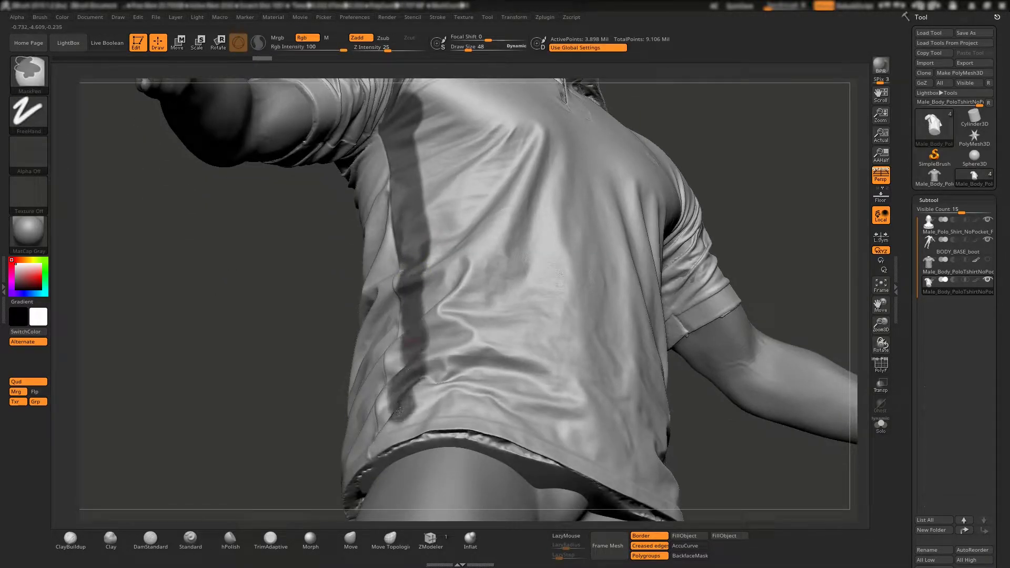
{"action": "left_click_drag", "start_coordinate": [237, 342], "coordinate": [363, 303]}
{"action": "key", "text": "ctrl+z"}
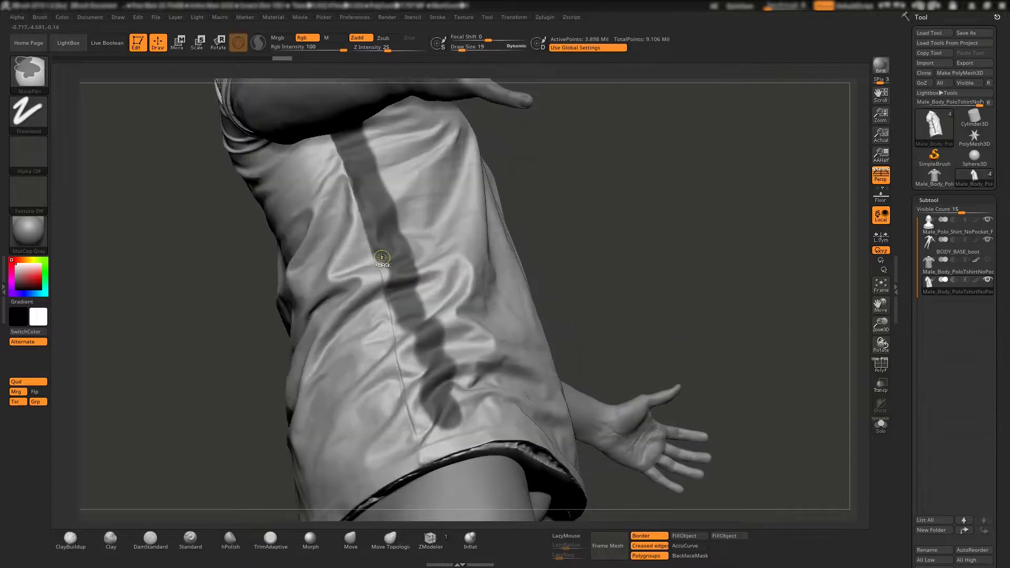
{"action": "left_click_drag", "start_coordinate": [384, 253], "coordinate": [428, 456], "text": "ctrl"}
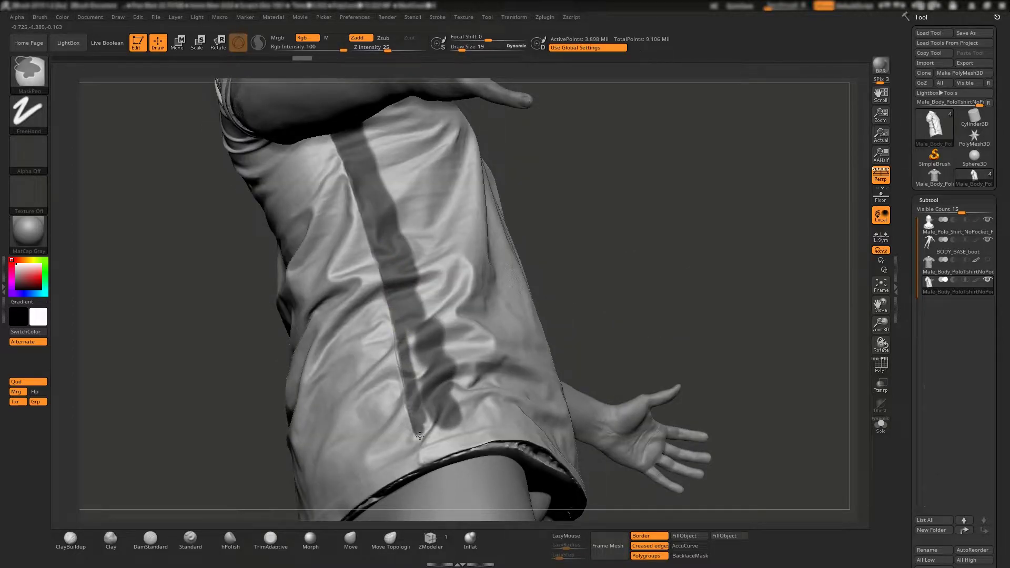
{"action": "left_click_drag", "start_coordinate": [406, 315], "coordinate": [431, 442], "text": "ctrl"}
{"action": "right_click_drag", "start_coordinate": [453, 228], "coordinate": [387, 244]}
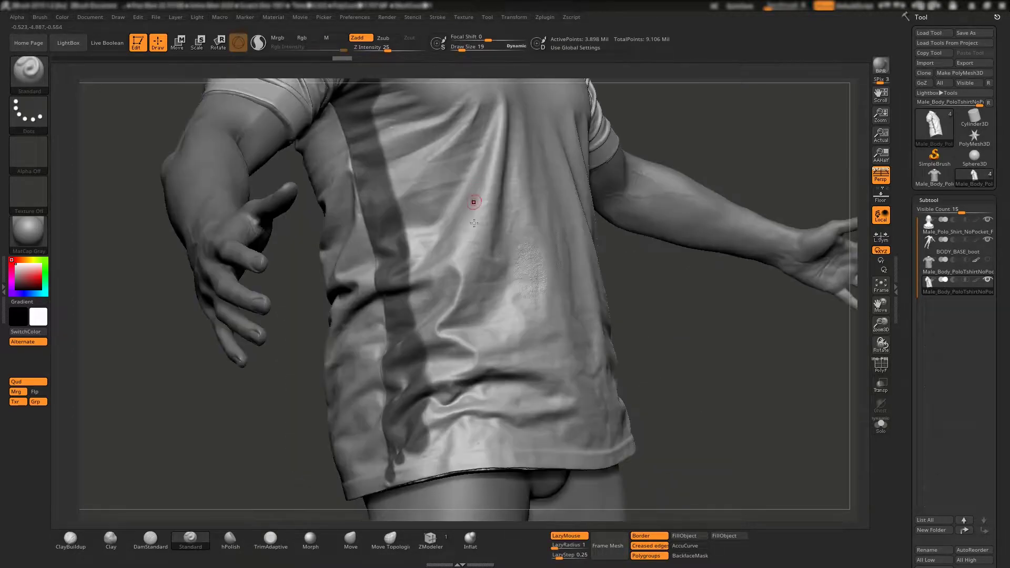
Mask the shoulder and chest with a large brush, then clear the mask.
{"action": "key", "text": "space"}
{"action": "key", "text": "ctrl+z"}
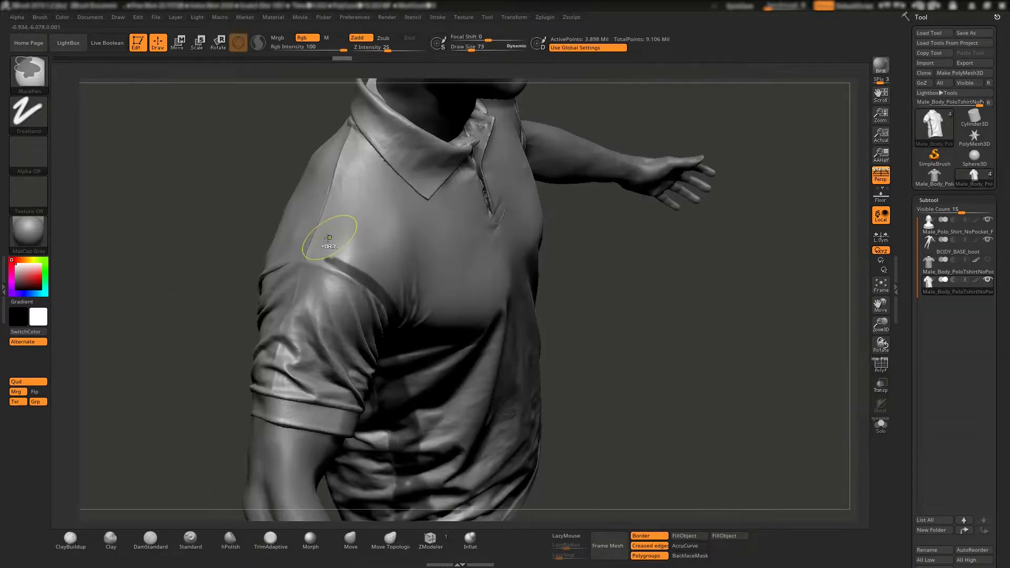
{"action": "mouse_move", "coordinate": [339, 242]}
{"action": "left_mouse_down", "text": "ctrl"}
{"action": "mouse_move", "coordinate": [350, 173]}
{"action": "mouse_move", "coordinate": [337, 147]}
{"action": "left_mouse_up", "text": "ctrl"}
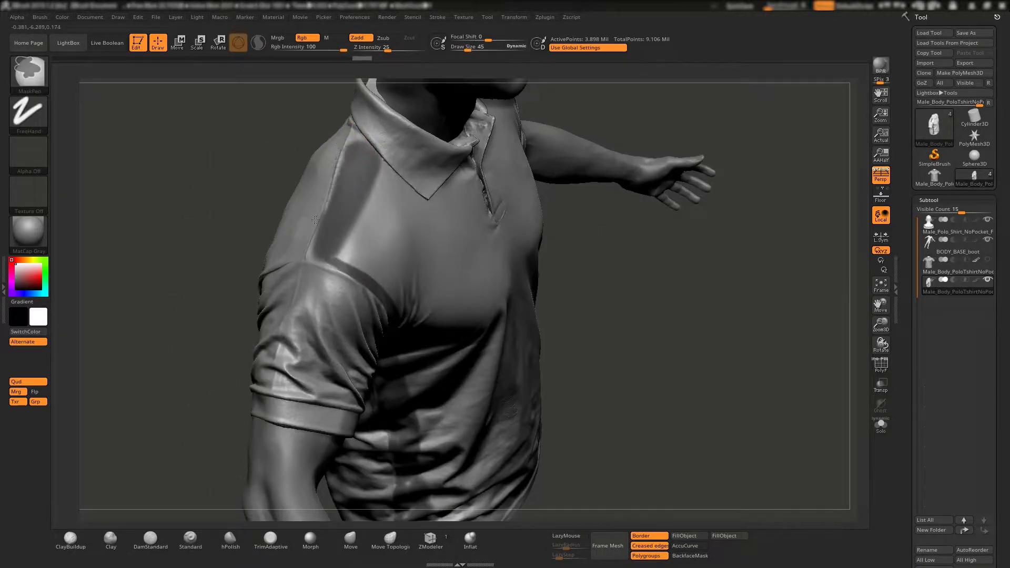
{"action": "mouse_move", "coordinate": [377, 185]}
{"action": "left_mouse_down", "text": "ctrl"}
{"action": "mouse_move", "coordinate": [437, 220]}
{"action": "mouse_move", "coordinate": [363, 279]}
{"action": "mouse_move", "coordinate": [412, 266]}
{"action": "left_mouse_up", "text": "ctrl"}
{"action": "right_click_drag", "start_coordinate": [412, 266], "coordinate": [398, 178]}
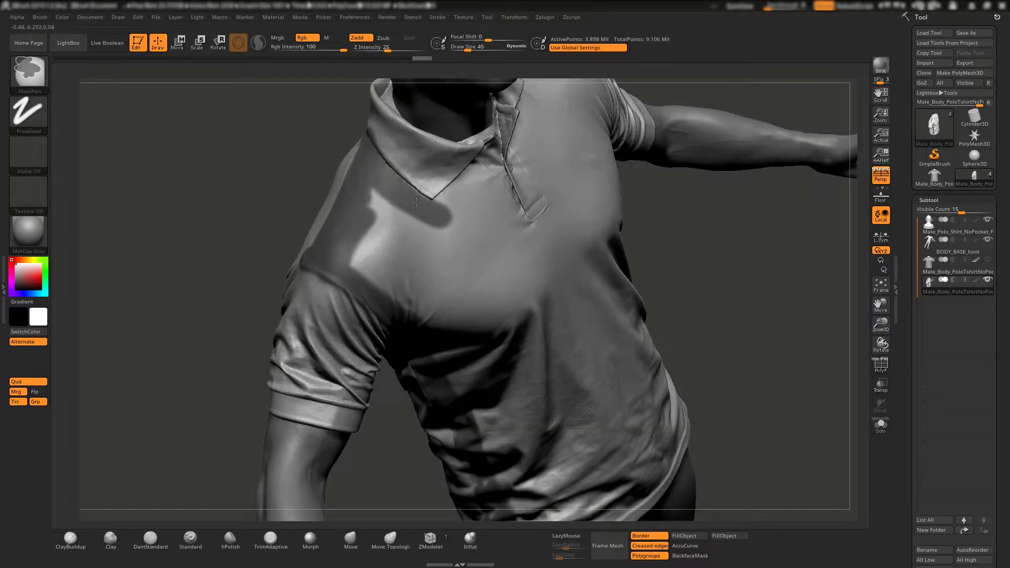
{"action": "key", "text": "ctrl+shift+a"}
Shrink the brush, mask along the placket seam, and undo those strokes.
{"action": "key", "text": "space"}
{"action": "left_click_drag", "start_coordinate": [415, 131], "coordinate": [385, 130]}
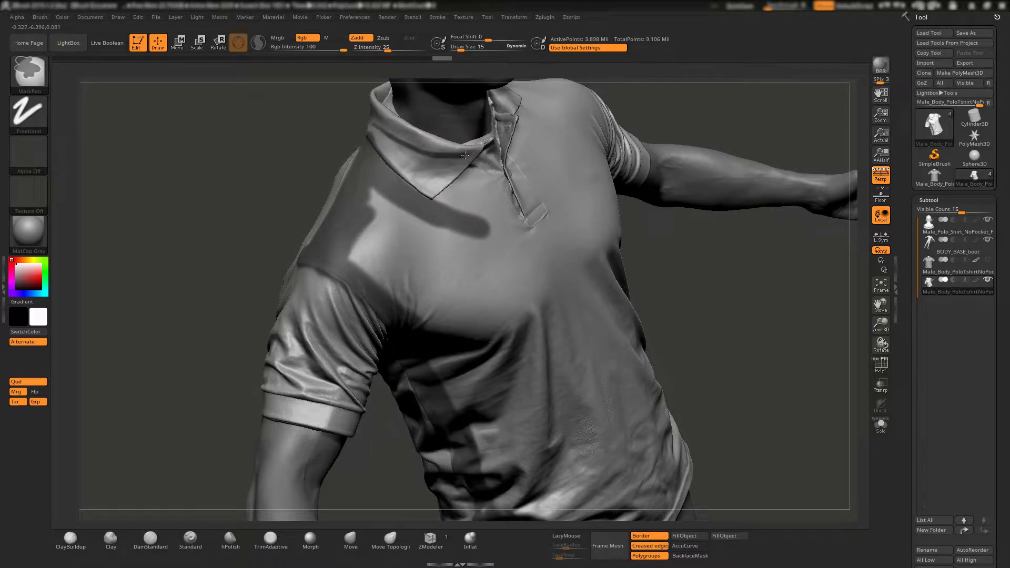
{"action": "left_click_drag", "start_coordinate": [505, 197], "coordinate": [540, 246]}
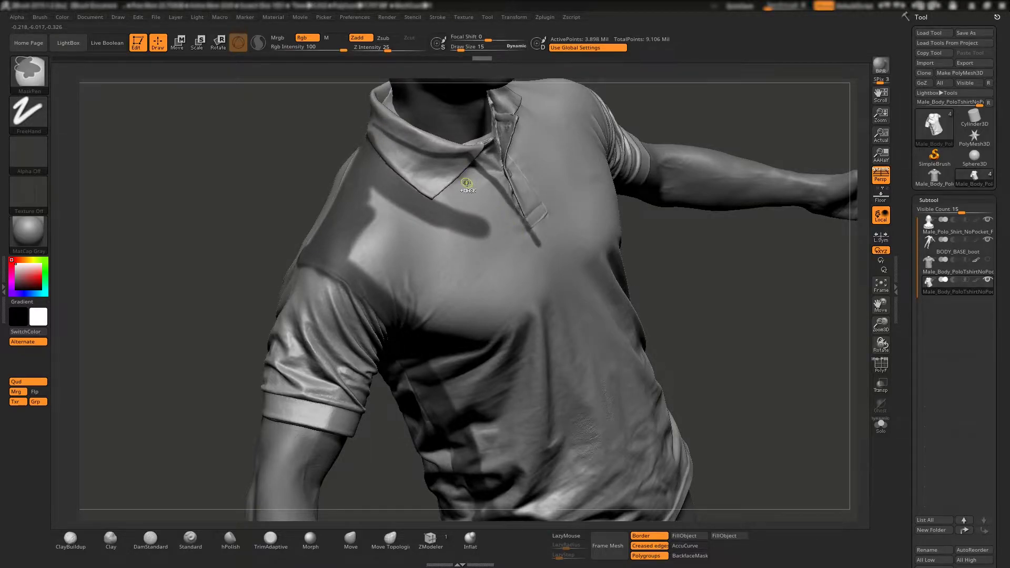
{"action": "key", "text": "ctrl+z"}
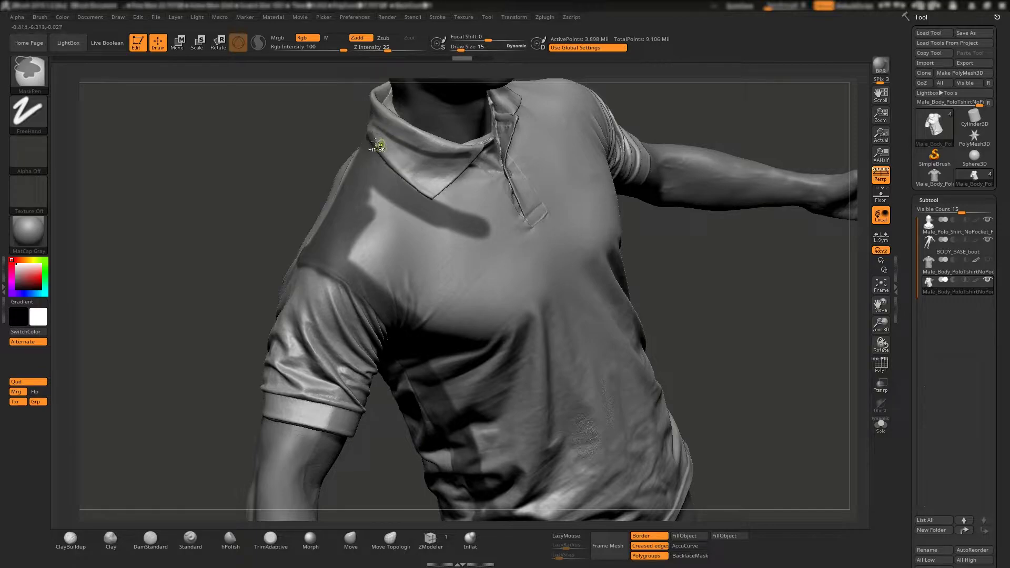
{"action": "key", "text": "ctrl+z"}
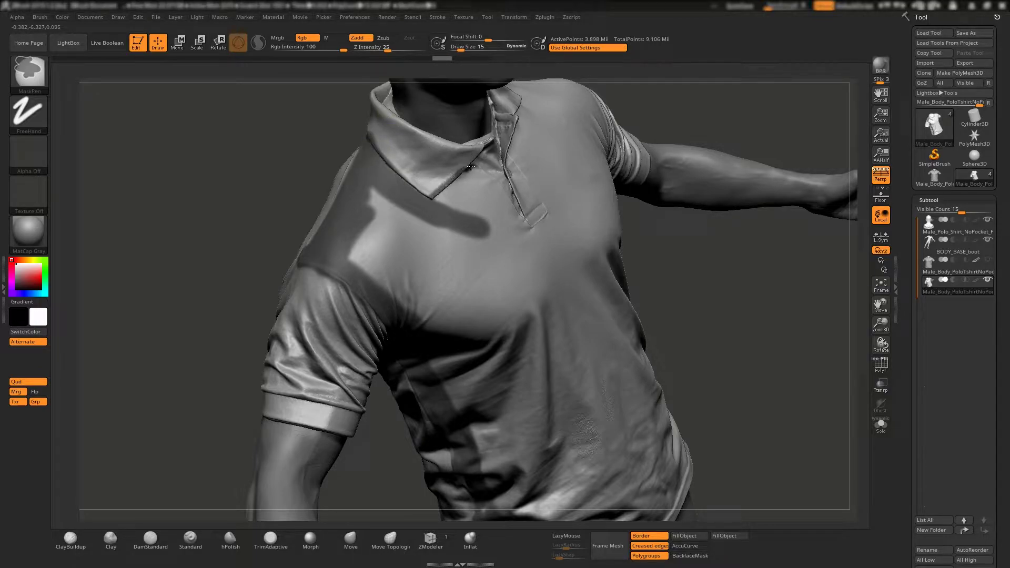
{"action": "key", "text": "ctrl+z"}
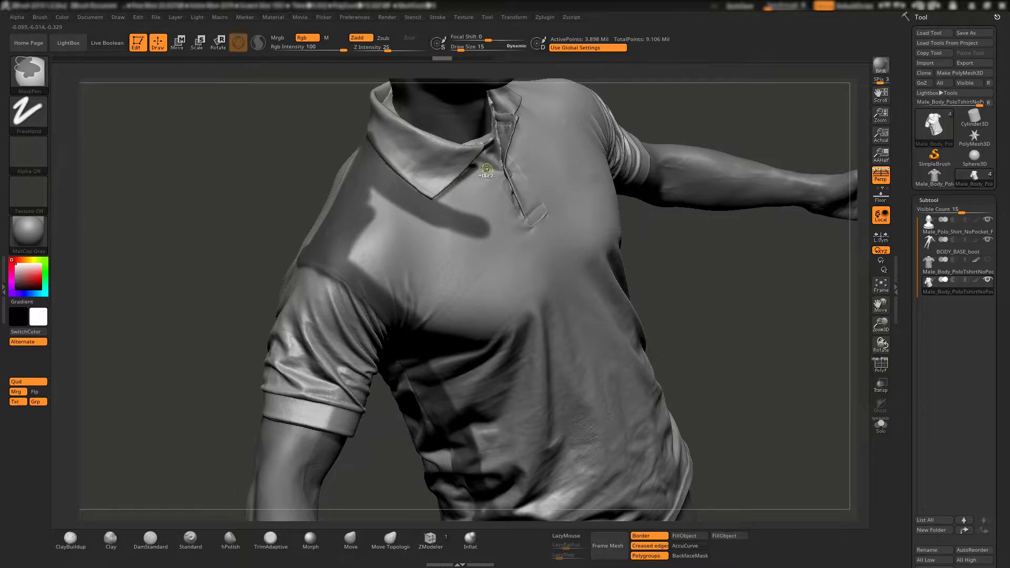
Re-mask the placket seam and shirt front, then frame the torso facing front.
{"action": "left_click_drag", "start_coordinate": [486, 168], "coordinate": [534, 248], "text": "ctrl"}
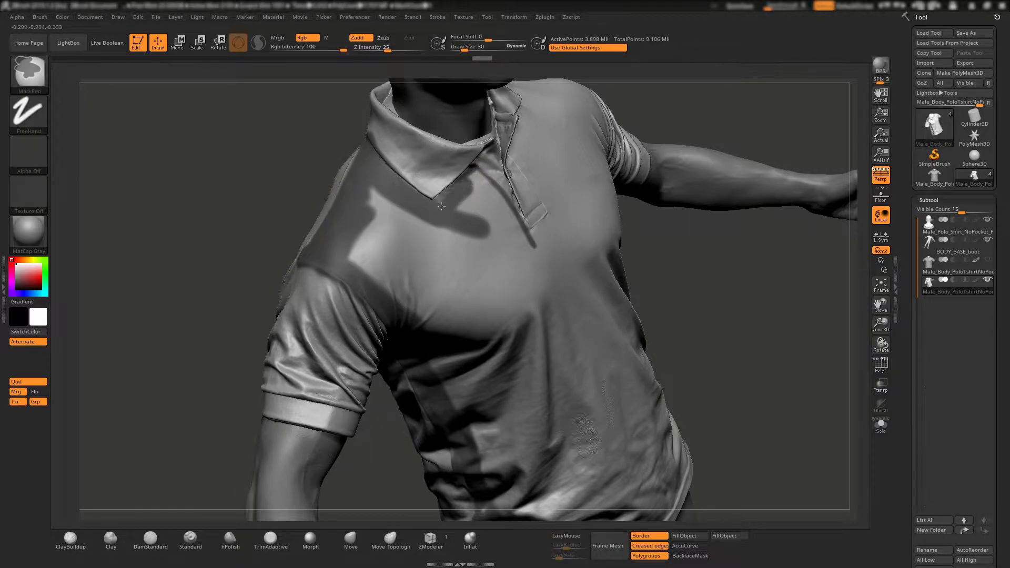
{"action": "left_click_drag", "start_coordinate": [467, 196], "coordinate": [479, 197], "text": "ctrl"}
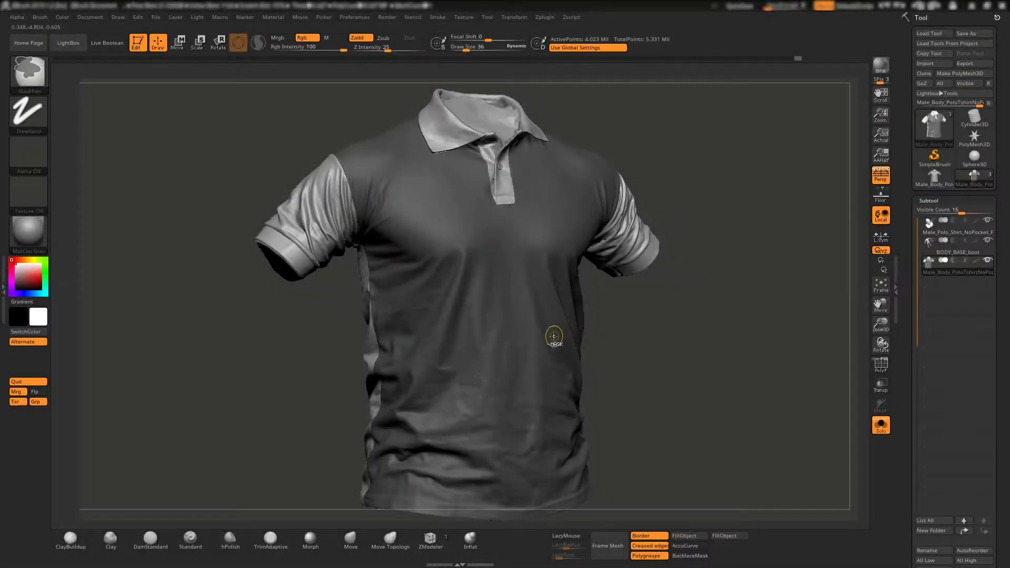
{"action": "right_click_drag", "start_coordinate": [541, 318], "coordinate": [537, 301]}
{"action": "right_click_drag", "start_coordinate": [473, 226], "coordinate": [547, 319], "text": "ctrl"}
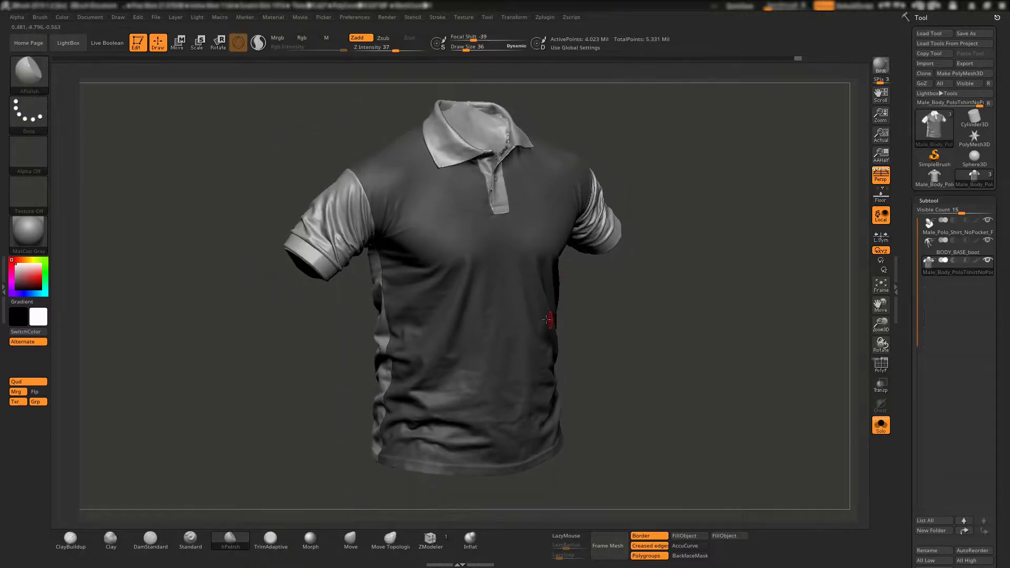
{"action": "right_click_drag", "start_coordinate": [546, 357], "coordinate": [602, 334]}
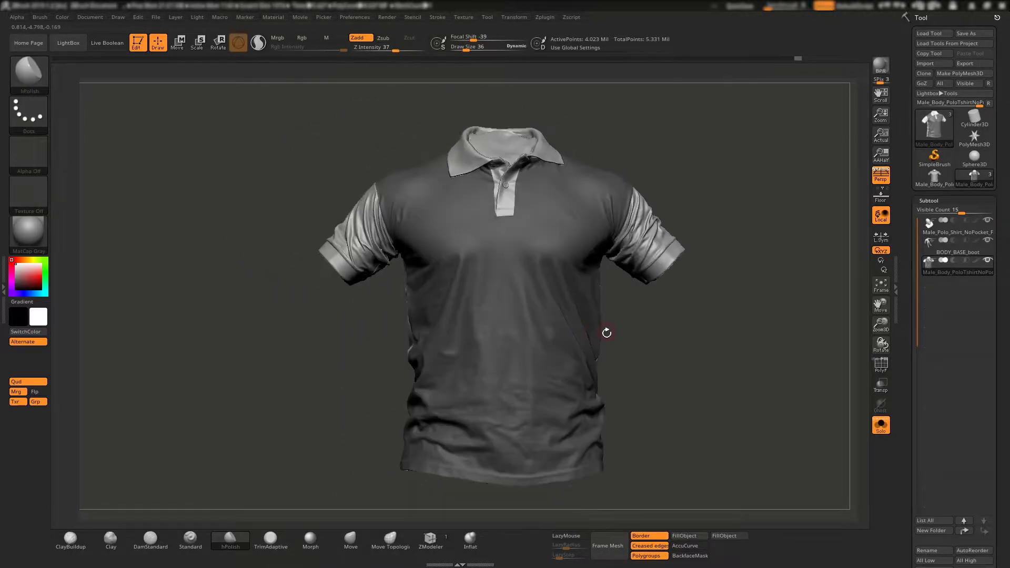
Show polygroup colours and make the masked torso its own polygroup.
{"action": "left_click", "coordinate": [883, 366]}
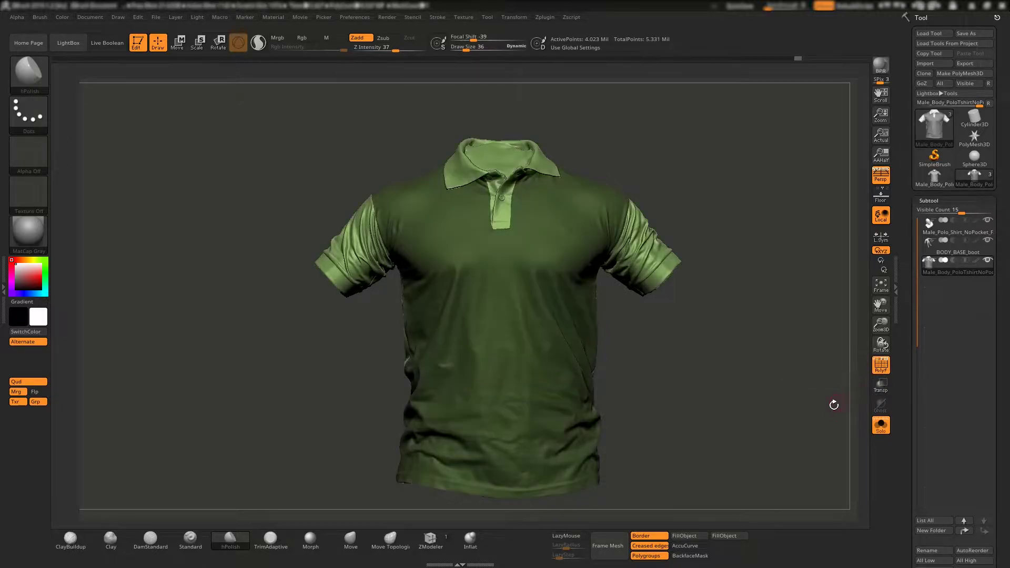
{"action": "mouse_move", "coordinate": [676, 350]}
{"action": "left_mouse_down"}
{"action": "mouse_move", "coordinate": [698, 355]}
{"action": "mouse_move", "coordinate": [694, 346]}
{"action": "left_mouse_up"}
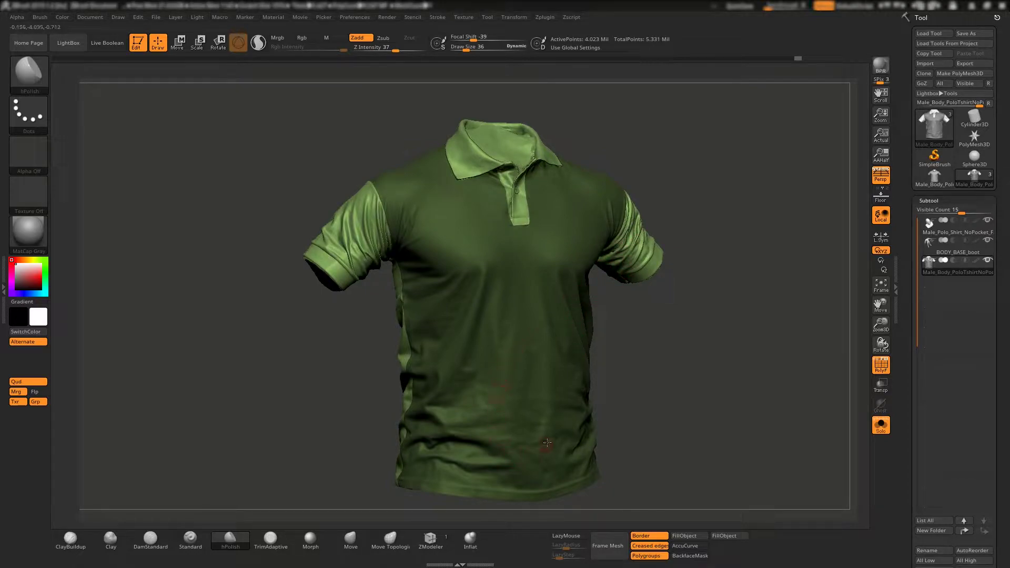
{"action": "key", "text": "ctrl"}
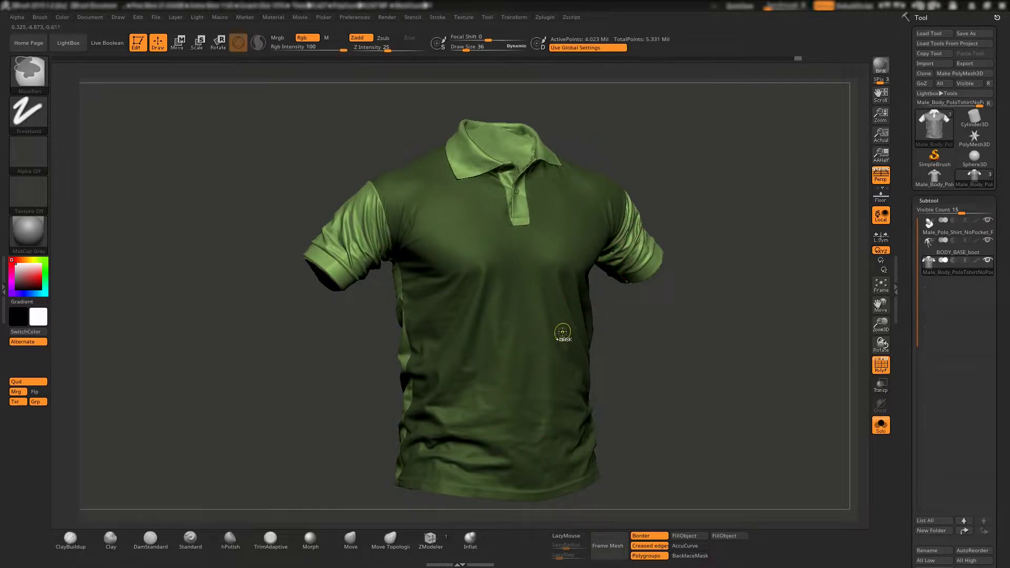
{"action": "left_click", "coordinate": [574, 324], "text": "ctrl"}
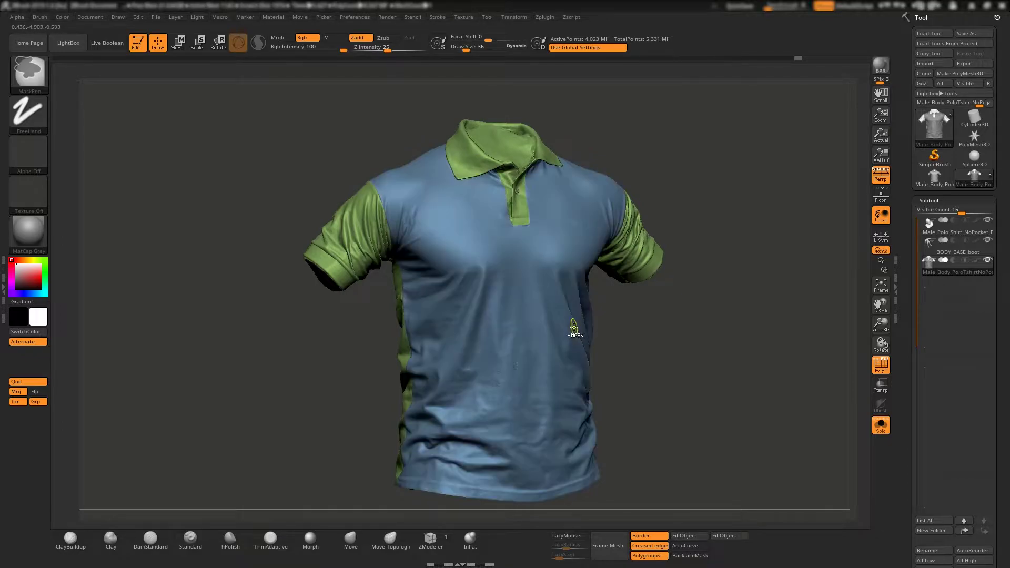
Orbit around the shoulder and mask the sleeve and underarm.
{"action": "mouse_move", "coordinate": [561, 392]}
{"action": "right_mouse_down"}
{"action": "mouse_move", "coordinate": [564, 319]}
{"action": "mouse_move", "coordinate": [521, 372]}
{"action": "right_mouse_up"}
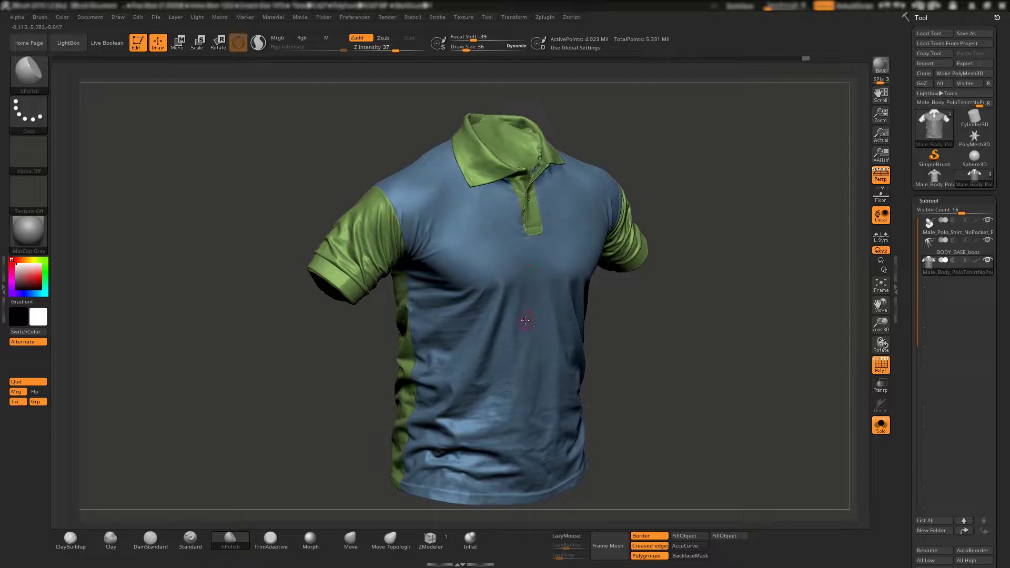
{"action": "mouse_move", "coordinate": [540, 354]}
{"action": "right_mouse_down"}
{"action": "mouse_move", "coordinate": [531, 295]}
{"action": "mouse_move", "coordinate": [553, 331]}
{"action": "mouse_move", "coordinate": [542, 334]}
{"action": "mouse_move", "coordinate": [588, 309]}
{"action": "right_mouse_up"}
{"action": "mouse_move", "coordinate": [492, 311]}
{"action": "right_mouse_down"}
{"action": "mouse_move", "coordinate": [514, 198]}
{"action": "mouse_move", "coordinate": [520, 251]}
{"action": "mouse_move", "coordinate": [621, 263]}
{"action": "mouse_move", "coordinate": [576, 265]}
{"action": "right_mouse_up"}
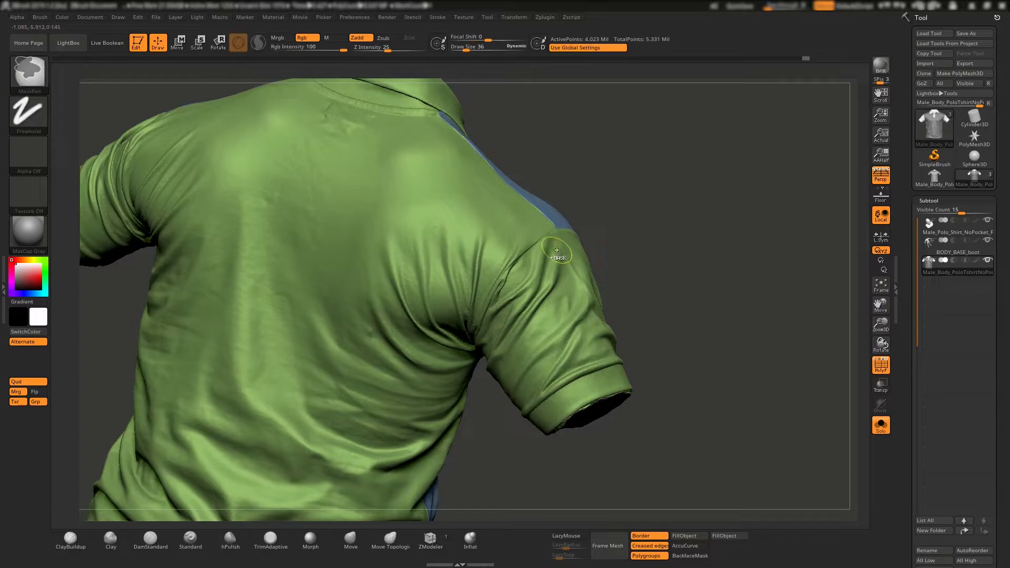
{"action": "mouse_move", "coordinate": [557, 245]}
{"action": "left_mouse_down", "text": "ctrl"}
{"action": "mouse_move", "coordinate": [528, 265]}
{"action": "mouse_move", "coordinate": [513, 295]}
{"action": "left_mouse_up", "text": "ctrl"}
{"action": "right_click_drag", "start_coordinate": [513, 294], "coordinate": [519, 288]}
{"action": "left_click_drag", "start_coordinate": [484, 335], "coordinate": [466, 369], "text": "ctrl"}
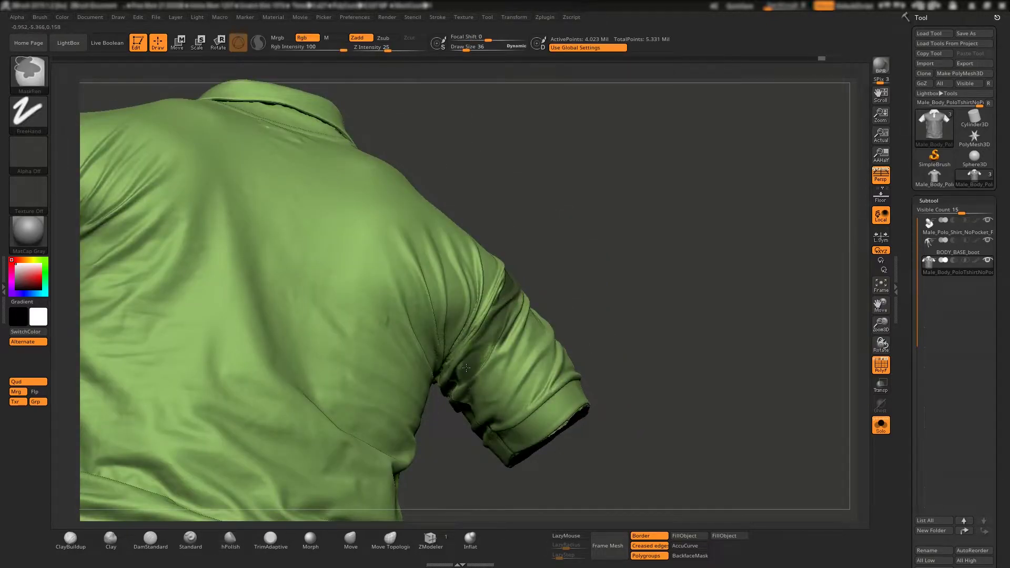
{"action": "mouse_move", "coordinate": [519, 273]}
{"action": "left_mouse_down", "text": "ctrl"}
{"action": "mouse_move", "coordinate": [470, 407]}
{"action": "mouse_move", "coordinate": [537, 379]}
{"action": "mouse_move", "coordinate": [508, 415]}
{"action": "mouse_move", "coordinate": [552, 379]}
{"action": "mouse_move", "coordinate": [569, 342]}
{"action": "left_mouse_up", "text": "ctrl"}
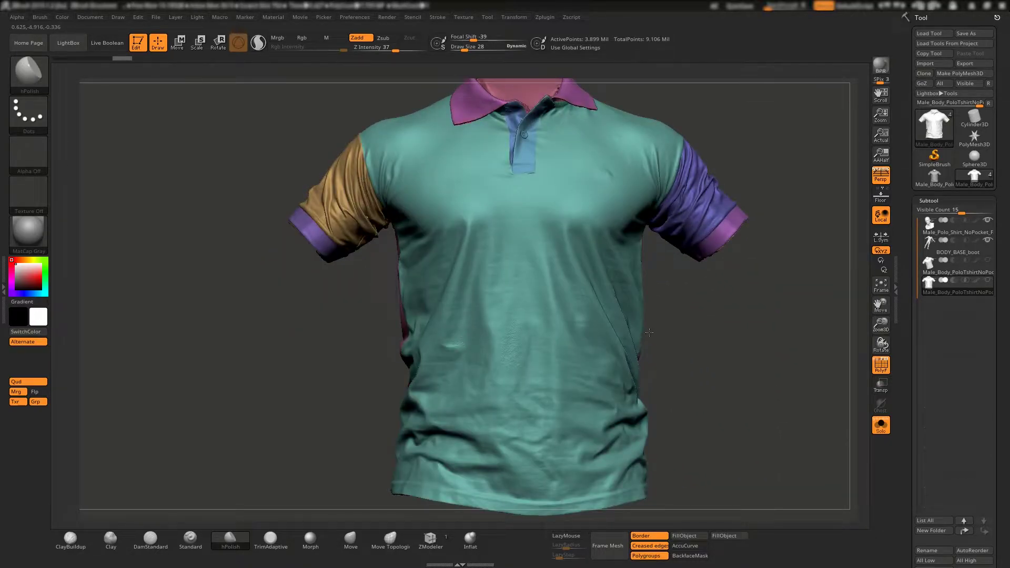
Set Deformation's Polish By Groups to 53 to smooth the polygroup borders.
{"action": "left_click_drag", "start_coordinate": [685, 304], "coordinate": [643, 334]}
{"action": "key", "text": "ctrl"}
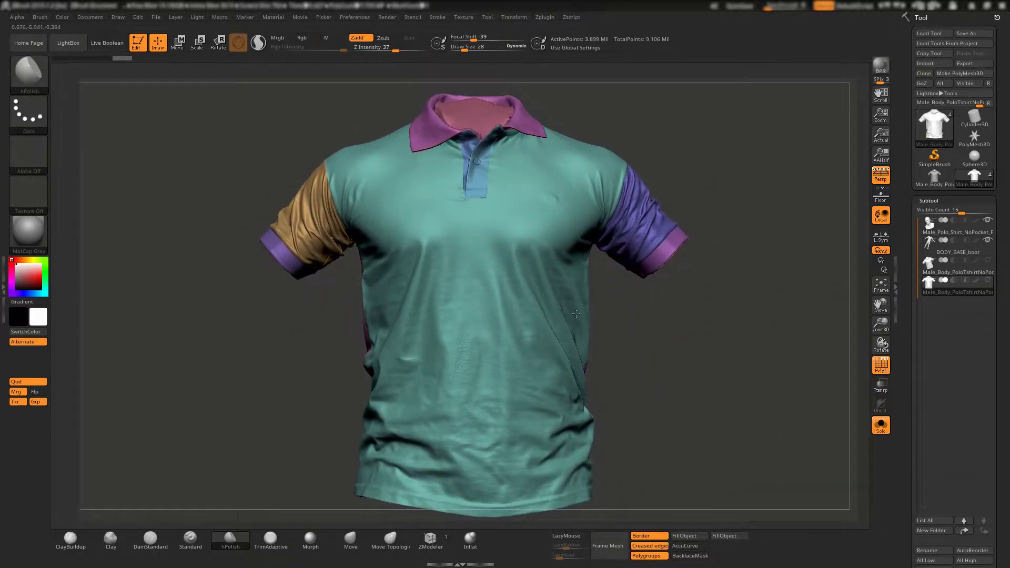
{"action": "scroll", "coordinate": [526, 242], "scroll_direction": "up", "scroll_amount": 3}
{"action": "scroll", "coordinate": [550, 294], "scroll_direction": "up", "scroll_amount": 3}
{"action": "scroll", "coordinate": [550, 294], "scroll_direction": "up", "scroll_amount": 2}
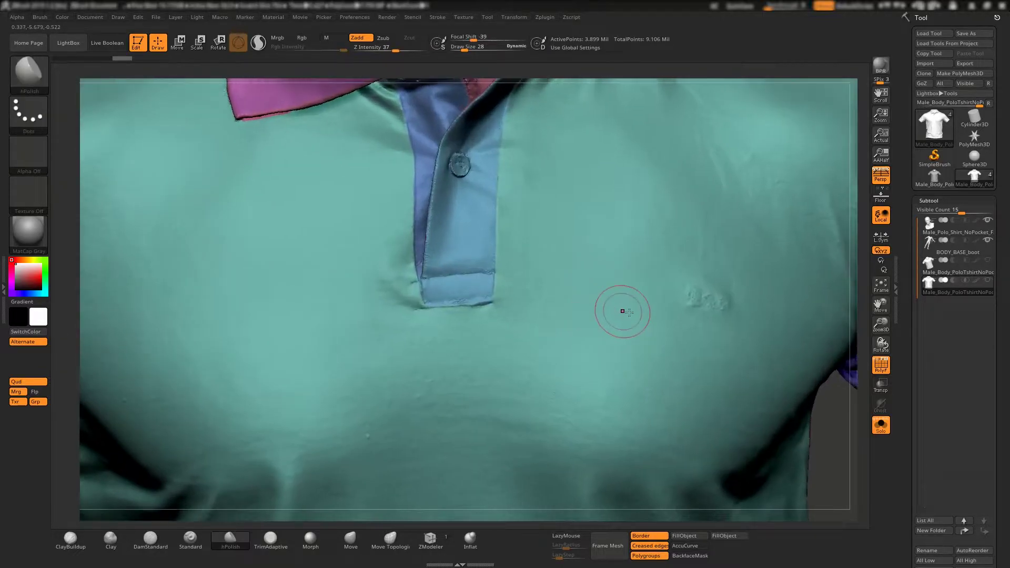
{"action": "scroll", "coordinate": [990, 269], "scroll_direction": "down", "scroll_amount": 5}
{"action": "scroll", "coordinate": [990, 269], "scroll_direction": "down", "scroll_amount": 4}
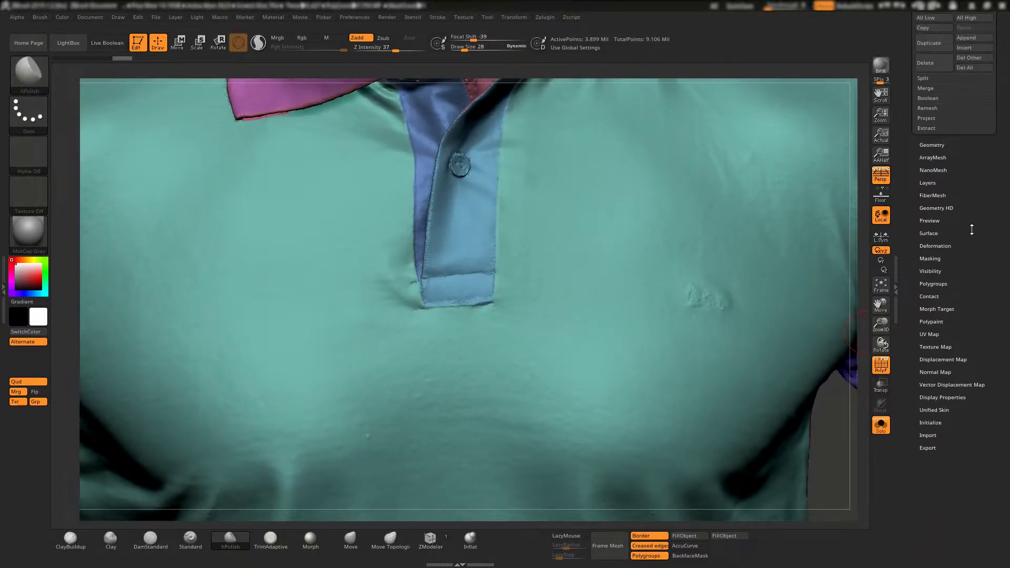
{"action": "left_click", "coordinate": [935, 246]}
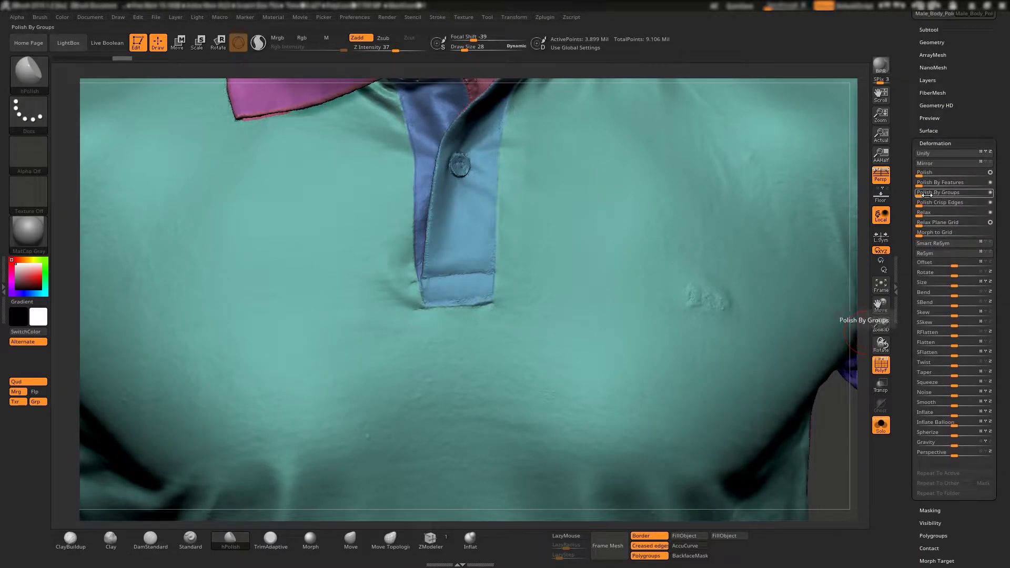
{"action": "left_click_drag", "start_coordinate": [921, 195], "coordinate": [958, 195]}
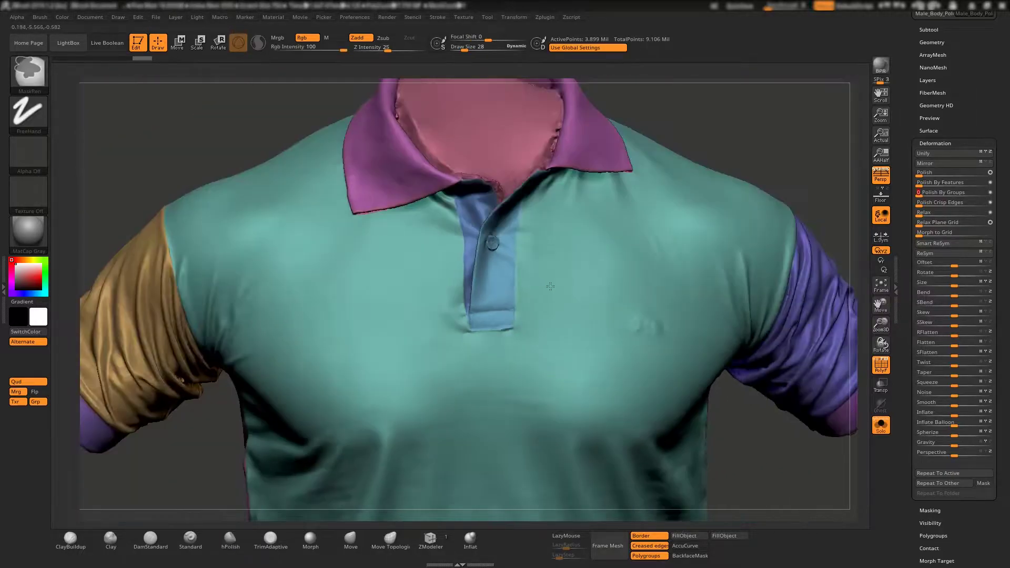
Zoom out to frame the whole shirt.
{"action": "mouse_move", "coordinate": [563, 411]}
{"action": "right_mouse_down", "text": "alt"}
{"action": "mouse_move", "coordinate": [590, 323]}
{"action": "mouse_move", "coordinate": [604, 387]}
{"action": "right_mouse_up", "text": "alt"}
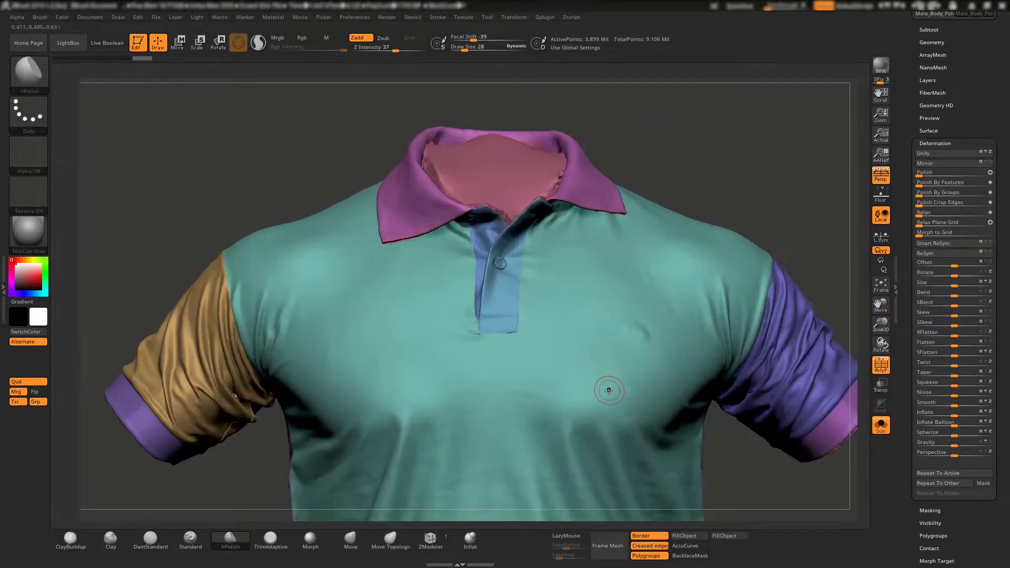
{"action": "key", "text": "ctrl"}
{"action": "right_click_drag", "start_coordinate": [573, 323], "coordinate": [566, 292], "text": "alt"}
Split the shirt into separate subtools with Subtool > Split > Groups Split.
{"action": "left_click", "coordinate": [929, 29]}
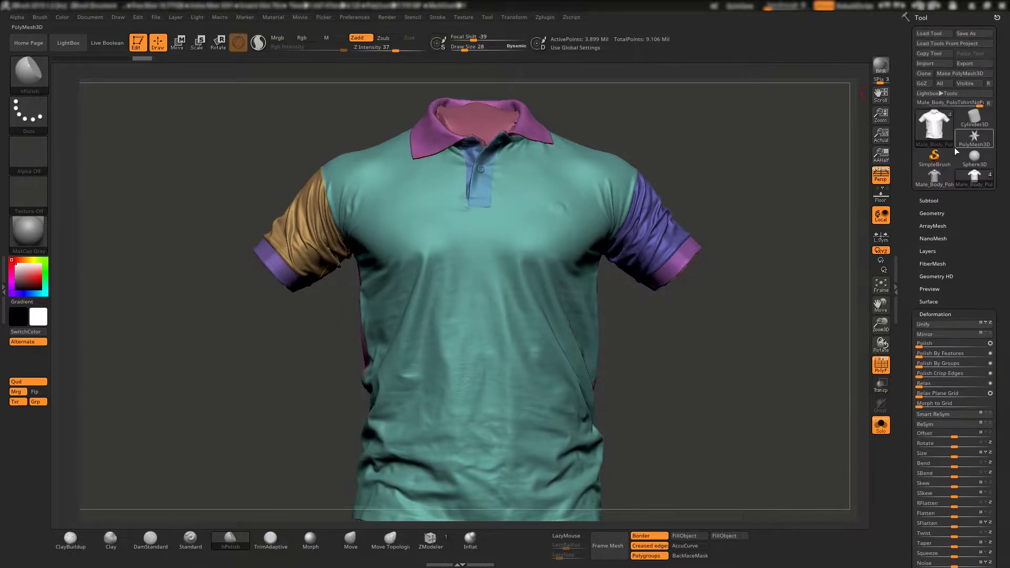
{"action": "scroll", "coordinate": [976, 308], "scroll_direction": "down", "scroll_amount": 5}
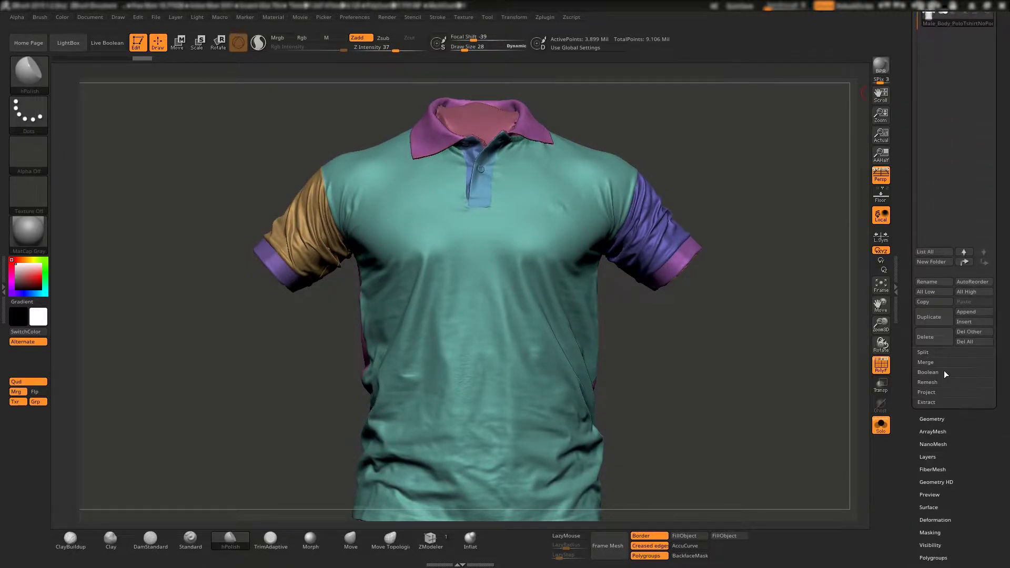
{"action": "left_click", "coordinate": [933, 352]}
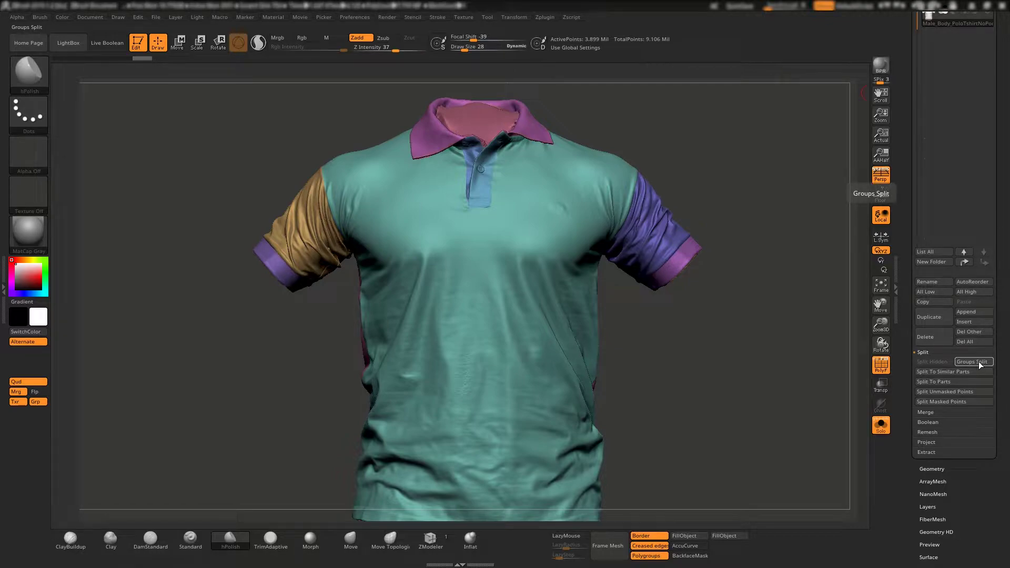
{"action": "left_click", "coordinate": [979, 361]}
{"action": "left_click", "coordinate": [835, 384]}
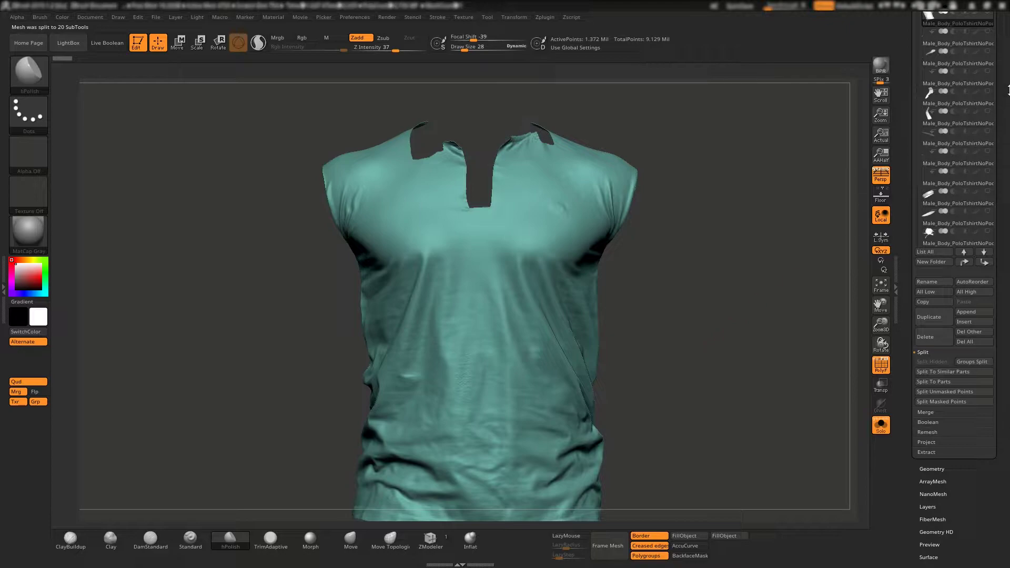
Select several split pieces, including the cuff ring, with Solo off and orbit to review.
{"action": "left_click", "coordinate": [944, 114]}
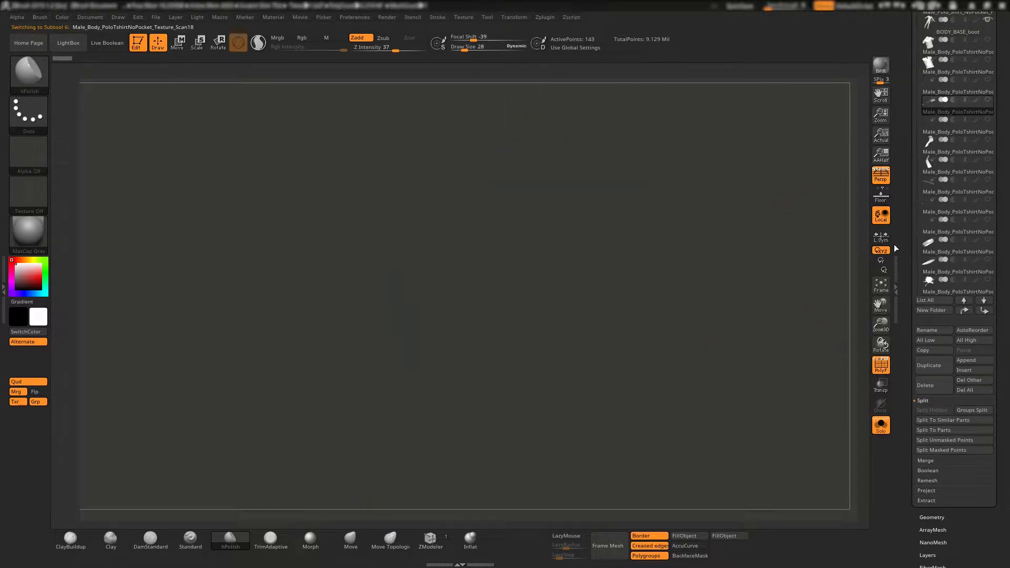
{"action": "left_click", "coordinate": [942, 247]}
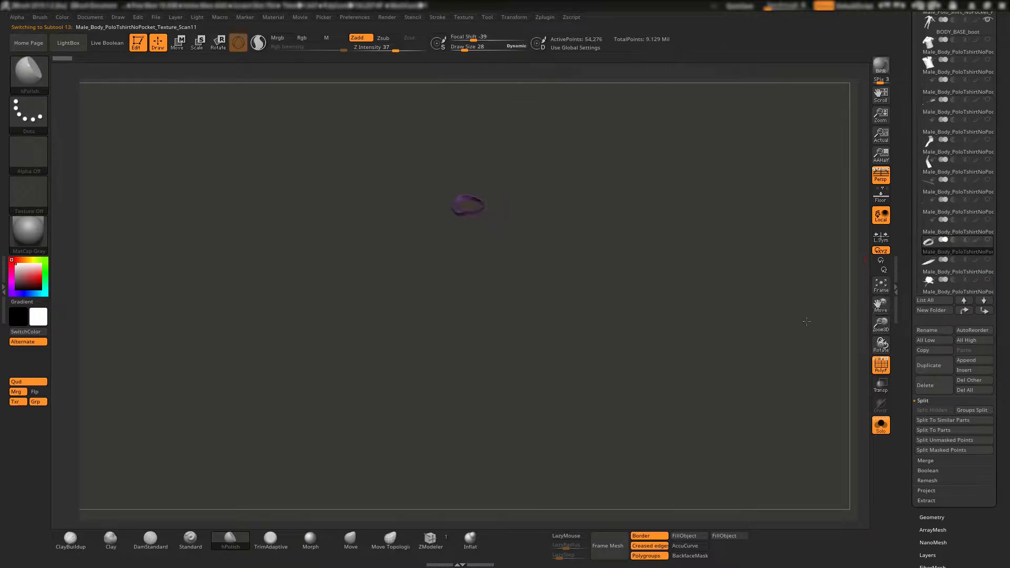
{"action": "left_click", "coordinate": [880, 424]}
{"action": "left_click_drag", "start_coordinate": [748, 326], "coordinate": [658, 295]}
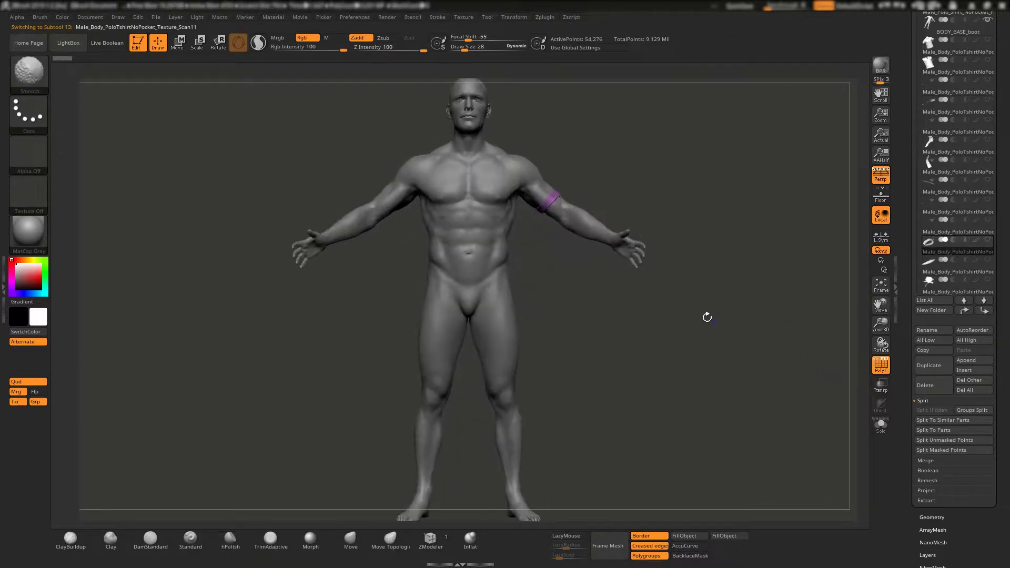
{"action": "left_click_drag", "start_coordinate": [556, 273], "coordinate": [544, 269]}
{"action": "left_click", "coordinate": [949, 147]}
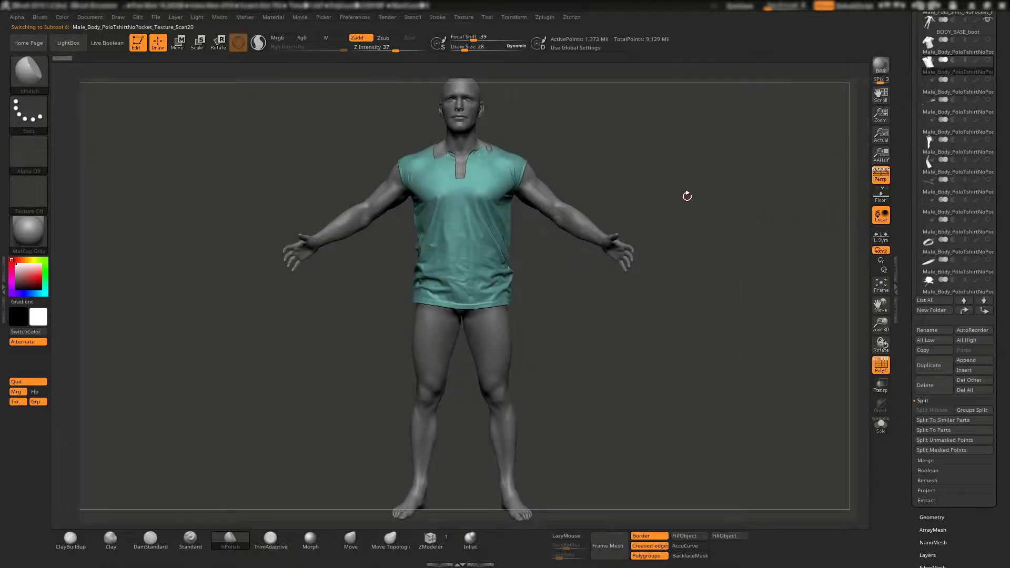
{"action": "mouse_move", "coordinate": [687, 196]}
{"action": "left_mouse_down"}
{"action": "mouse_move", "coordinate": [688, 289]}
{"action": "mouse_move", "coordinate": [716, 305]}
{"action": "mouse_move", "coordinate": [692, 323]}
{"action": "mouse_move", "coordinate": [644, 298]}
{"action": "mouse_move", "coordinate": [654, 329]}
{"action": "mouse_move", "coordinate": [679, 321]}
{"action": "mouse_move", "coordinate": [660, 339]}
{"action": "mouse_move", "coordinate": [626, 314]}
{"action": "left_mouse_up"}
{"action": "right_click", "coordinate": [655, 323]}
Zoom in on the shirt body and turn off the polygroup colours and wireframe.
{"action": "scroll", "coordinate": [630, 327], "scroll_direction": "up", "scroll_amount": 2}
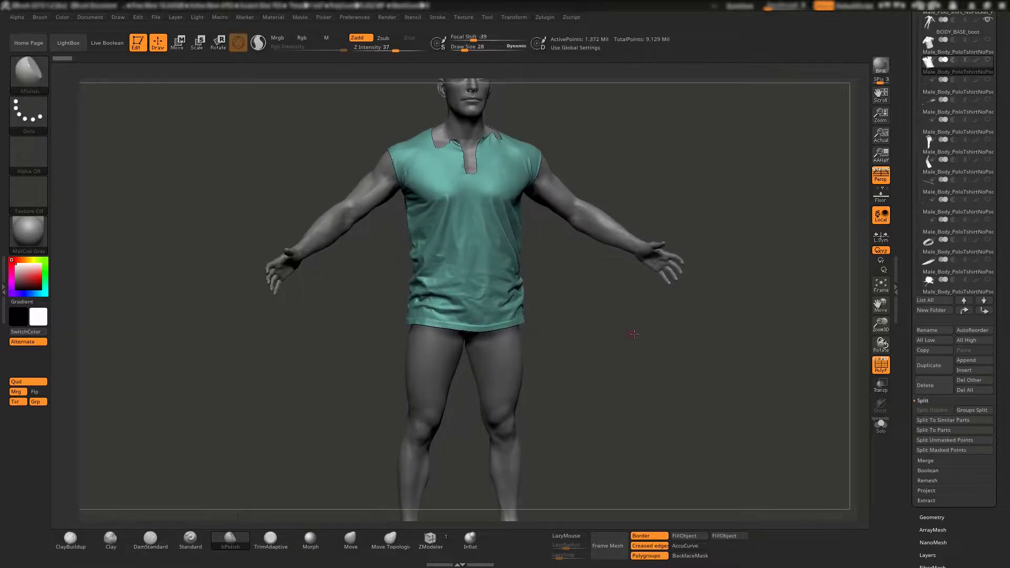
{"action": "scroll", "coordinate": [631, 334], "scroll_direction": "up", "scroll_amount": 2}
{"action": "scroll", "coordinate": [627, 320], "scroll_direction": "up", "scroll_amount": 1}
{"action": "scroll", "coordinate": [530, 269], "scroll_direction": "up", "scroll_amount": 2}
{"action": "scroll", "coordinate": [530, 269], "scroll_direction": "up", "scroll_amount": 1}
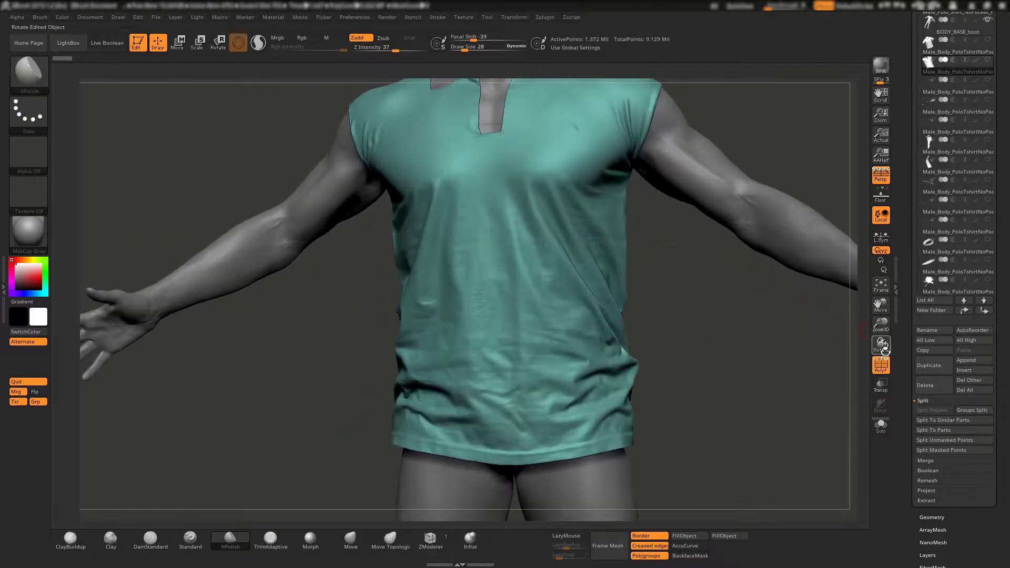
{"action": "key", "text": "ctrl+a"}
{"action": "scroll", "coordinate": [595, 313], "scroll_direction": "up", "scroll_amount": 5}
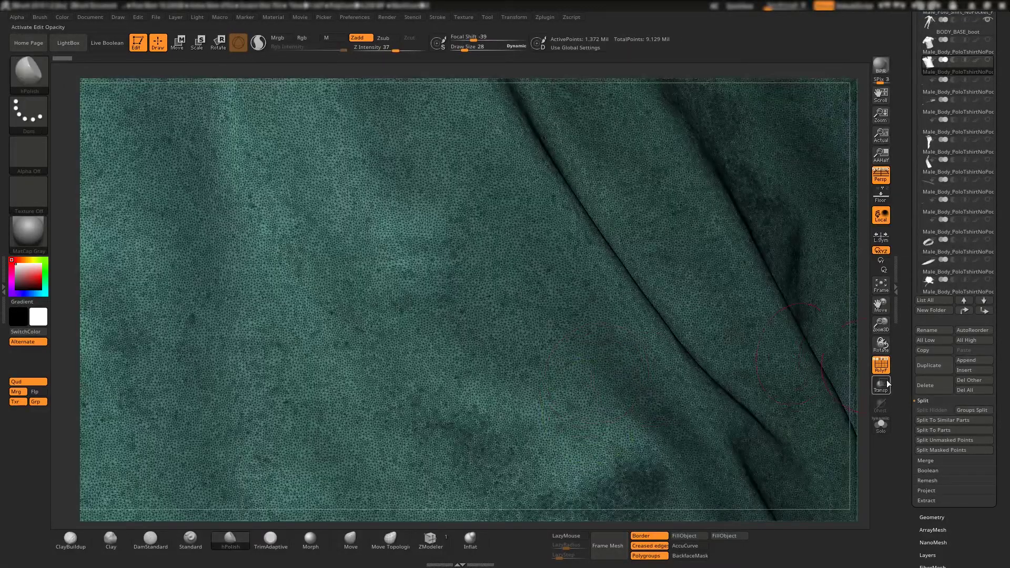
{"action": "left_click", "coordinate": [881, 365]}
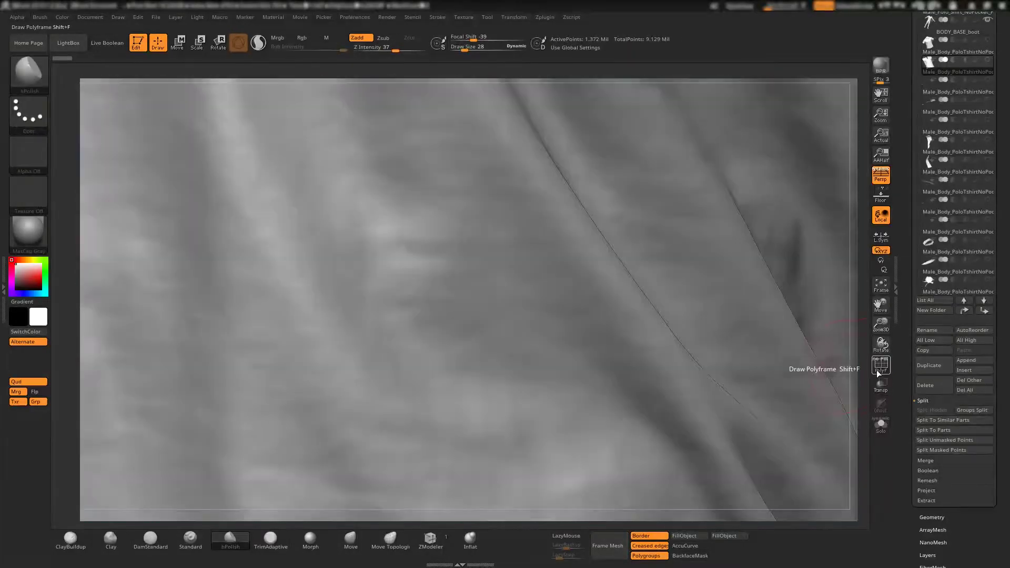
Zoom out and rotate the figure to review the plain grey shirt body.
{"action": "scroll", "coordinate": [642, 361], "scroll_direction": "down", "scroll_amount": 5}
{"action": "scroll", "coordinate": [652, 339], "scroll_direction": "down", "scroll_amount": 5}
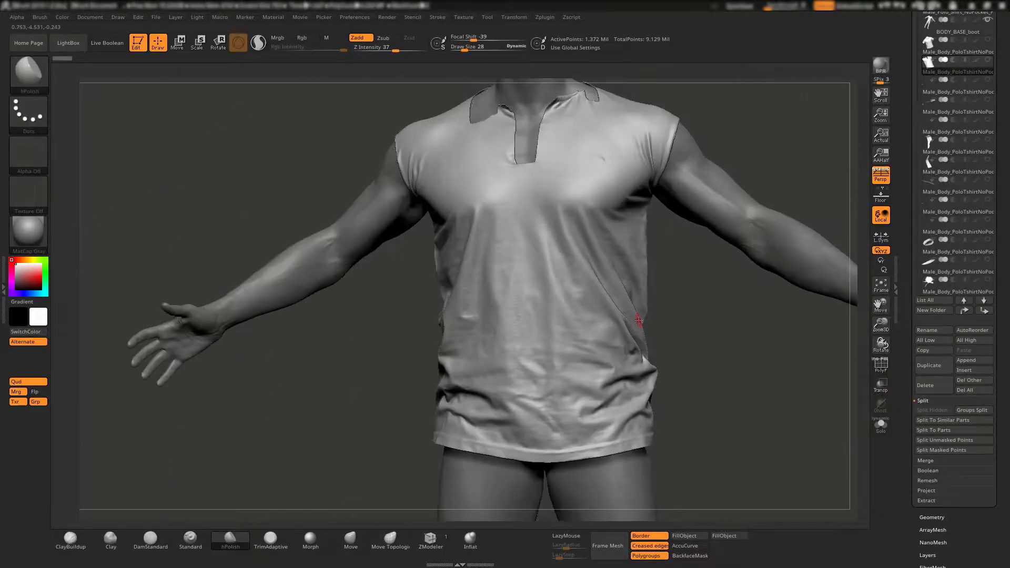
{"action": "scroll", "coordinate": [653, 339], "scroll_direction": "down", "scroll_amount": 3}
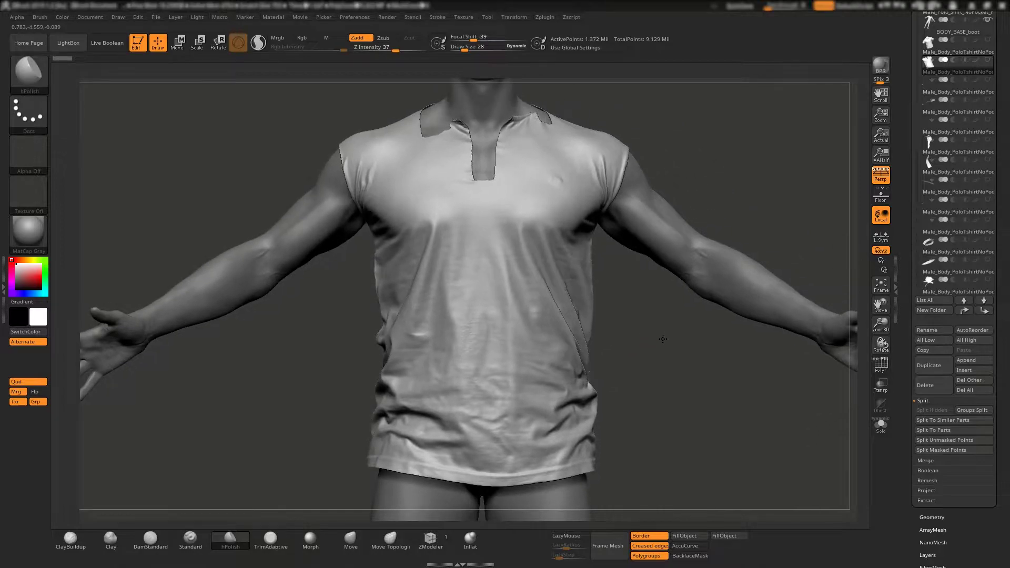
{"action": "scroll", "coordinate": [627, 343], "scroll_direction": "down", "scroll_amount": 3}
{"action": "scroll", "coordinate": [583, 343], "scroll_direction": "down", "scroll_amount": 3}
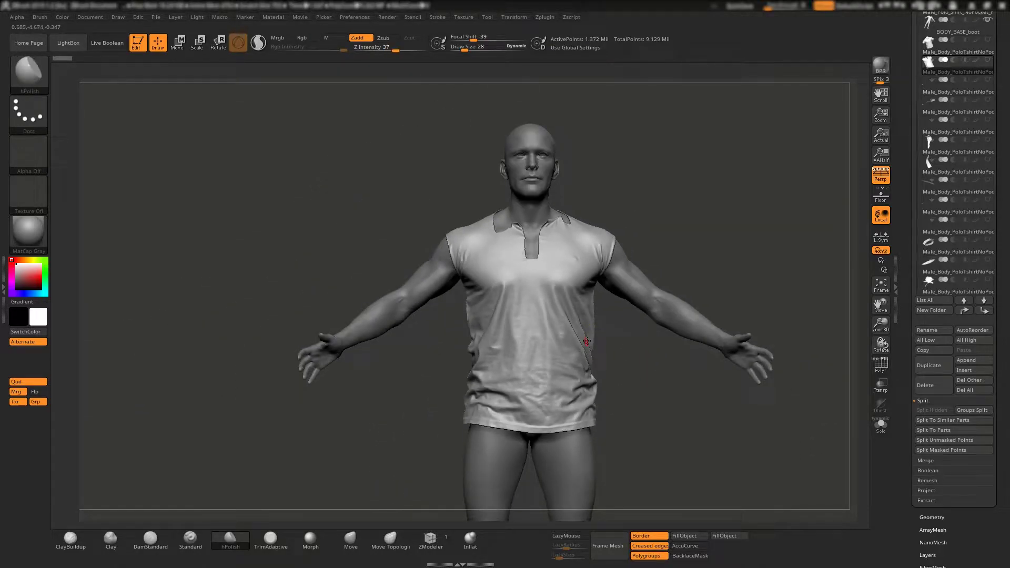
{"action": "scroll", "coordinate": [623, 334], "scroll_direction": "up", "scroll_amount": 2}
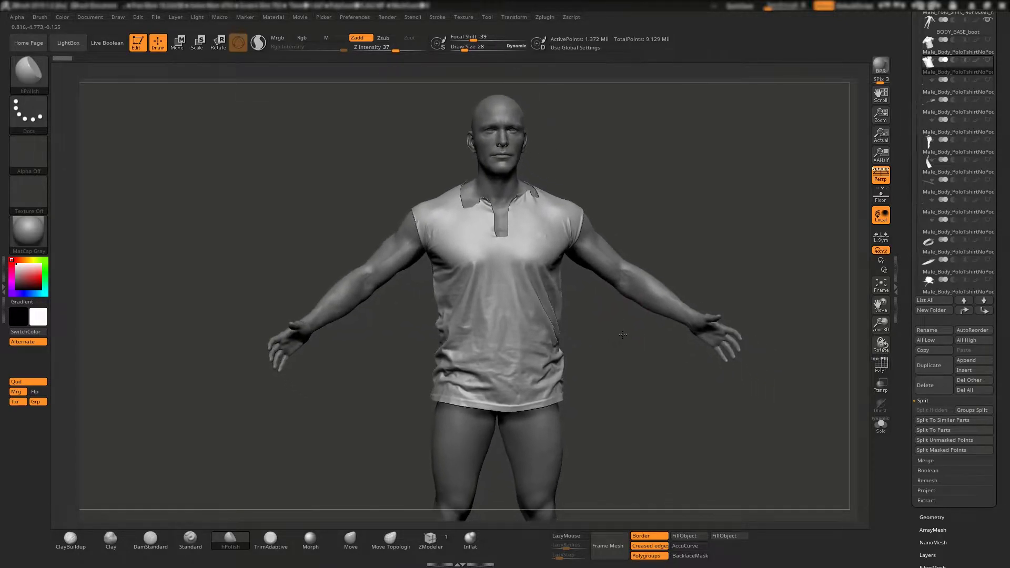
{"action": "left_click_drag", "start_coordinate": [623, 335], "coordinate": [575, 400]}
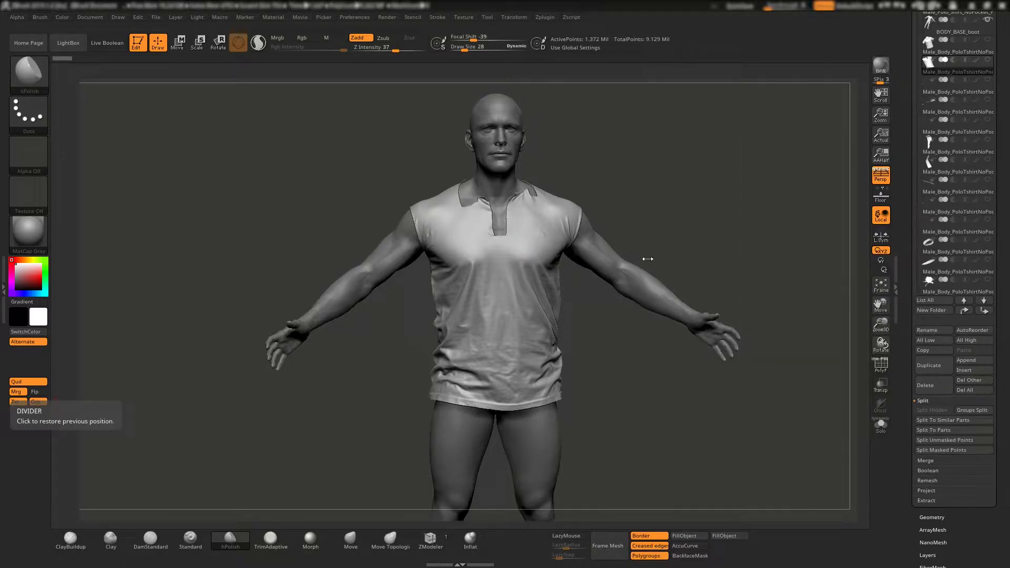
{"action": "left_click_drag", "start_coordinate": [675, 251], "coordinate": [690, 243]}
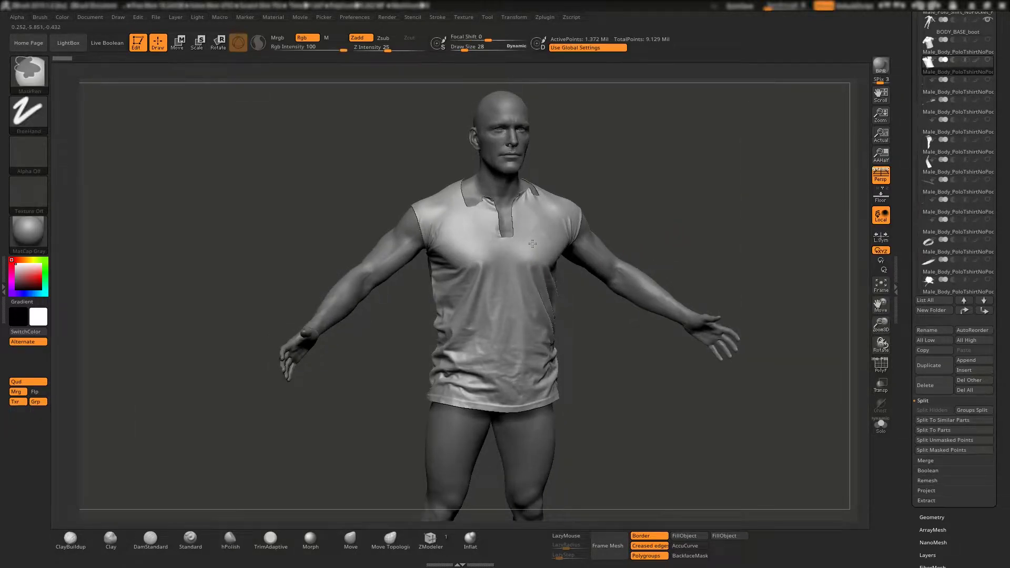
{"action": "scroll", "coordinate": [526, 261], "scroll_direction": "up", "scroll_amount": 3}
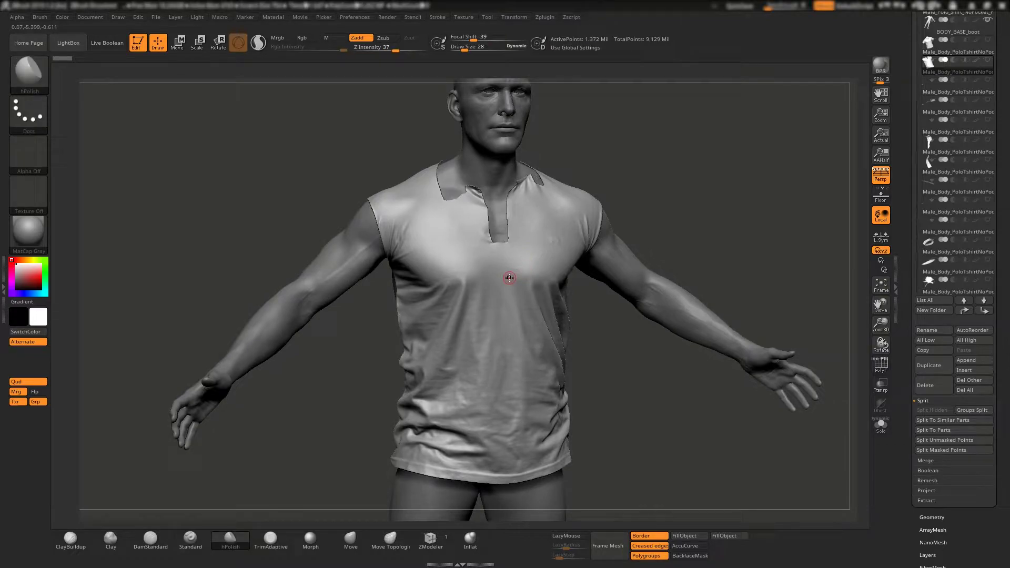
{"action": "scroll", "coordinate": [1004, 273], "scroll_direction": "up", "scroll_amount": 3}
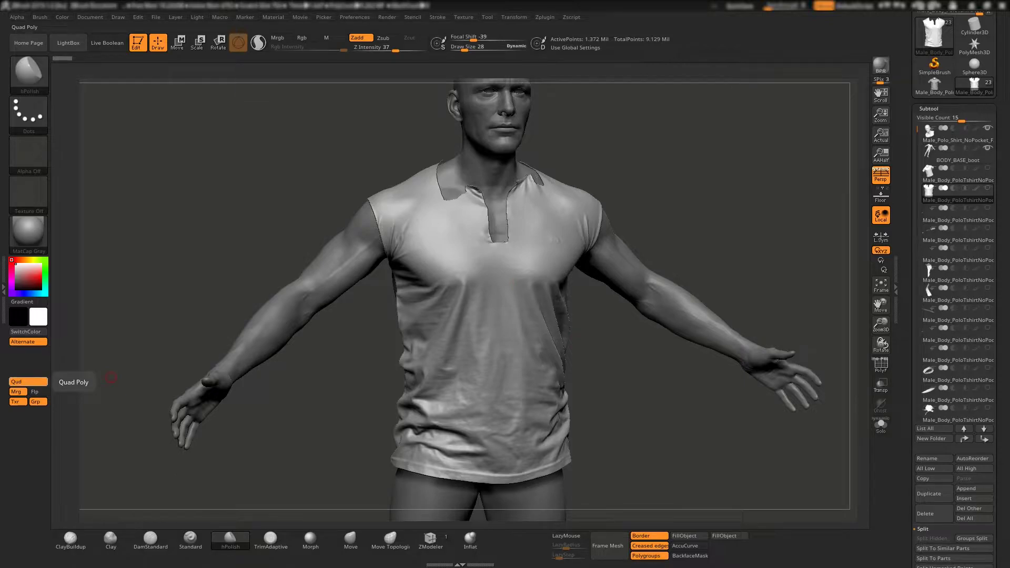
{"action": "key", "text": "alt+Tab"}
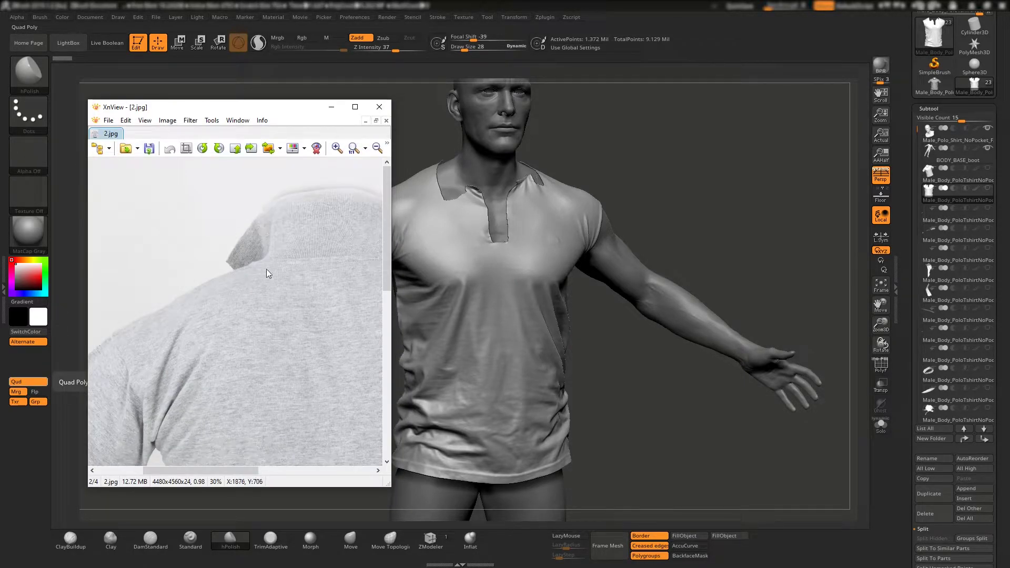
{"action": "scroll", "coordinate": [266, 273], "scroll_direction": "up", "scroll_amount": 1}
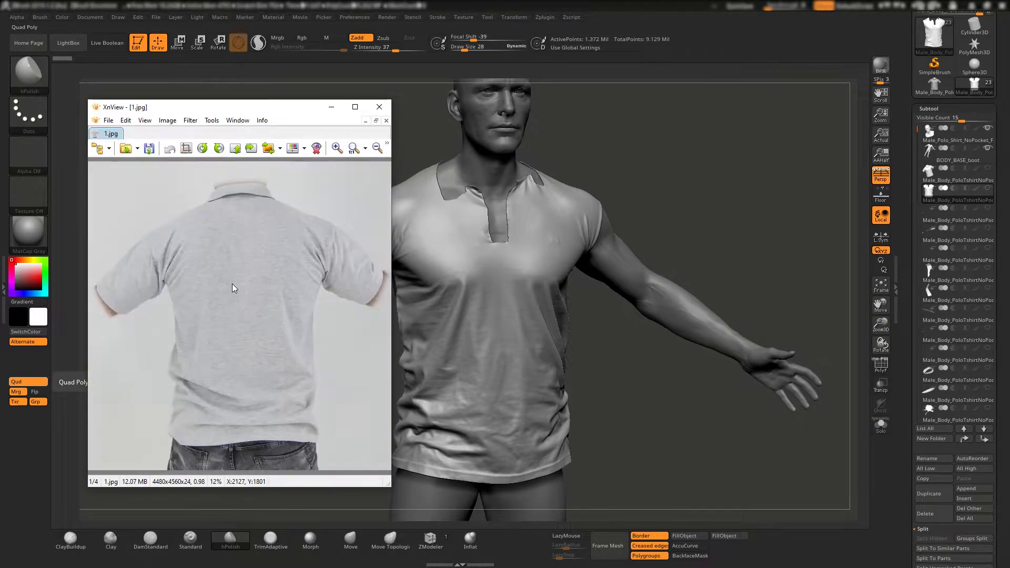
{"action": "scroll", "coordinate": [232, 283], "scroll_direction": "down", "scroll_amount": 1}
{"action": "scroll", "coordinate": [232, 283], "scroll_direction": "down", "scroll_amount": 1}
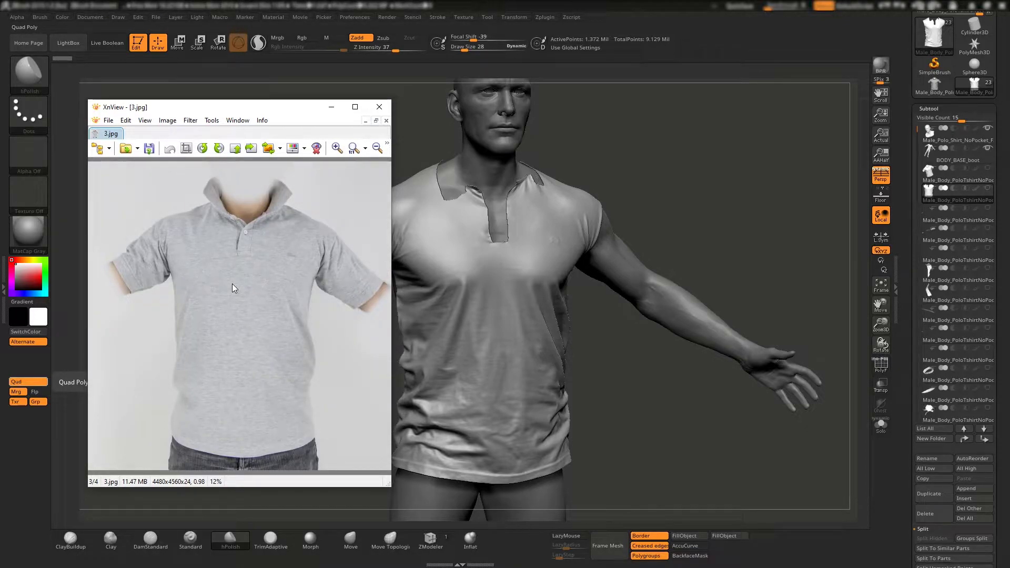
{"action": "left_click", "coordinate": [331, 107]}
{"action": "left_click_drag", "start_coordinate": [692, 193], "coordinate": [446, 166]}
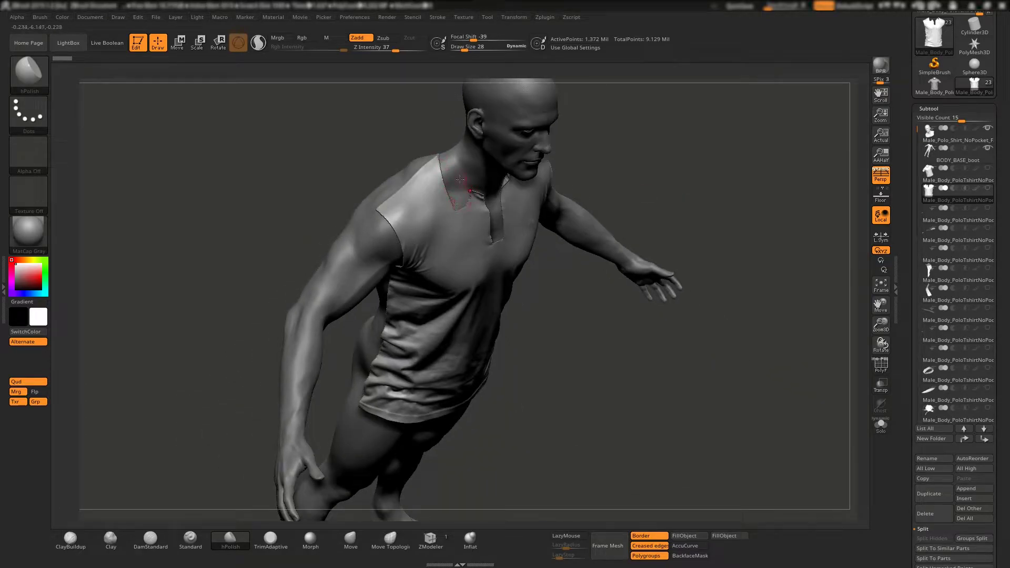
{"action": "left_click_drag", "start_coordinate": [441, 159], "coordinate": [435, 135]}
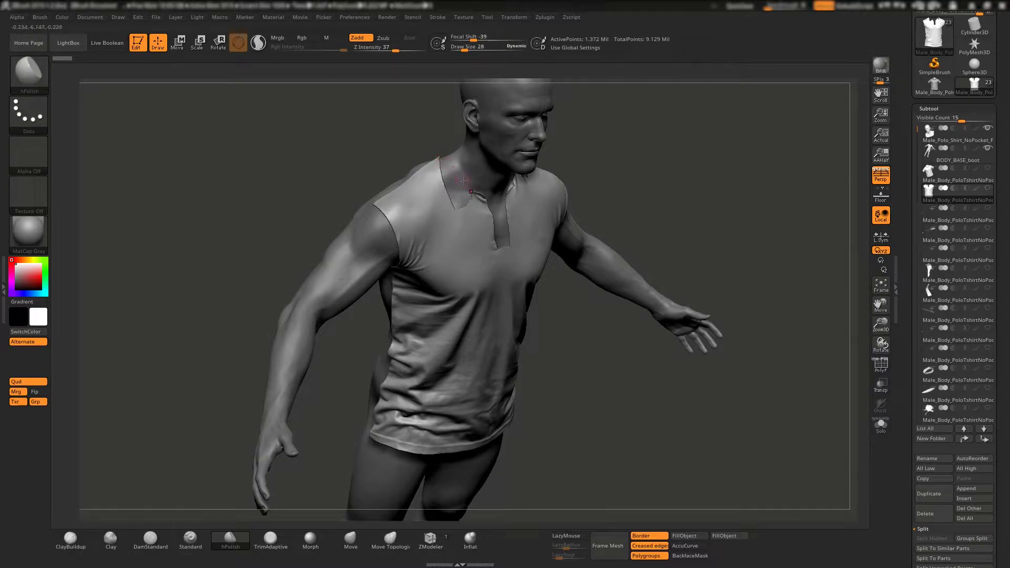
{"action": "mouse_move", "coordinate": [439, 160]}
{"action": "left_mouse_down"}
{"action": "mouse_move", "coordinate": [569, 294]}
{"action": "mouse_move", "coordinate": [506, 198]}
{"action": "left_mouse_up"}
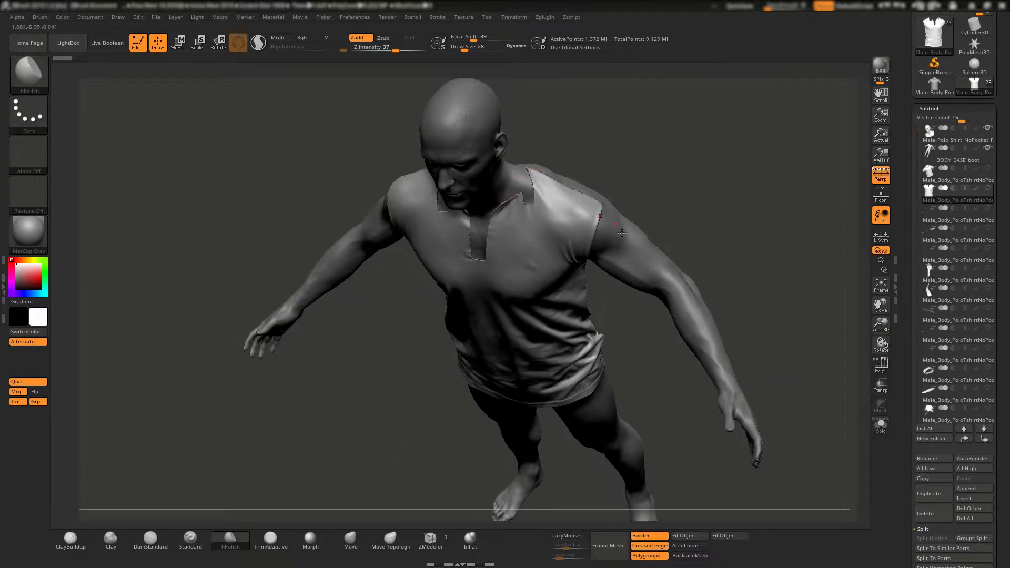
{"action": "left_click_drag", "start_coordinate": [622, 233], "coordinate": [783, 260], "text": "shift"}
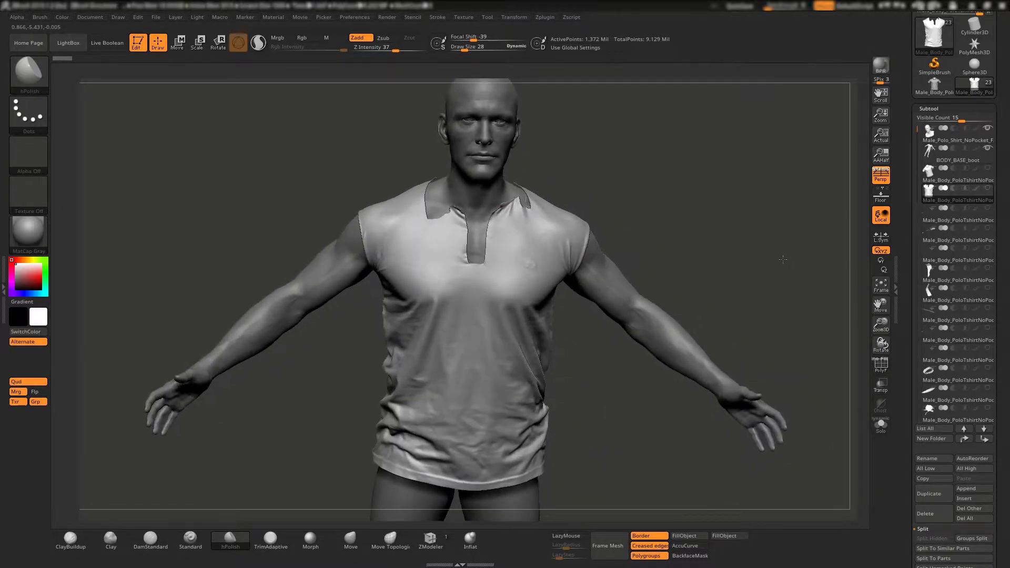
{"action": "scroll", "coordinate": [928, 316], "scroll_direction": "down", "scroll_amount": 1}
{"action": "scroll", "coordinate": [927, 225], "scroll_direction": "down", "scroll_amount": 4}
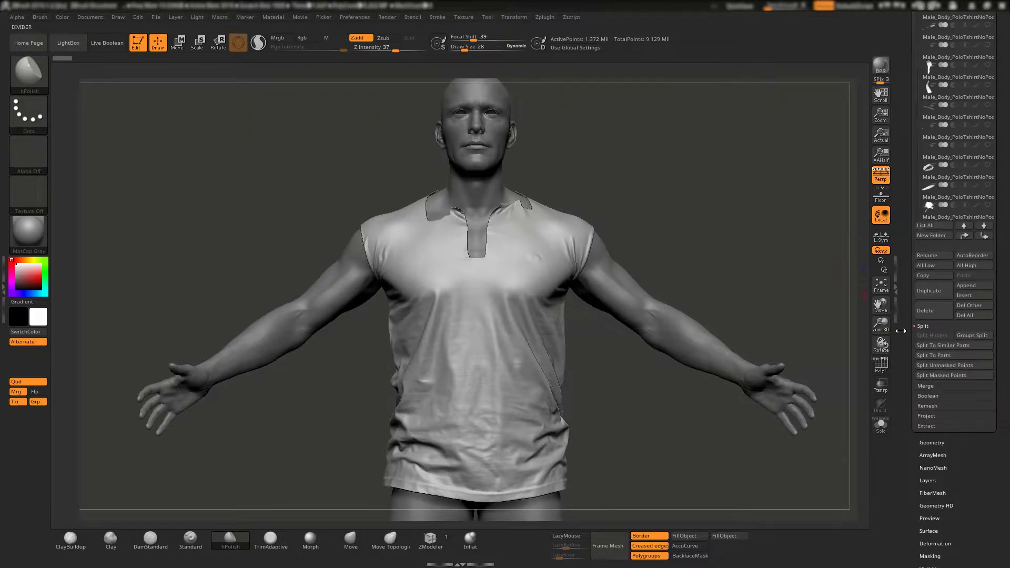
Isolate the shirt and set ZRemesher's Target Polygons Count to 2.
{"action": "left_click", "coordinate": [881, 425]}
{"action": "left_click", "coordinate": [939, 443]}
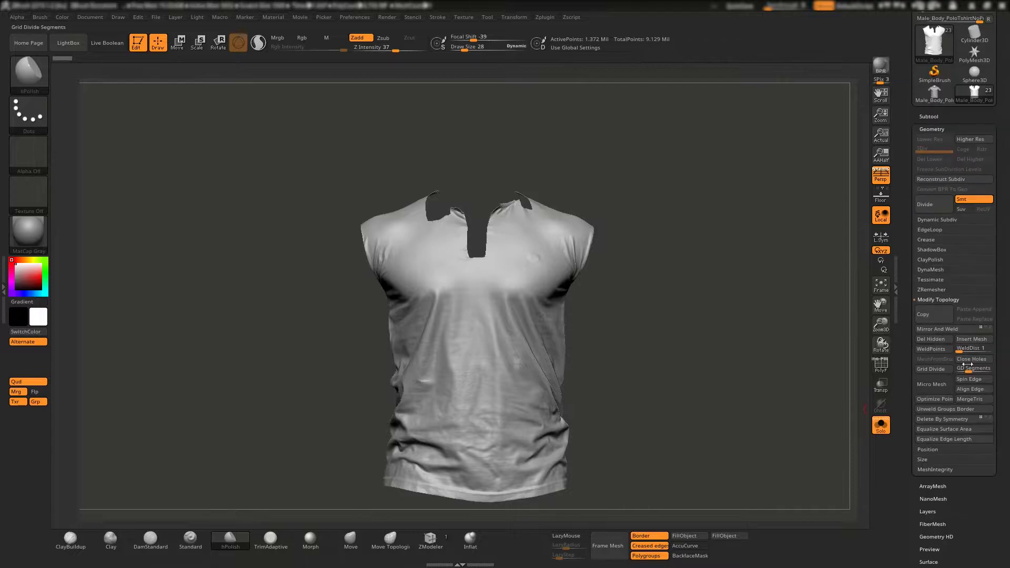
{"action": "left_click", "coordinate": [937, 290]}
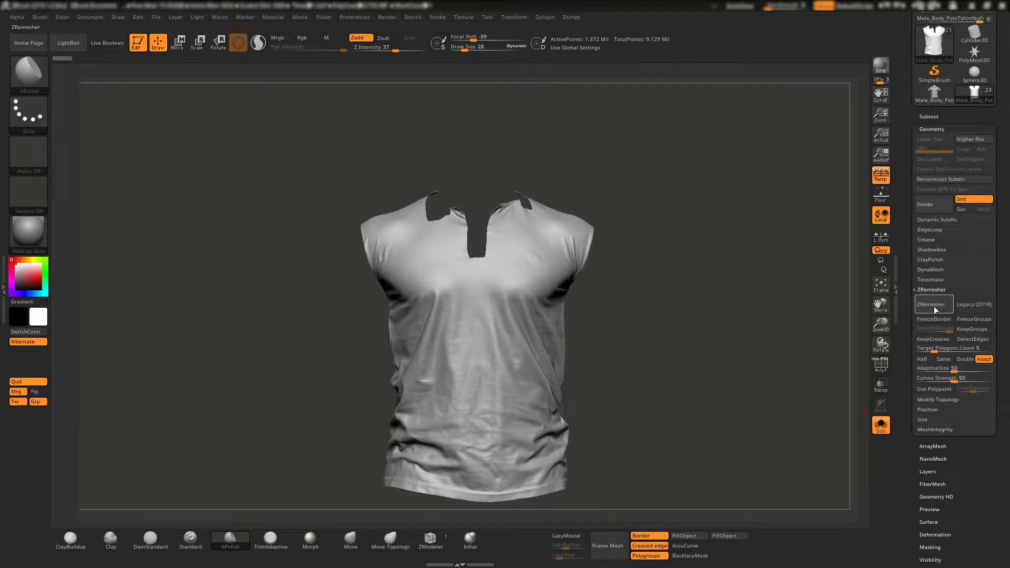
{"action": "left_click", "coordinate": [930, 348]}
{"action": "type", "text": "2"}
{"action": "key", "text": "Return"}
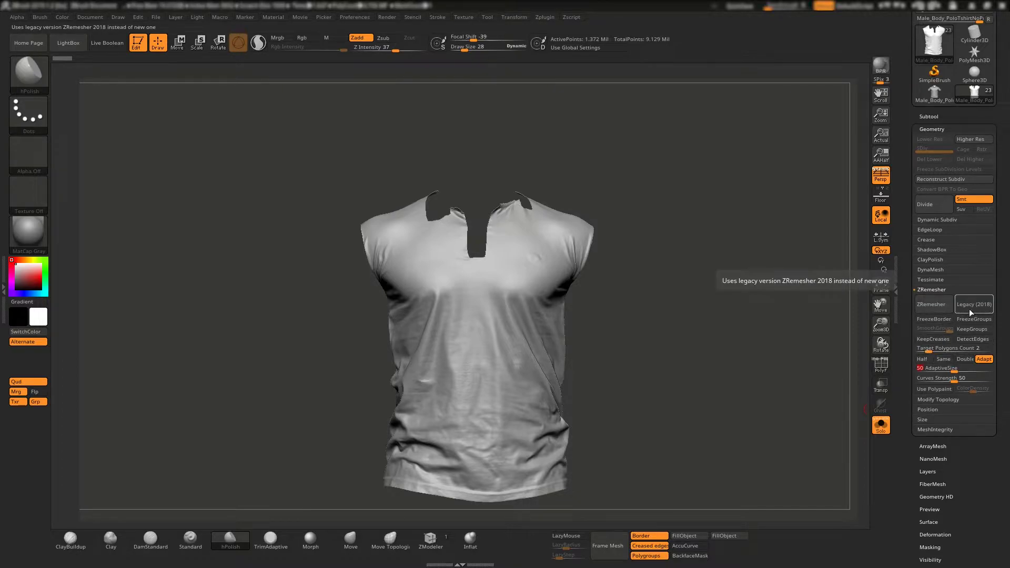
Run ZRemesher in Legacy (2018) mode and display the resulting polygon wireframe.
{"action": "left_click", "coordinate": [975, 306]}
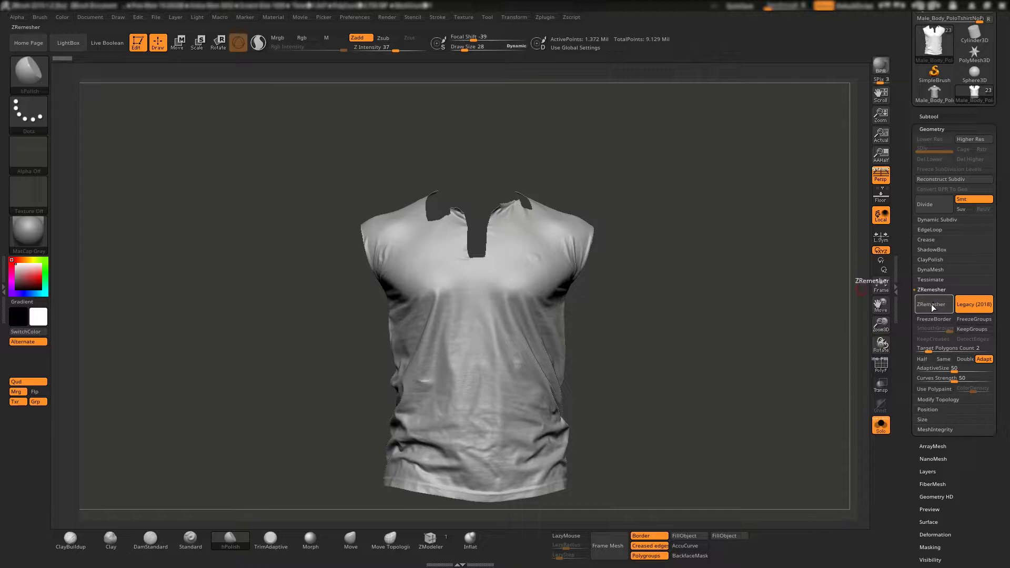
{"action": "left_click", "coordinate": [931, 306]}
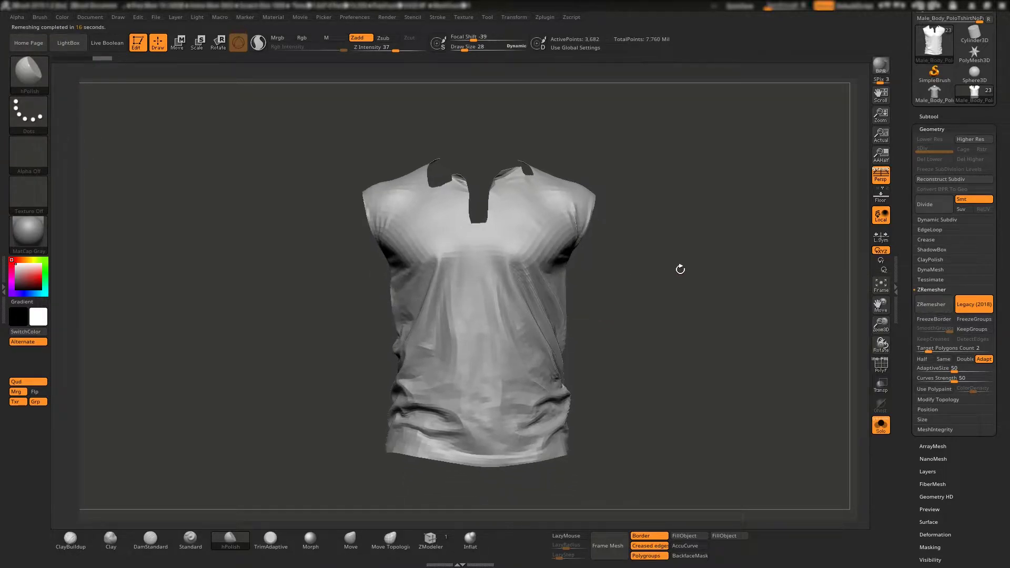
{"action": "key", "text": "shift+f"}
Orbit the remeshed shirt to inspect its new topology and select the hPolish brush.
{"action": "mouse_move", "coordinate": [746, 360]}
{"action": "left_mouse_down"}
{"action": "mouse_move", "coordinate": [697, 339]}
{"action": "mouse_move", "coordinate": [583, 410]}
{"action": "mouse_move", "coordinate": [604, 386]}
{"action": "mouse_move", "coordinate": [292, 410]}
{"action": "left_mouse_up"}
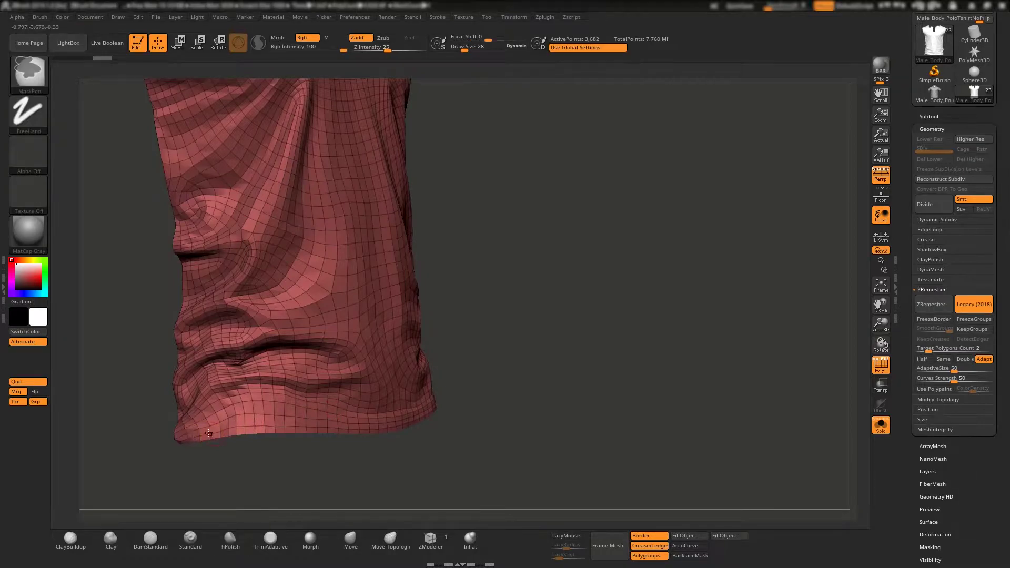
{"action": "left_click_drag", "start_coordinate": [198, 445], "coordinate": [158, 361]}
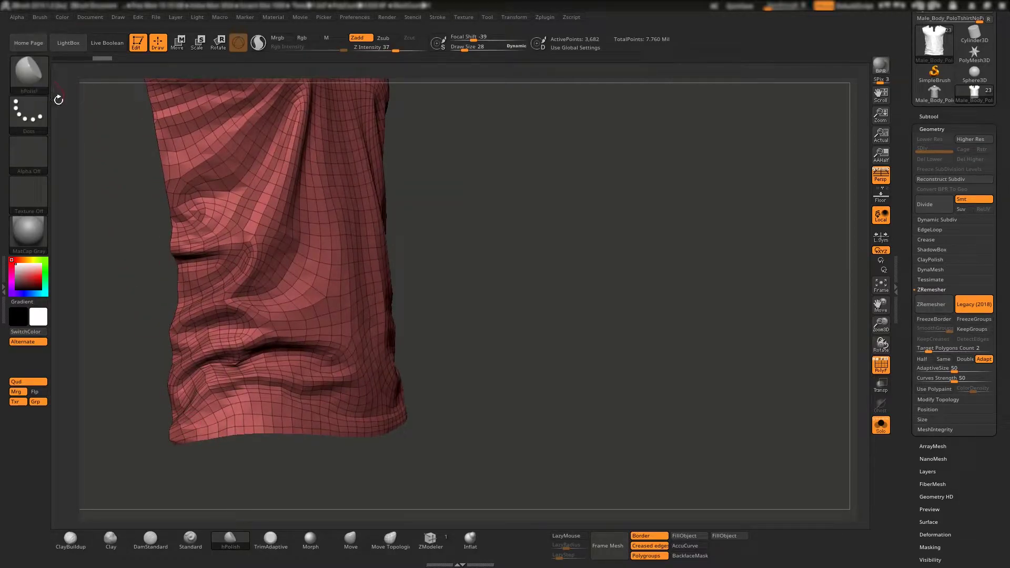
{"action": "left_click", "coordinate": [37, 70]}
{"action": "left_click", "coordinate": [175, 88]}
Orbit the shirt to inspect the hem from the front and left side.
{"action": "left_click_drag", "start_coordinate": [418, 403], "coordinate": [357, 384]}
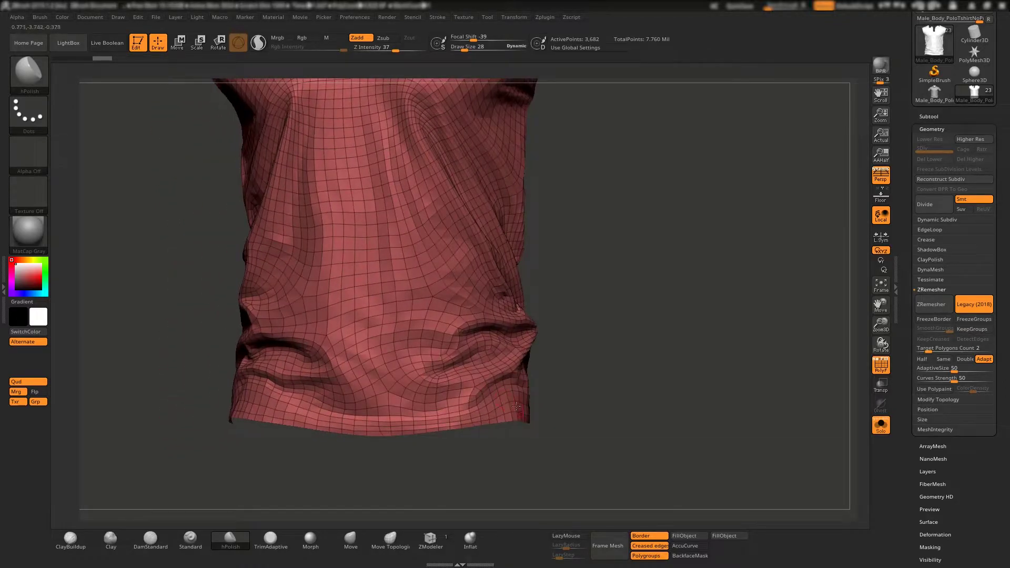
{"action": "left_click_drag", "start_coordinate": [495, 394], "coordinate": [325, 416]}
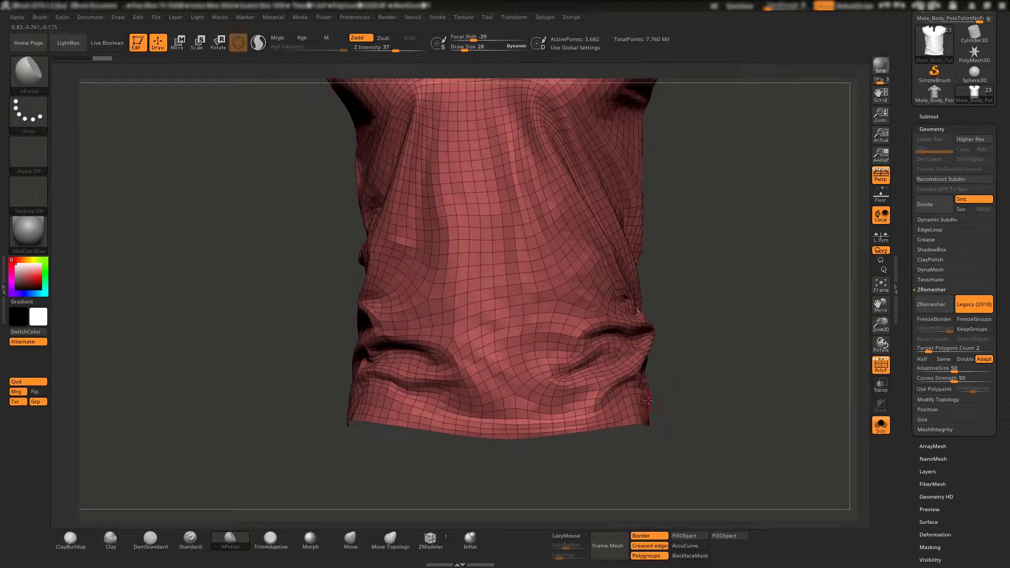
{"action": "left_click_drag", "start_coordinate": [679, 383], "coordinate": [686, 364]}
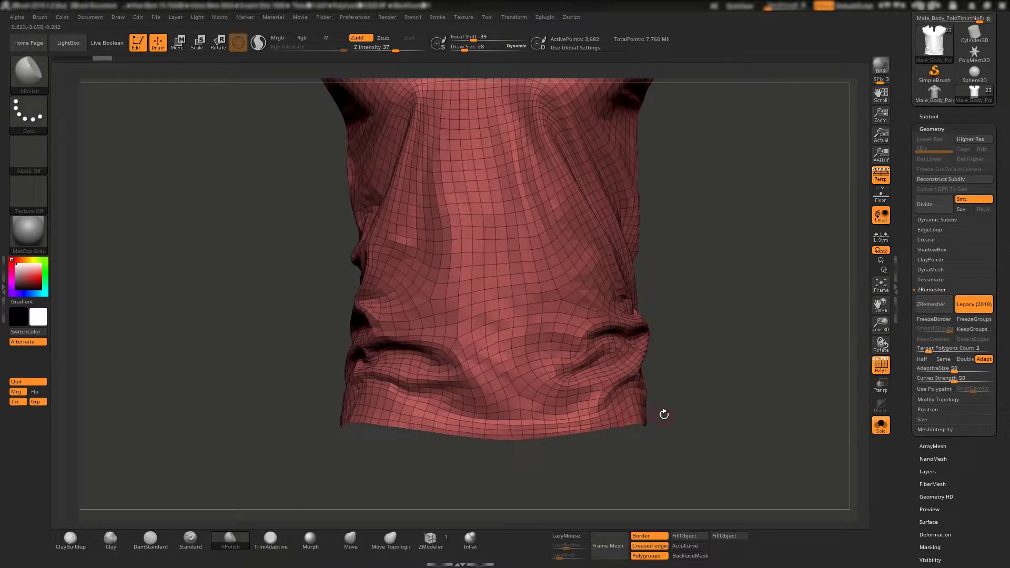
{"action": "mouse_move", "coordinate": [664, 415]}
{"action": "left_mouse_down"}
{"action": "mouse_move", "coordinate": [661, 388]}
{"action": "mouse_move", "coordinate": [571, 437]}
{"action": "mouse_move", "coordinate": [523, 423]}
{"action": "left_mouse_up"}
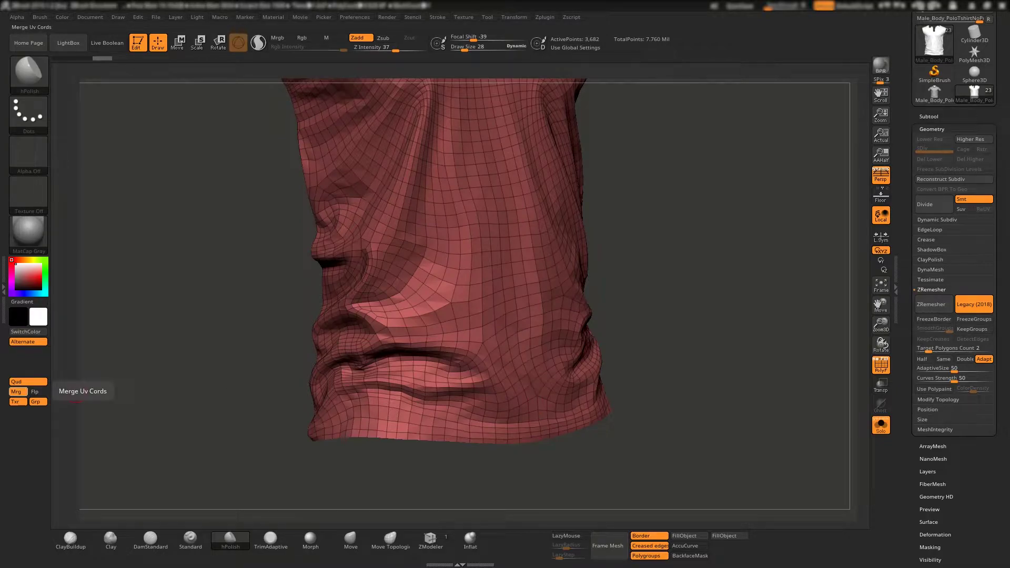
Compare the hem with the zoomed-in reference photo in XnView, then minimize the photo.
{"action": "key", "text": "alt+Tab"}
{"action": "scroll", "coordinate": [279, 437], "scroll_direction": "up", "scroll_amount": 2}
{"action": "scroll", "coordinate": [273, 444], "scroll_direction": "up", "scroll_amount": 2}
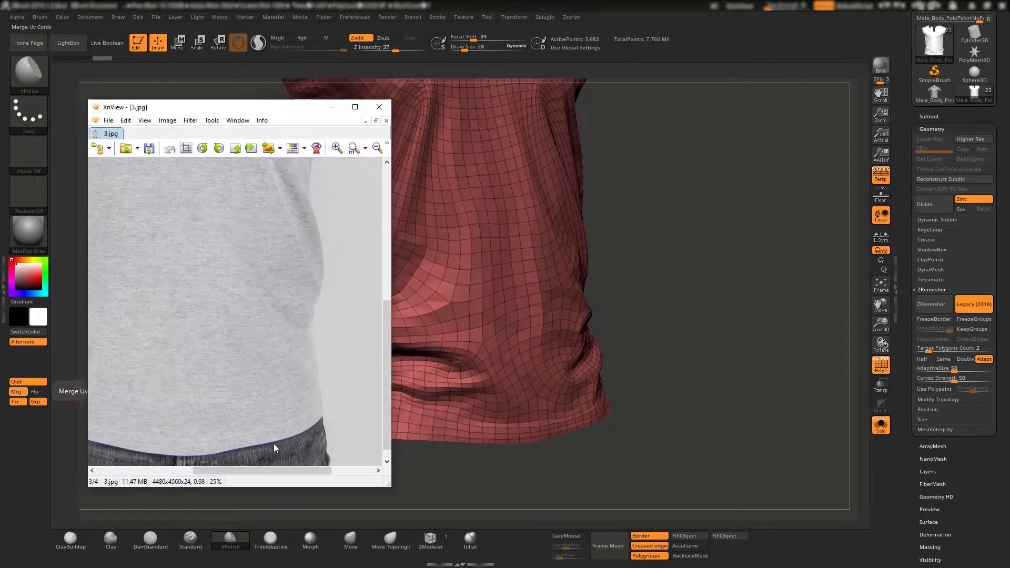
{"action": "scroll", "coordinate": [272, 439], "scroll_direction": "up", "scroll_amount": 2}
{"action": "scroll", "coordinate": [268, 426], "scroll_direction": "up", "scroll_amount": 2}
{"action": "scroll", "coordinate": [253, 411], "scroll_direction": "down", "scroll_amount": 1}
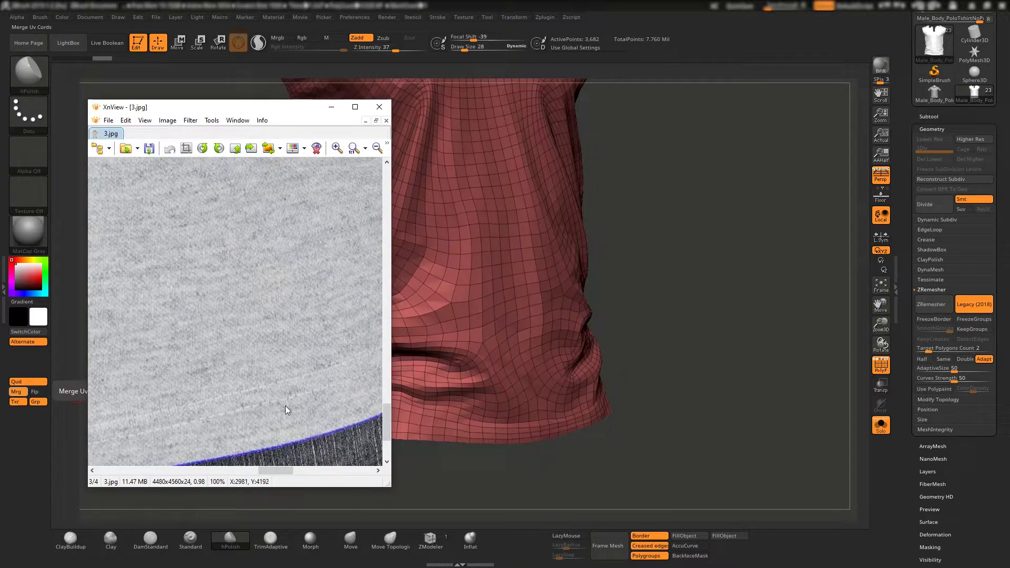
{"action": "left_click", "coordinate": [337, 112]}
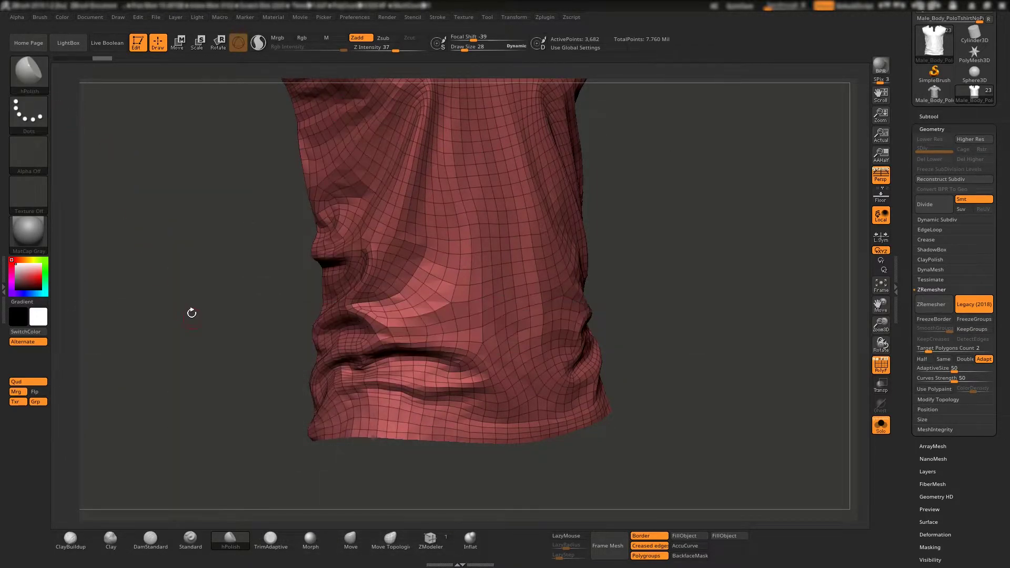
{"action": "left_click", "coordinate": [29, 74]}
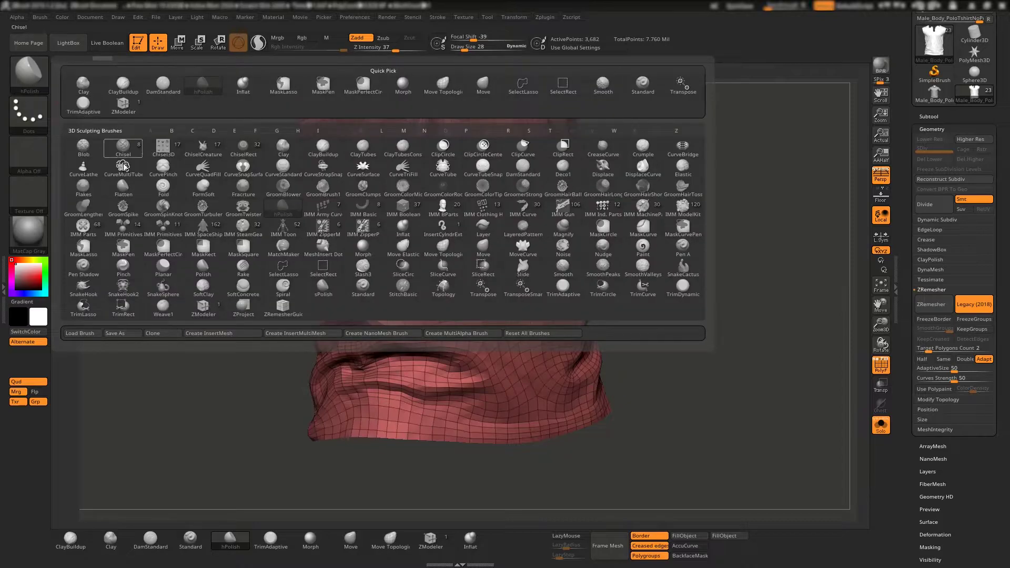
Draw a ZRemesherGuides curve along the hem and rerun ZRemesher to about 2,822 points.
{"action": "left_click", "coordinate": [282, 310]}
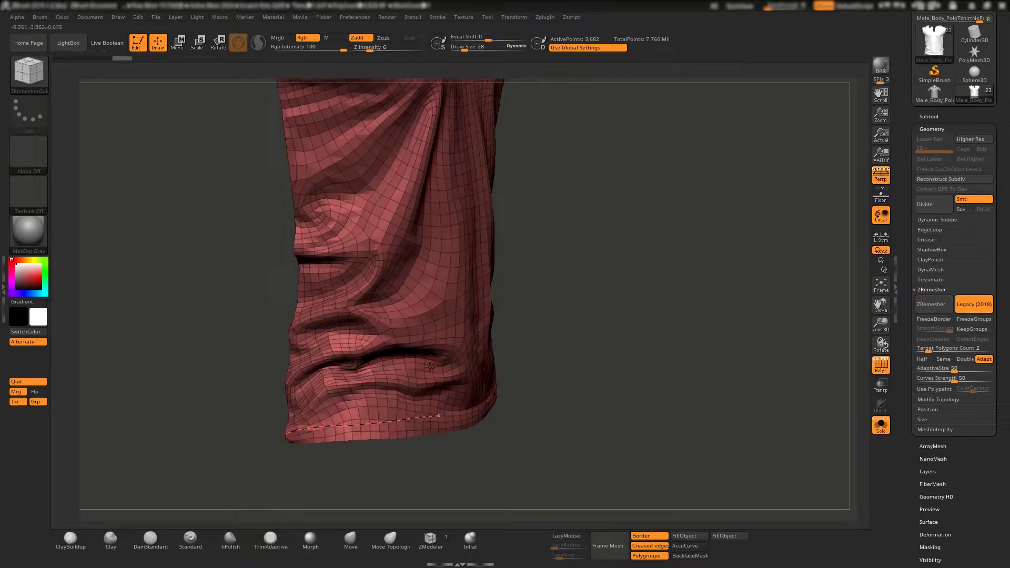
{"action": "right_click_drag", "start_coordinate": [415, 417], "coordinate": [387, 451]}
{"action": "left_click", "coordinate": [387, 451]}
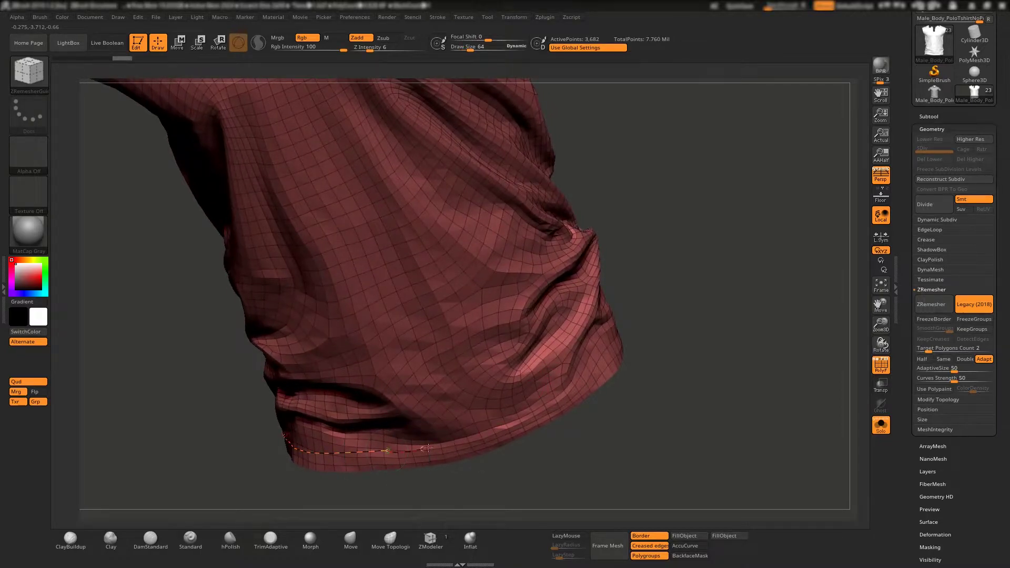
{"action": "right_click_drag", "start_coordinate": [565, 392], "coordinate": [530, 392]}
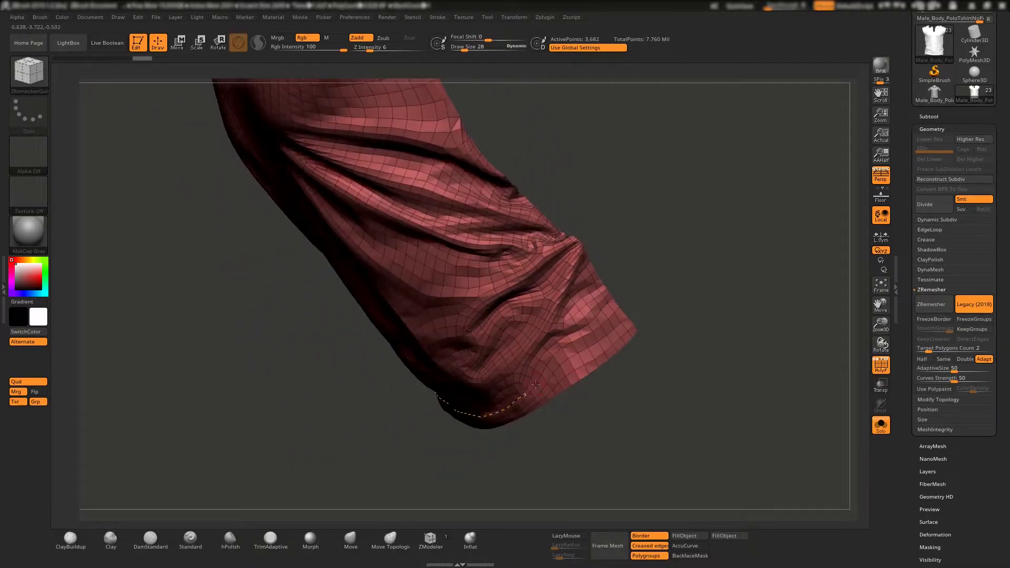
{"action": "left_click", "coordinate": [624, 318]}
{"action": "left_click", "coordinate": [628, 319]}
{"action": "mouse_move", "coordinate": [668, 293]}
{"action": "right_mouse_down"}
{"action": "mouse_move", "coordinate": [721, 282]}
{"action": "mouse_move", "coordinate": [731, 295]}
{"action": "mouse_move", "coordinate": [690, 277]}
{"action": "mouse_move", "coordinate": [648, 385]}
{"action": "right_mouse_up"}
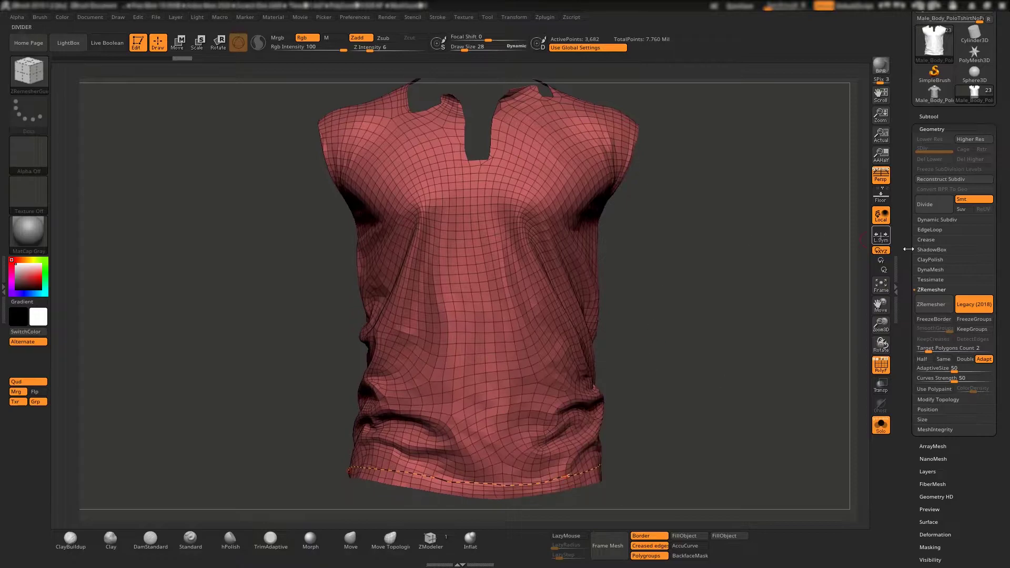
{"action": "left_click", "coordinate": [931, 305]}
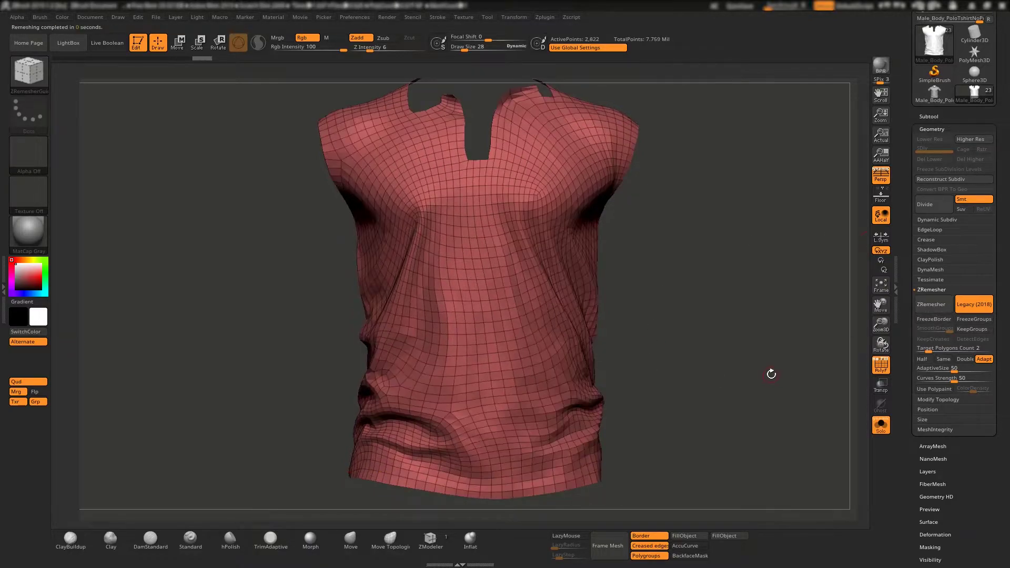
Orbit the remeshed shirt to check the result and choose the SelectLasso tool.
{"action": "right_click_drag", "start_coordinate": [717, 377], "coordinate": [731, 372]}
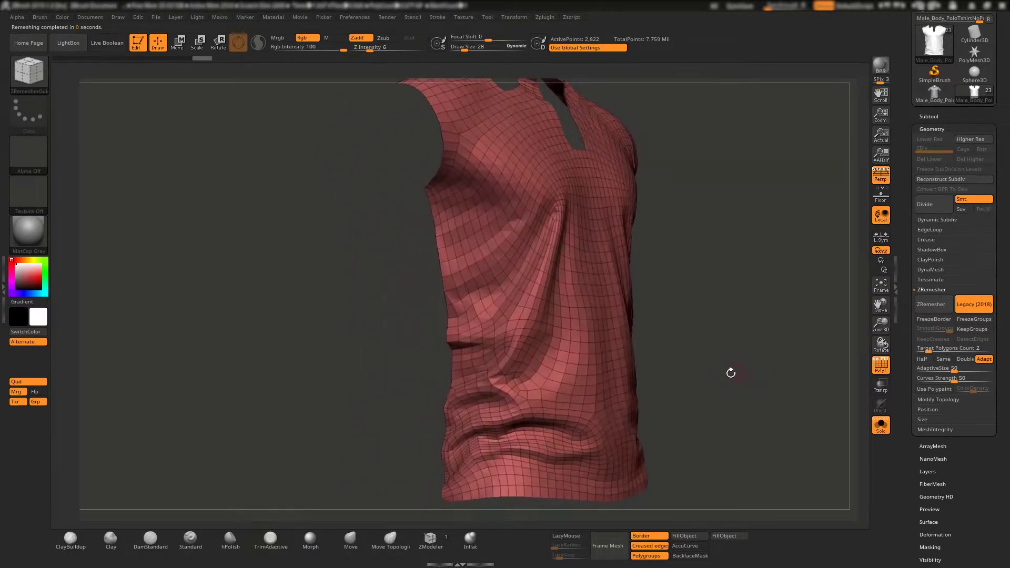
{"action": "right_click_drag", "start_coordinate": [490, 485], "coordinate": [497, 493]}
{"action": "key", "text": "ctrl+shift"}
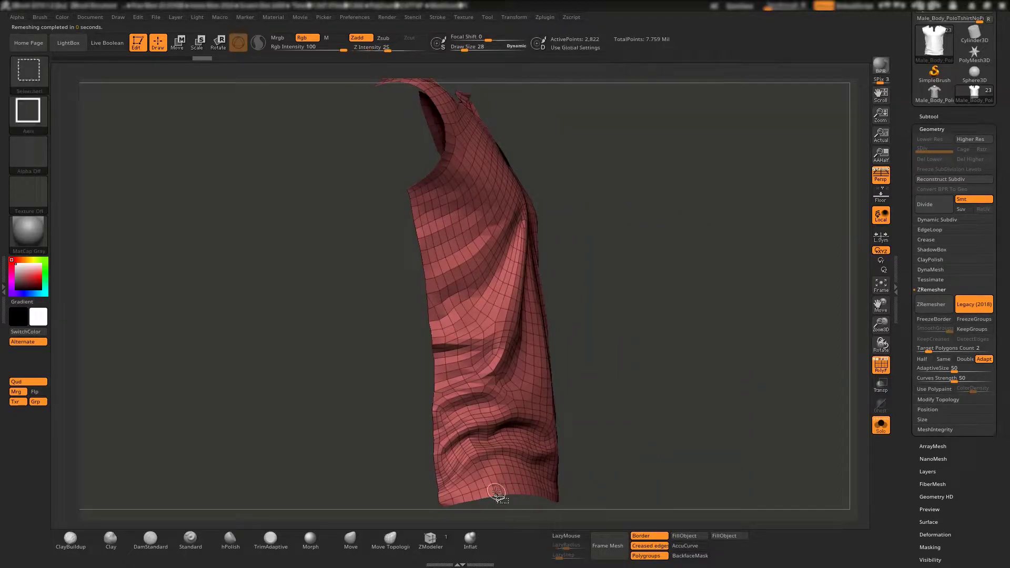
{"action": "key", "text": "ctrl+shift+b"}
{"action": "left_click", "coordinate": [286, 127]}
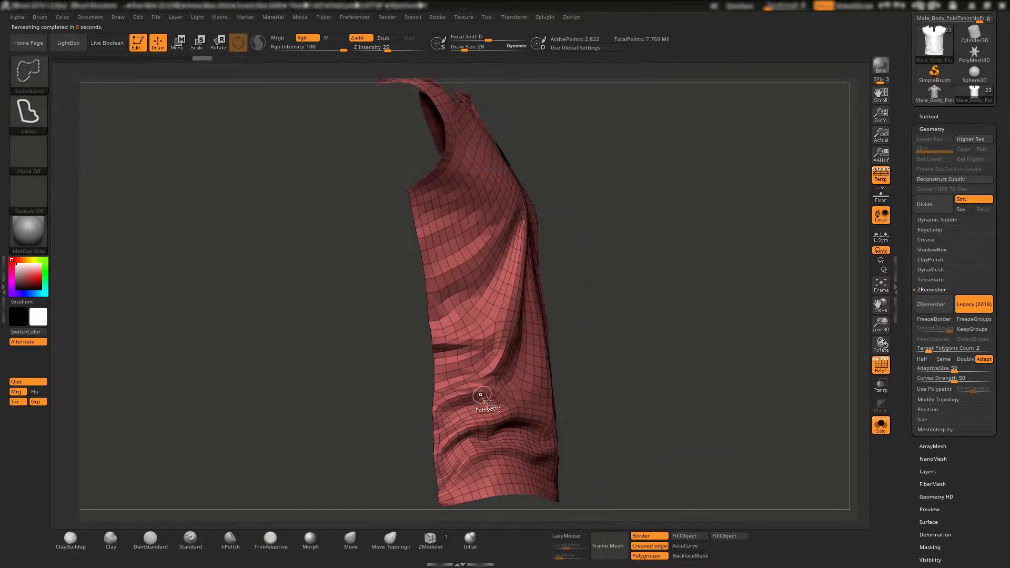
{"action": "mouse_move", "coordinate": [511, 483]}
{"action": "left_mouse_down"}
{"action": "mouse_move", "coordinate": [647, 397]}
{"action": "mouse_move", "coordinate": [687, 349]}
{"action": "mouse_move", "coordinate": [677, 463]}
{"action": "mouse_move", "coordinate": [707, 312]}
{"action": "mouse_move", "coordinate": [745, 253]}
{"action": "mouse_move", "coordinate": [731, 295]}
{"action": "mouse_move", "coordinate": [735, 338]}
{"action": "left_mouse_up"}
{"action": "key", "text": "ctrl"}
Reshape the collar tip with a smaller Move brush.
{"action": "key", "text": "f"}
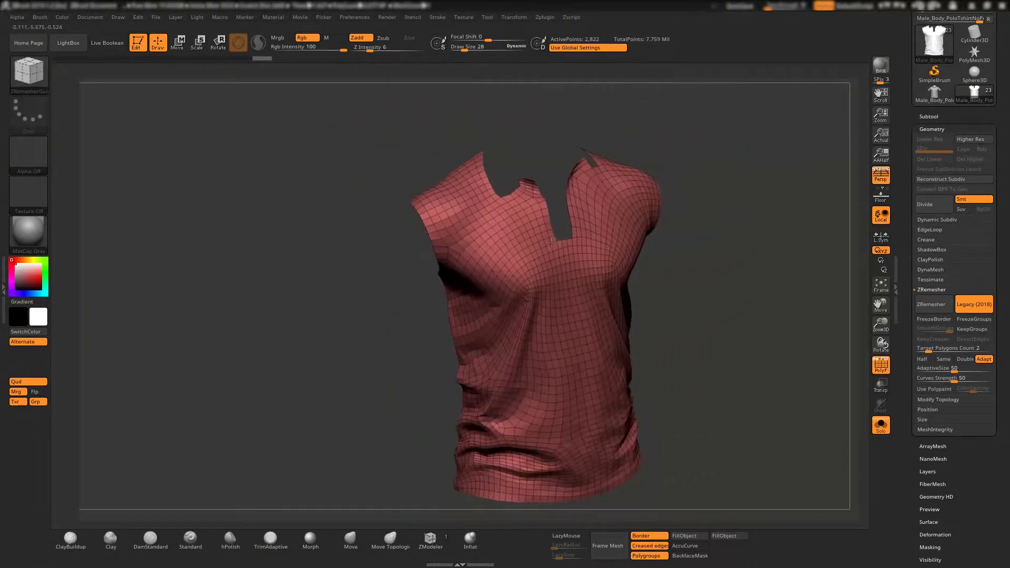
{"action": "mouse_move", "coordinate": [526, 174]}
{"action": "left_mouse_down"}
{"action": "mouse_move", "coordinate": [498, 196]}
{"action": "mouse_move", "coordinate": [453, 173]}
{"action": "left_mouse_up"}
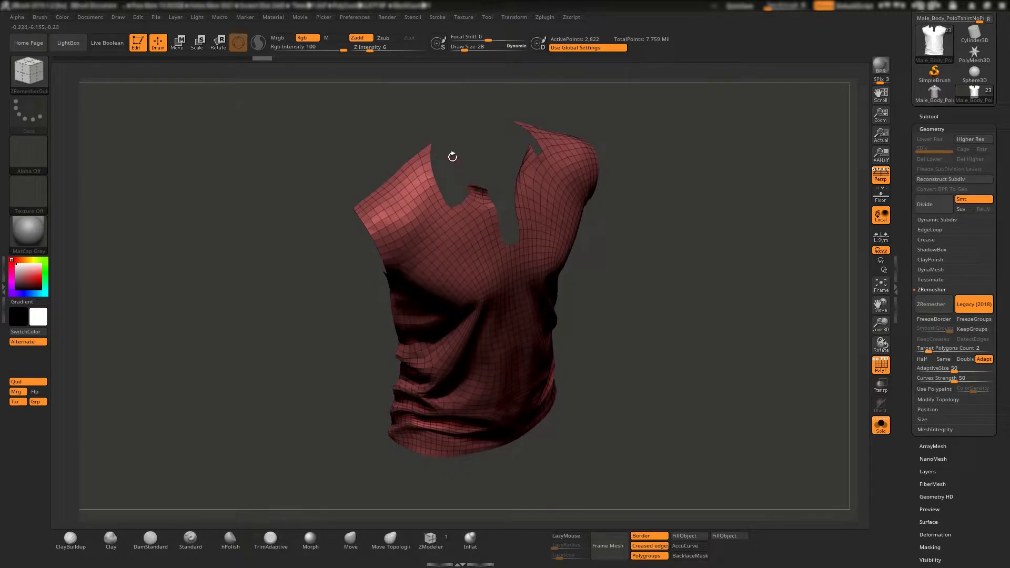
{"action": "key", "text": "b"}
{"action": "key", "text": "m"}
{"action": "key", "text": "v"}
{"action": "key", "text": "space"}
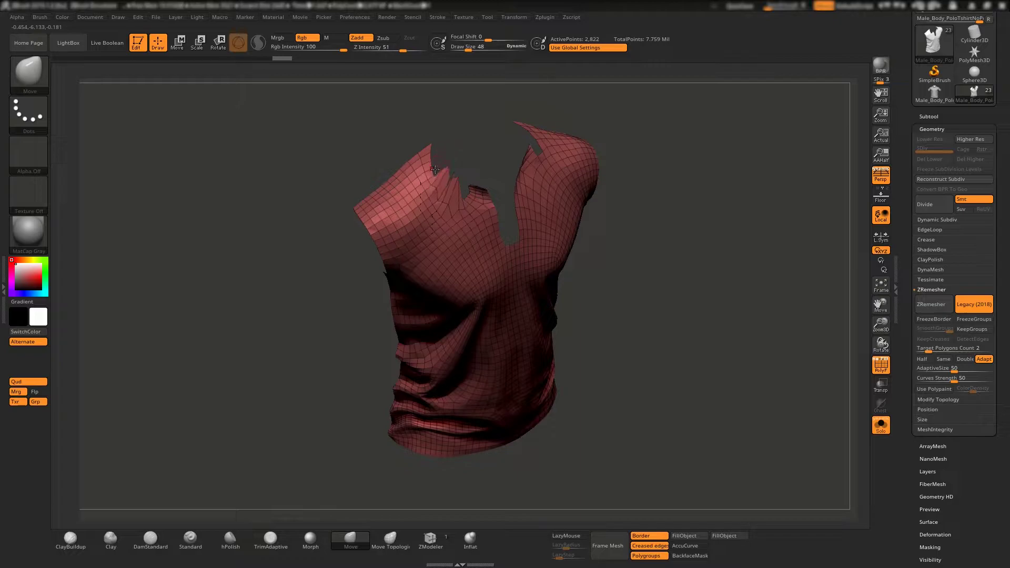
{"action": "key", "text": "bracketleft"}
{"action": "key", "text": "bracketleft"}
{"action": "key", "text": "bracketleft"}
{"action": "left_click_drag", "start_coordinate": [463, 183], "coordinate": [466, 191]}
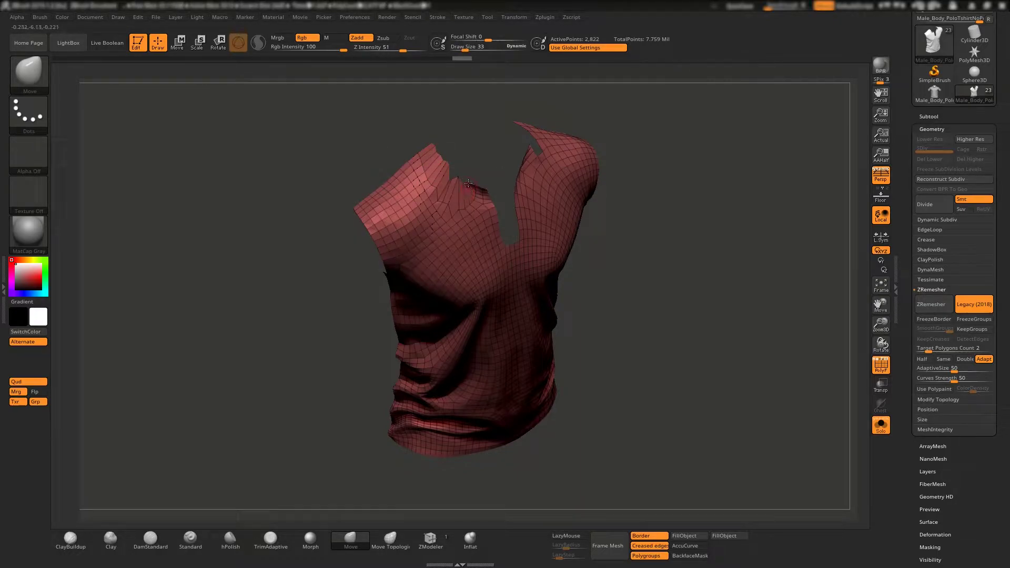
{"action": "scroll", "coordinate": [468, 183], "scroll_direction": "up", "scroll_amount": 2}
{"action": "scroll", "coordinate": [441, 164], "scroll_direction": "up", "scroll_amount": 2}
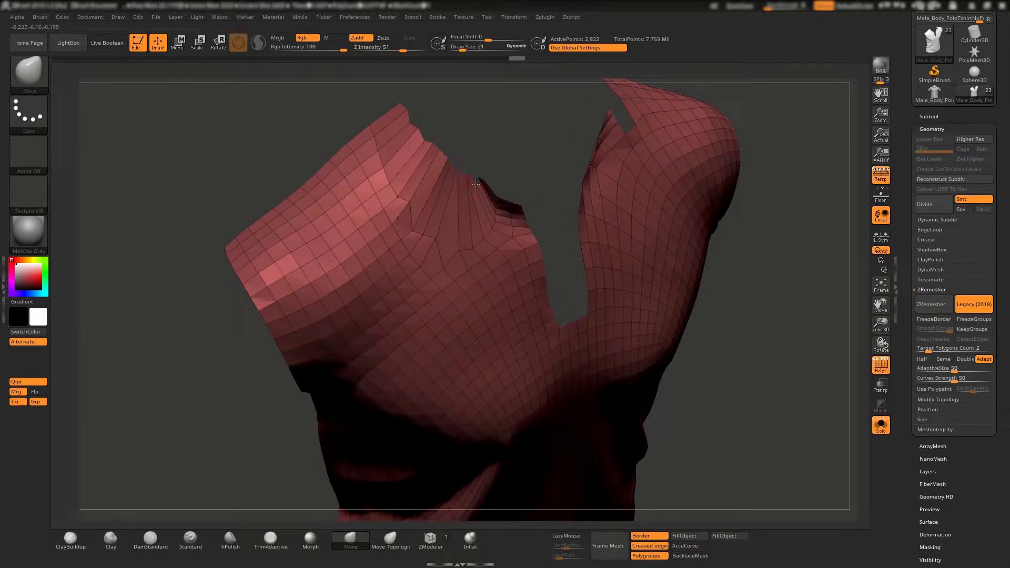
{"action": "left_click_drag", "start_coordinate": [475, 183], "coordinate": [474, 170]}
Undo and redo through the edit history to restore a good collar state.
{"action": "key", "text": "ctrl+z"}
{"action": "key", "text": "ctrl+z"}
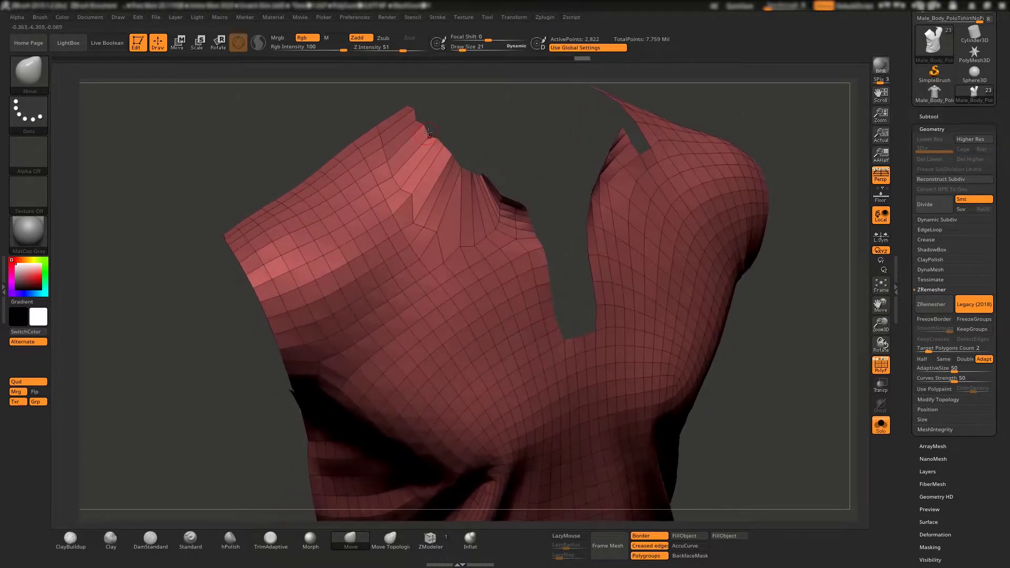
{"action": "key", "text": "ctrl+z"}
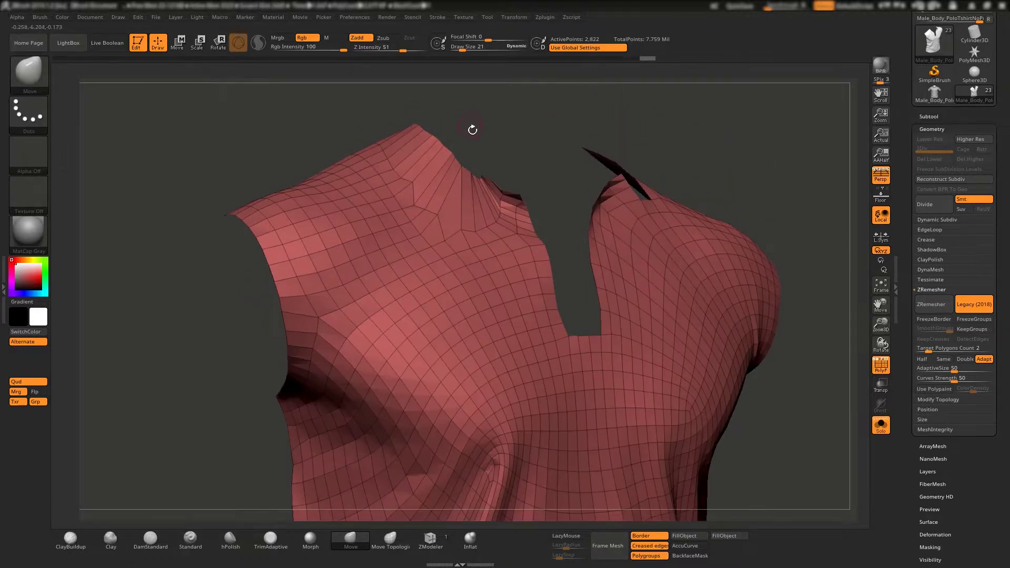
{"action": "key", "text": "ctrl+z"}
{"action": "key", "text": "ctrl+z"}
{"action": "key", "text": "ctrl+z"}
{"action": "key", "text": "ctrl+z"}
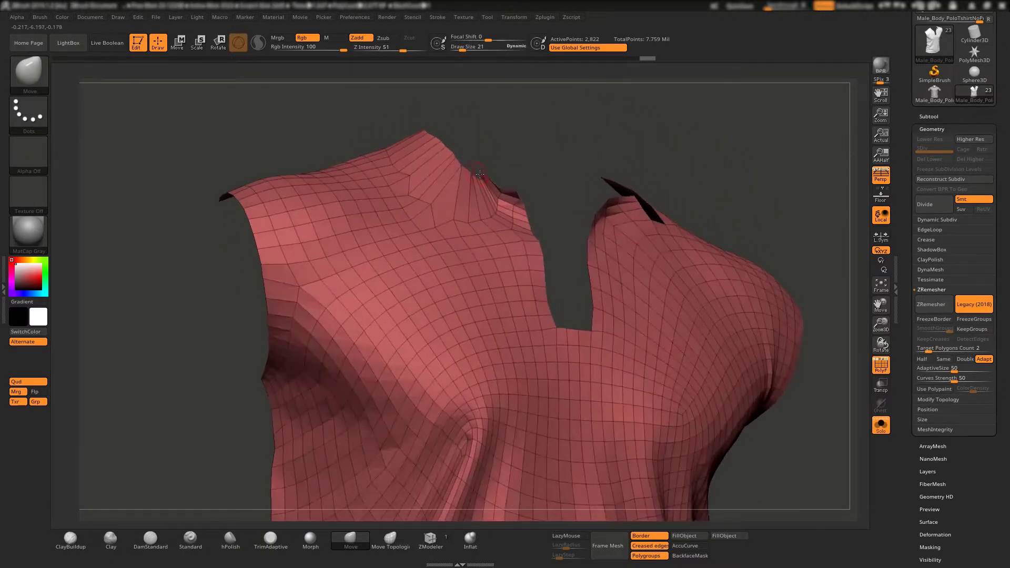
{"action": "key", "text": "ctrl+z"}
{"action": "key", "text": "space"}
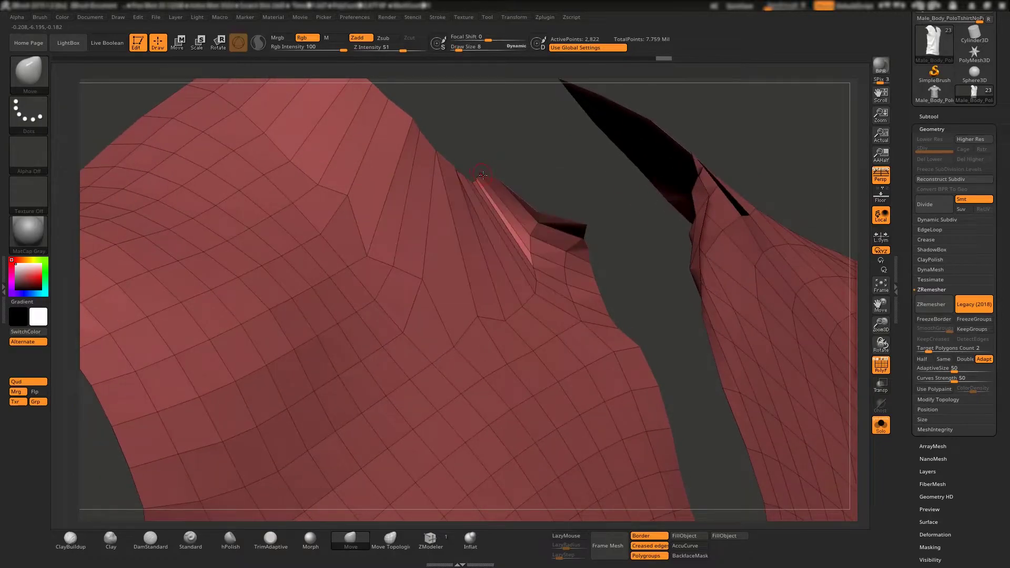
{"action": "key", "text": "ctrl+z"}
{"action": "key", "text": "ctrl+z"}
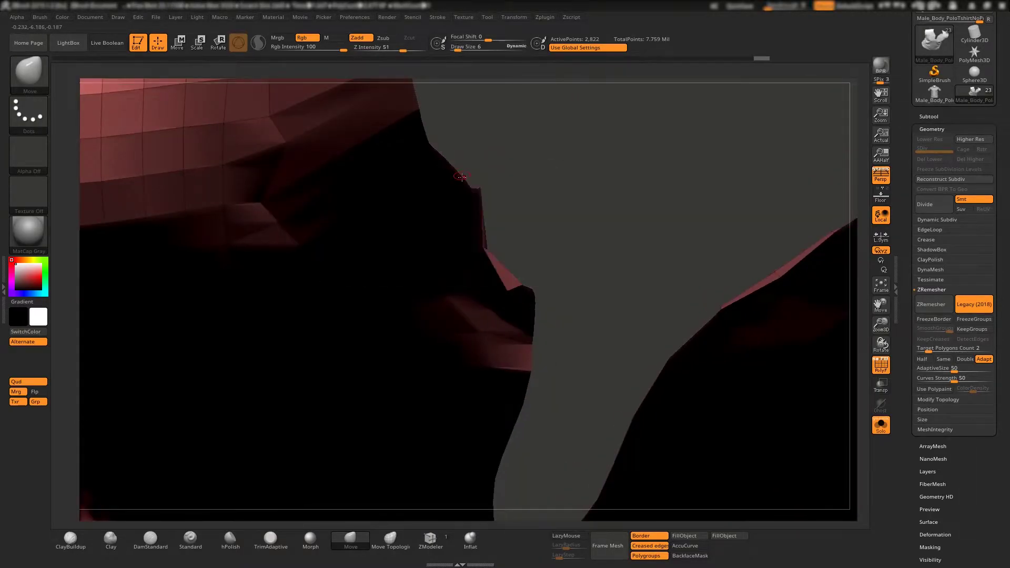
{"action": "key", "text": "ctrl+z"}
{"action": "key", "text": "ctrl+z"}
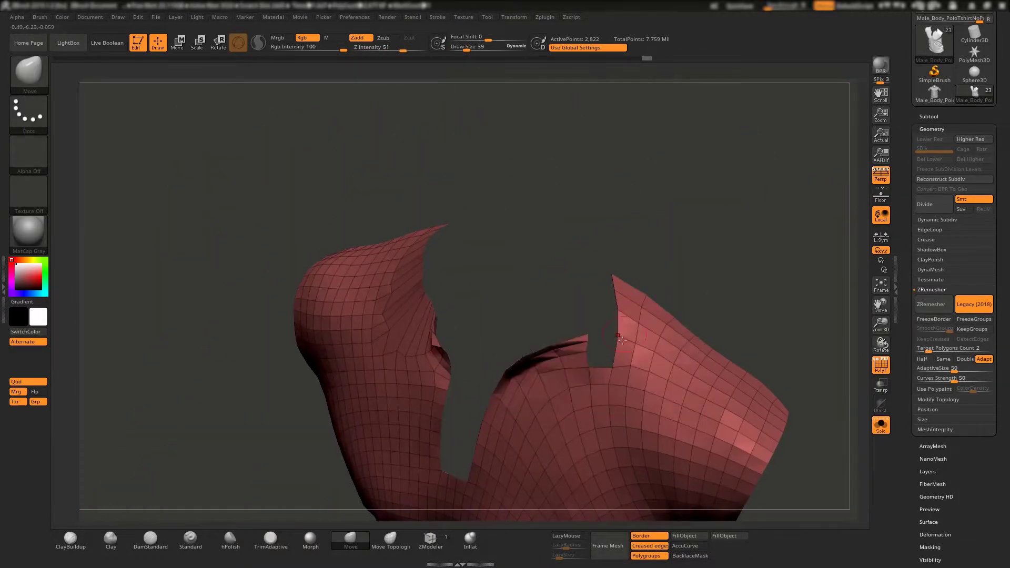
{"action": "key", "text": "ctrl+shift+z"}
{"action": "key", "text": "ctrl+shift+z"}
{"action": "key", "text": "ctrl+shift+z"}
{"action": "key", "text": "ctrl+shift+z"}
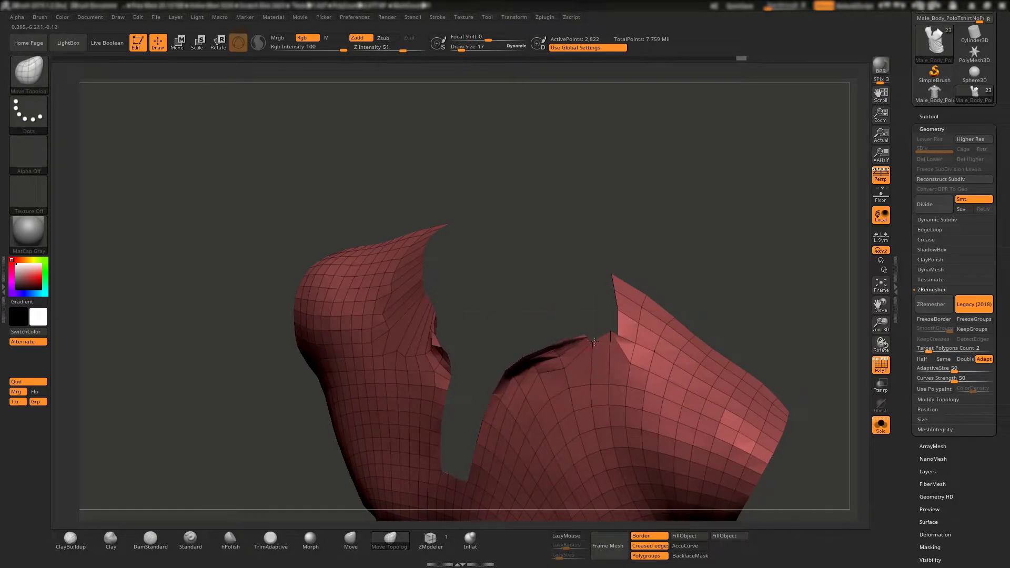
{"action": "key", "text": "ctrl+shift+z"}
{"action": "key", "text": "ctrl+shift+z"}
{"action": "key", "text": "ctrl+z"}
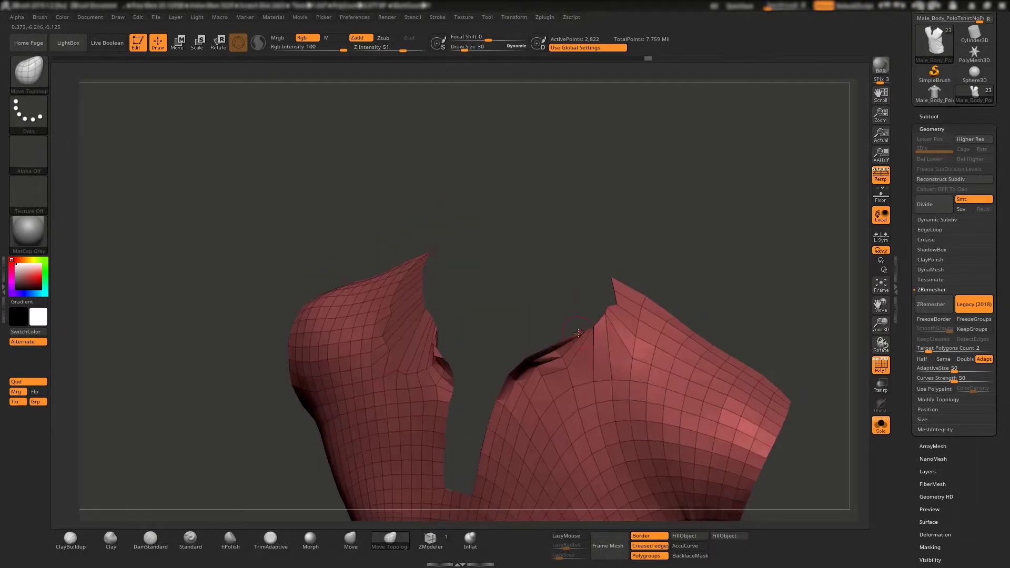
{"action": "key", "text": "ctrl+shift+z"}
{"action": "key", "text": "ctrl+shift+z"}
{"action": "key", "text": "ctrl+shift+z"}
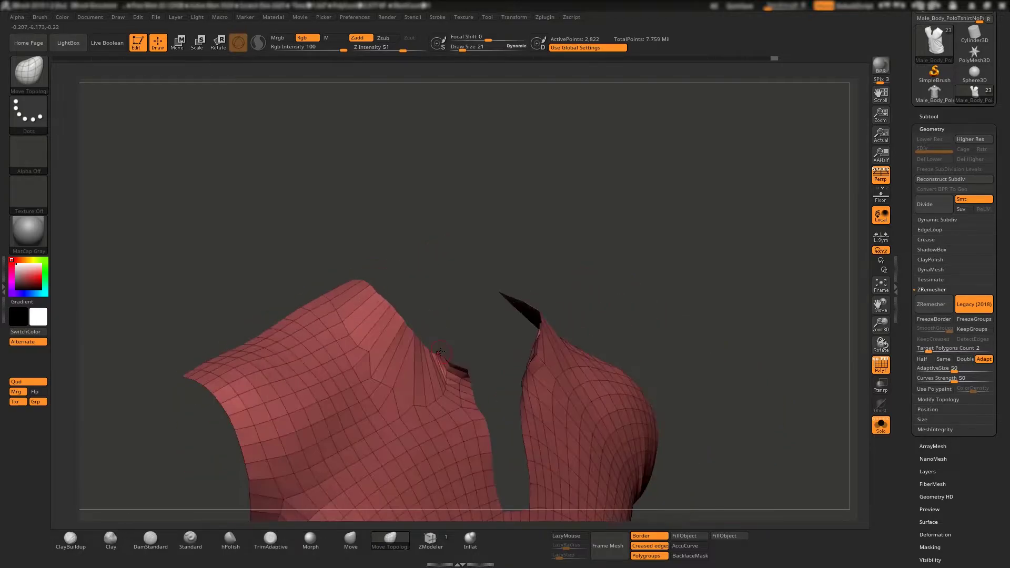
{"action": "key", "text": "ctrl+shift+z"}
{"action": "key", "text": "ctrl+z"}
{"action": "key", "text": "ctrl+z"}
{"action": "key", "text": "ctrl+z"}
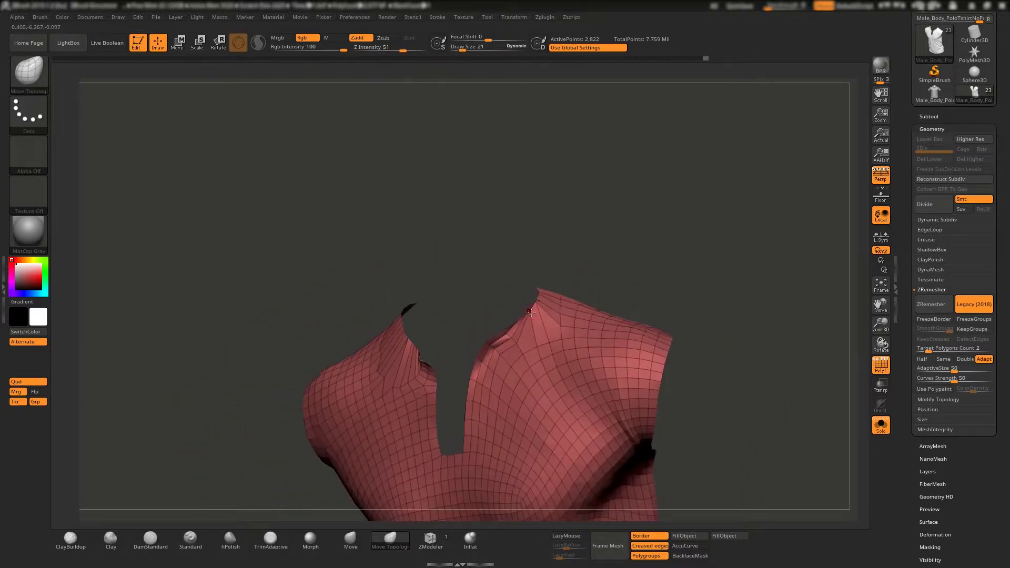
{"action": "key", "text": "ctrl+shift+z"}
Run ZRemesher several times while inspecting the collar, undoing the last attempt.
{"action": "left_click", "coordinate": [931, 305]}
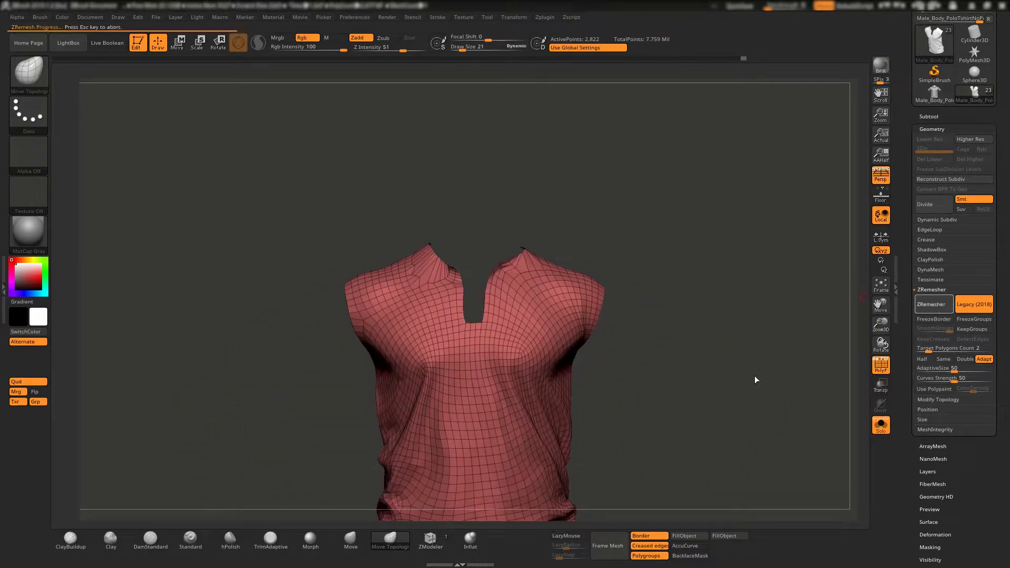
{"action": "mouse_move", "coordinate": [683, 378]}
{"action": "left_mouse_down"}
{"action": "mouse_move", "coordinate": [683, 332]}
{"action": "mouse_move", "coordinate": [426, 249]}
{"action": "left_mouse_up"}
{"action": "right_click_drag", "start_coordinate": [425, 249], "coordinate": [417, 240], "text": "ctrl"}
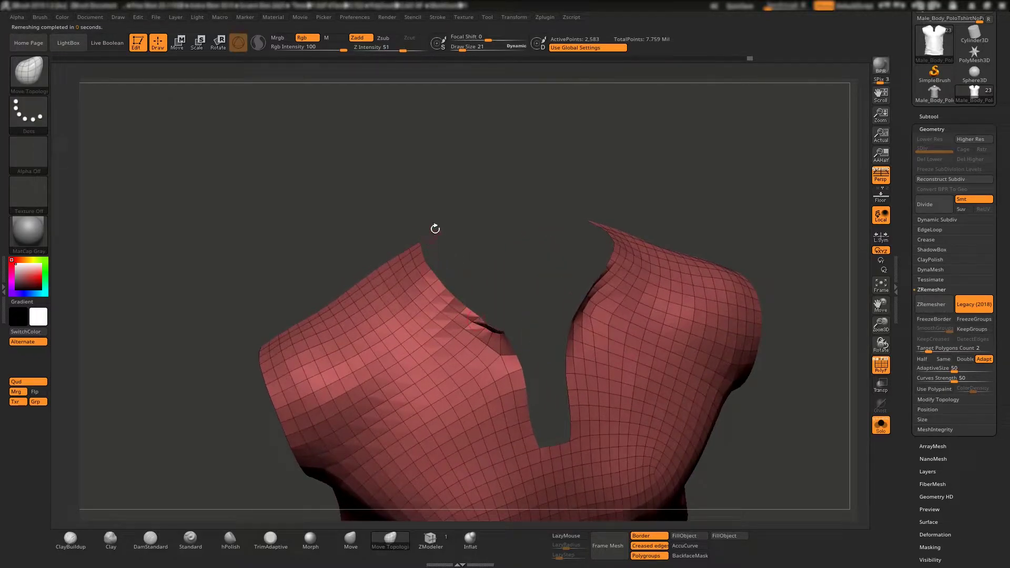
{"action": "left_click_drag", "start_coordinate": [436, 228], "coordinate": [503, 327]}
{"action": "left_click_drag", "start_coordinate": [549, 271], "coordinate": [513, 310]}
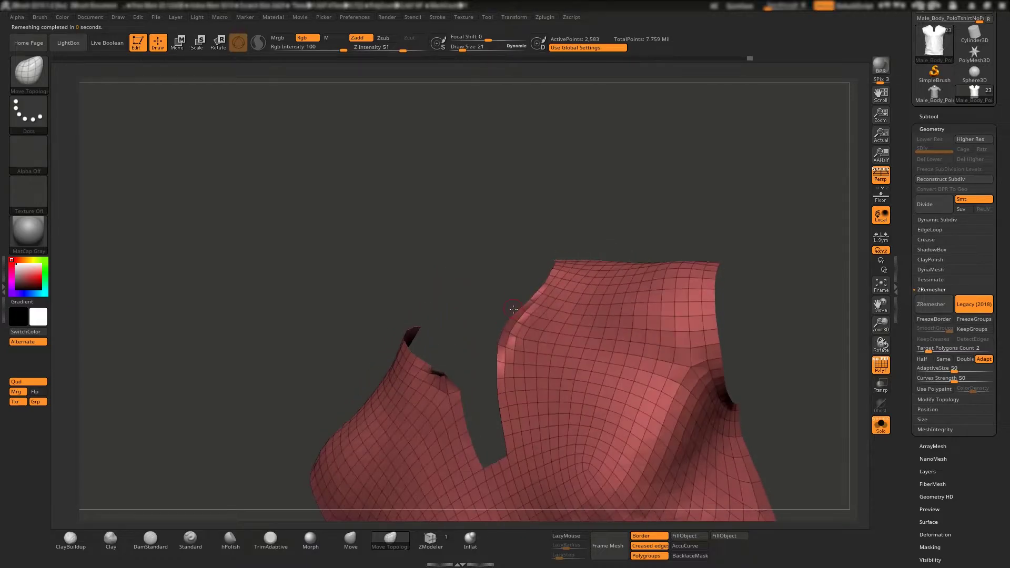
{"action": "left_click_drag", "start_coordinate": [481, 398], "coordinate": [514, 352]}
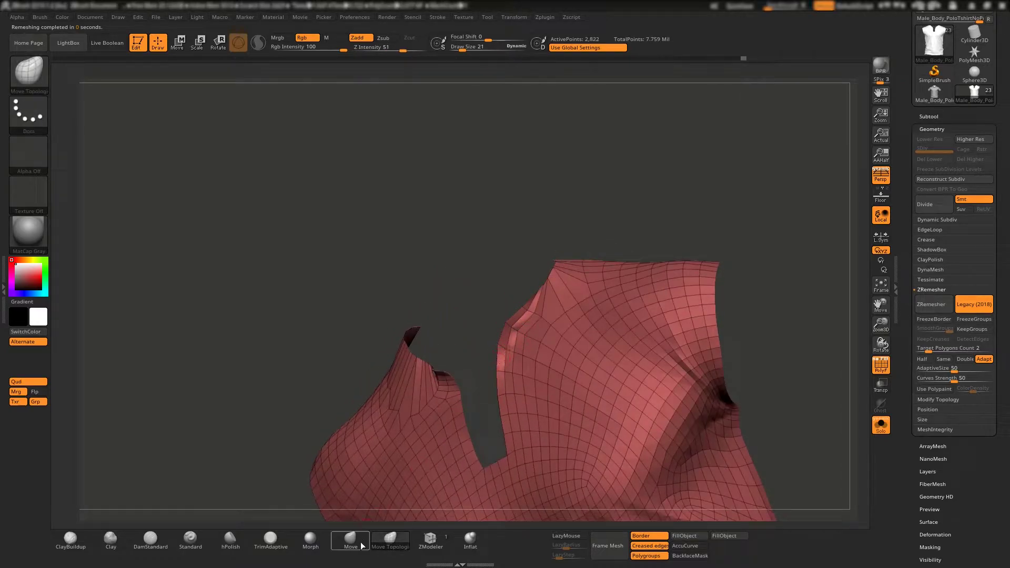
{"action": "left_click", "coordinate": [361, 544]}
{"action": "left_click", "coordinate": [932, 304]}
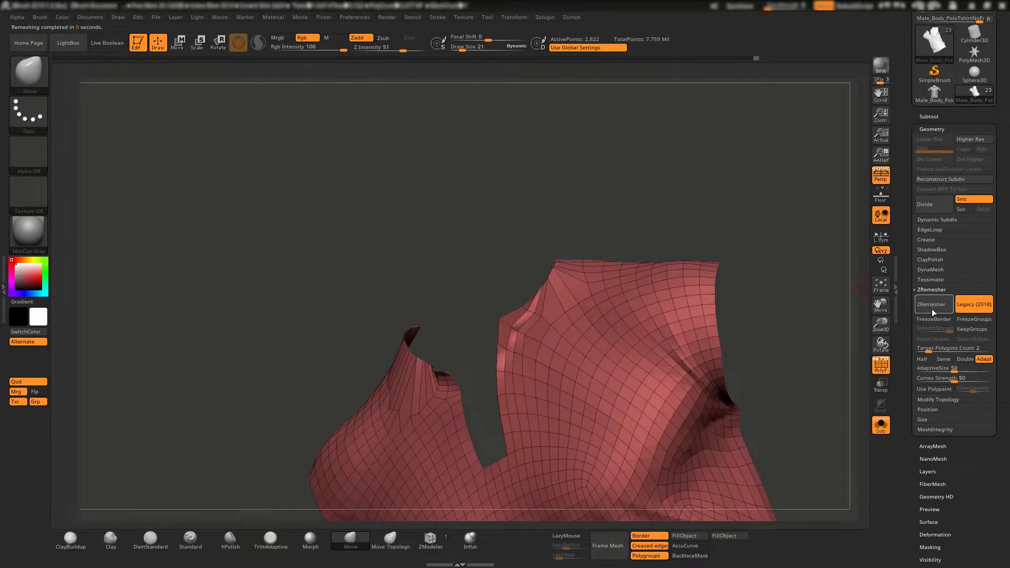
{"action": "right_click_drag", "start_coordinate": [568, 364], "coordinate": [450, 259]}
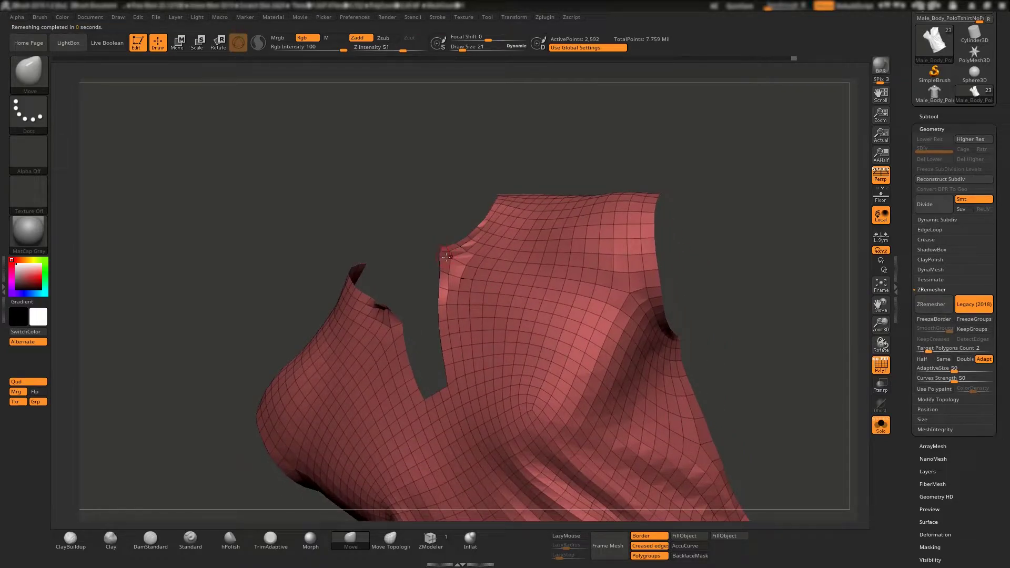
{"action": "mouse_move", "coordinate": [450, 291]}
{"action": "right_mouse_down"}
{"action": "mouse_move", "coordinate": [395, 296]}
{"action": "mouse_move", "coordinate": [379, 284]}
{"action": "right_mouse_up"}
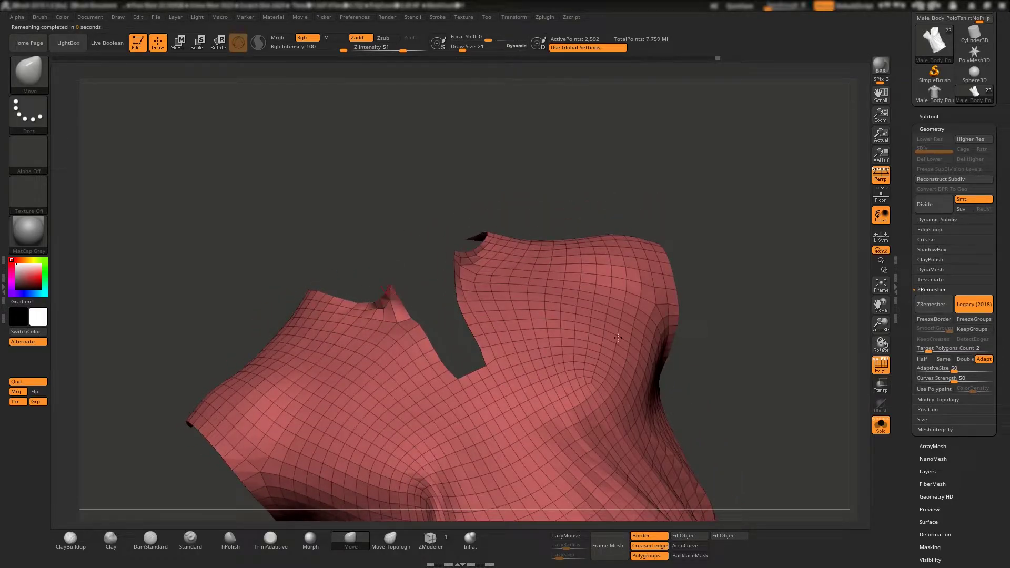
{"action": "left_click", "coordinate": [931, 304]}
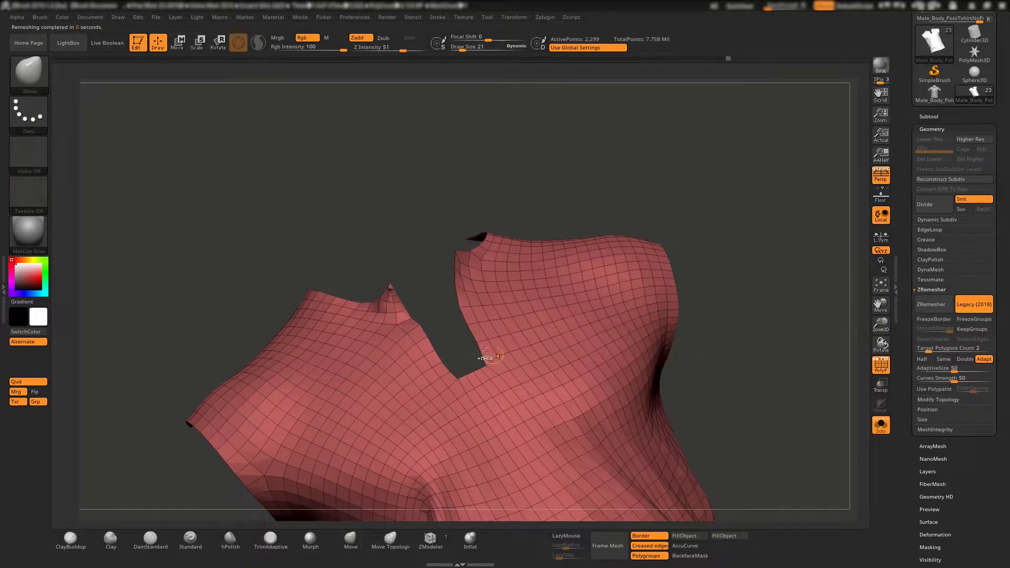
{"action": "key", "text": "ctrl+z"}
Smooth the collar notch with Move and rerun ZRemesher to about 2,179 points.
{"action": "right_click_drag", "start_coordinate": [484, 351], "coordinate": [406, 315]}
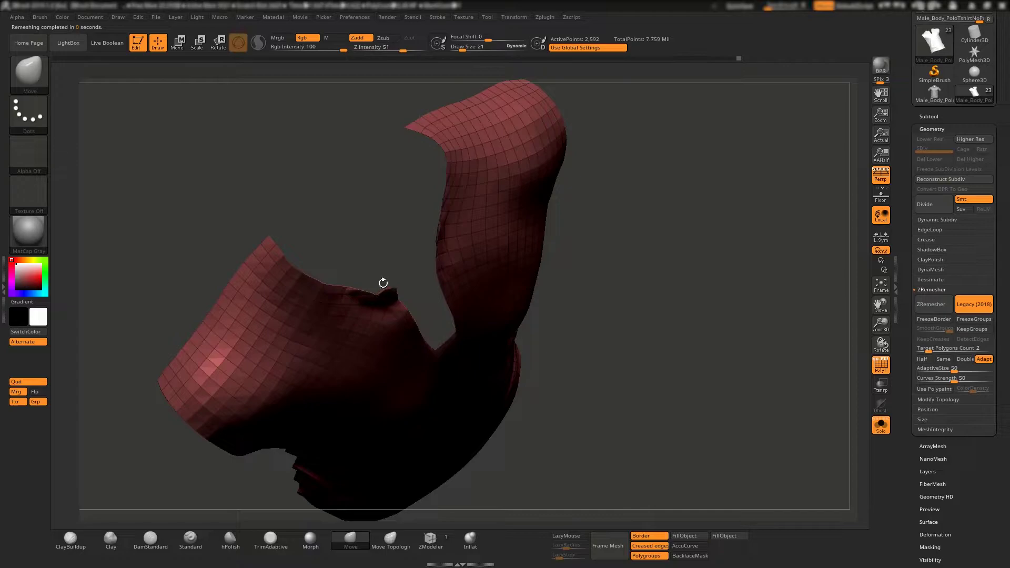
{"action": "right_click_drag", "start_coordinate": [375, 289], "coordinate": [387, 293]}
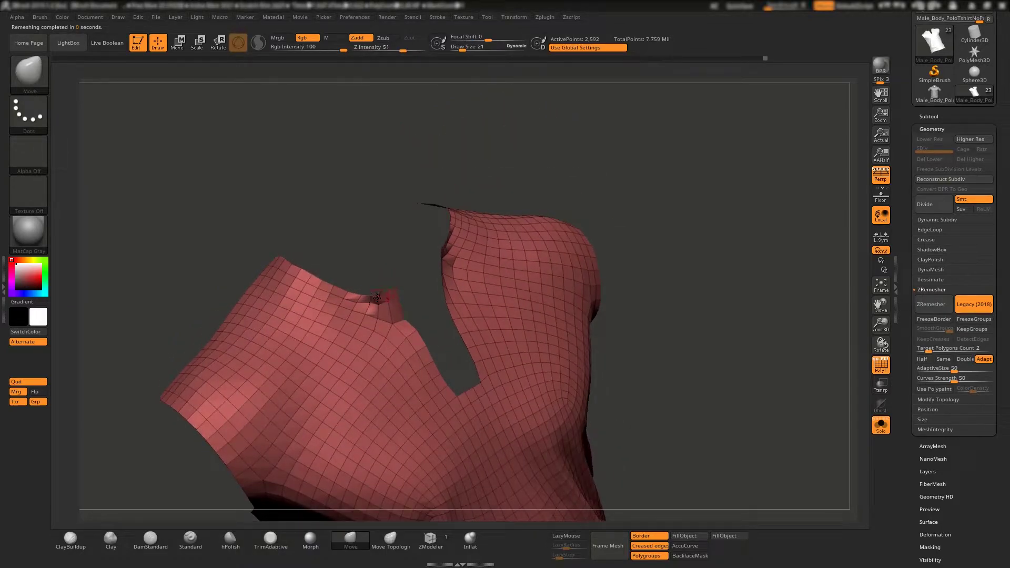
{"action": "left_click_drag", "start_coordinate": [372, 306], "coordinate": [377, 294]}
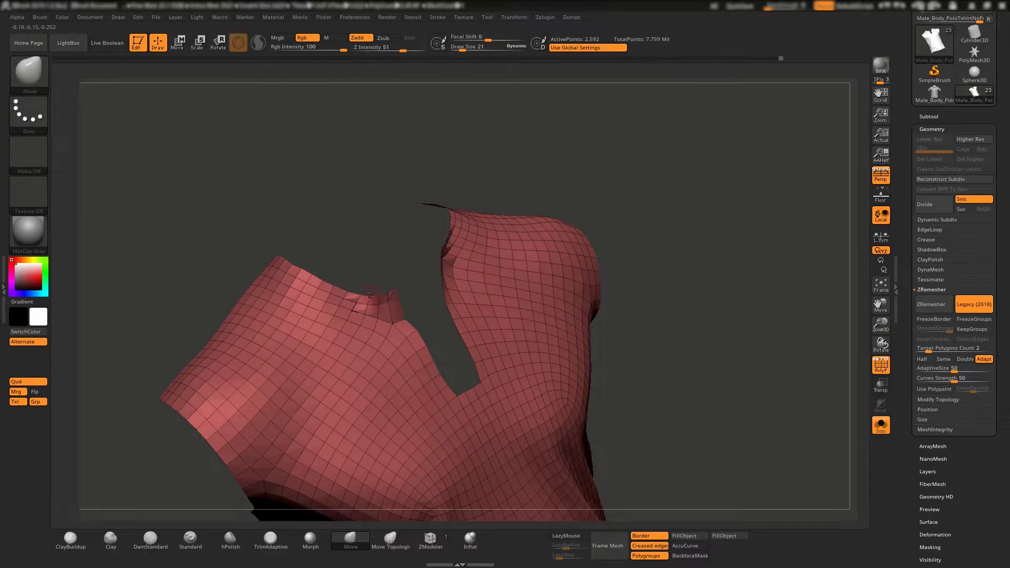
{"action": "right_click_drag", "start_coordinate": [389, 282], "coordinate": [375, 283]}
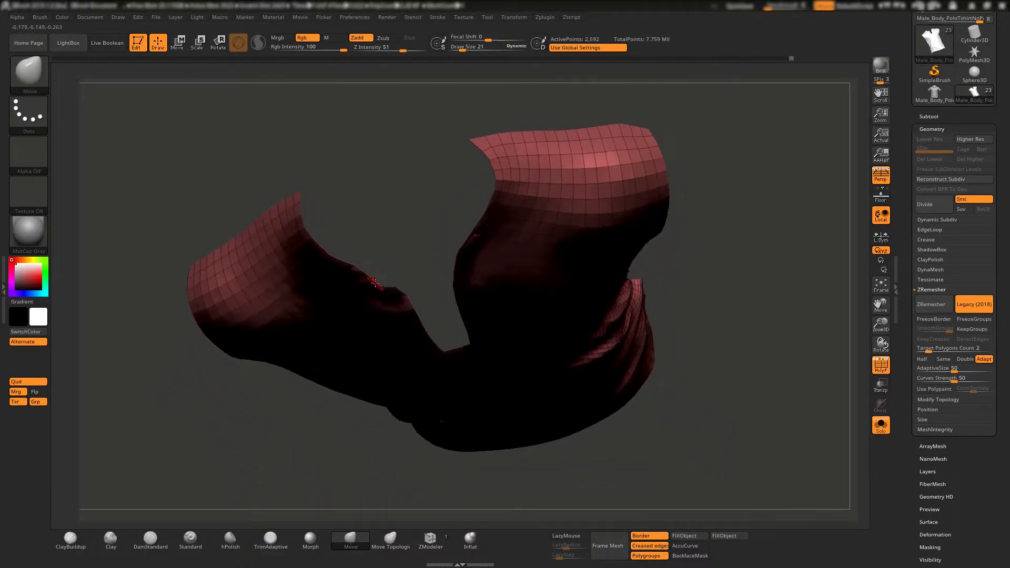
{"action": "right_click_drag", "start_coordinate": [416, 182], "coordinate": [459, 237]}
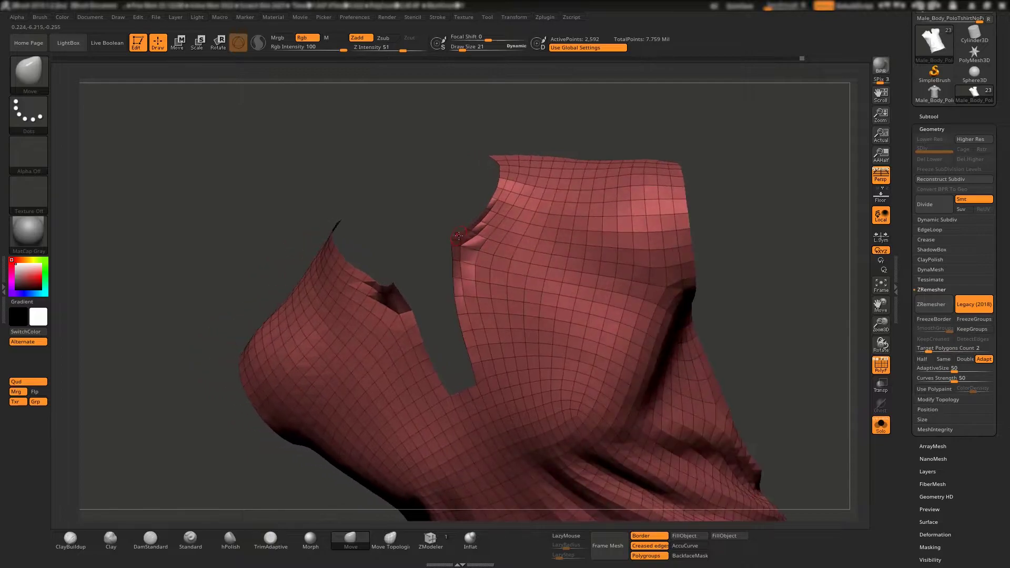
{"action": "left_click", "coordinate": [932, 304]}
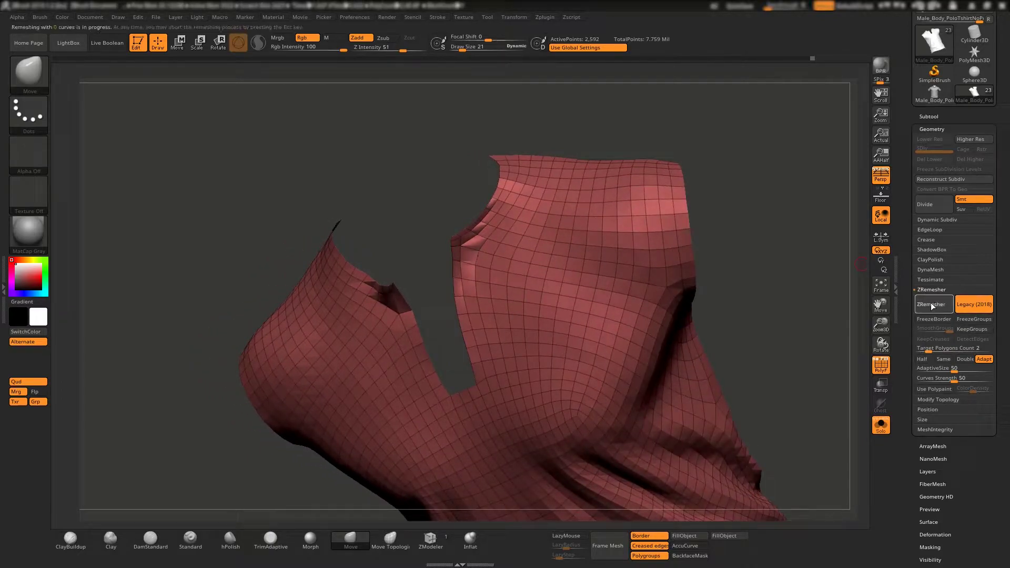
{"action": "right_click_drag", "start_coordinate": [672, 331], "coordinate": [493, 310]}
{"action": "left_click_drag", "start_coordinate": [418, 273], "coordinate": [395, 259]}
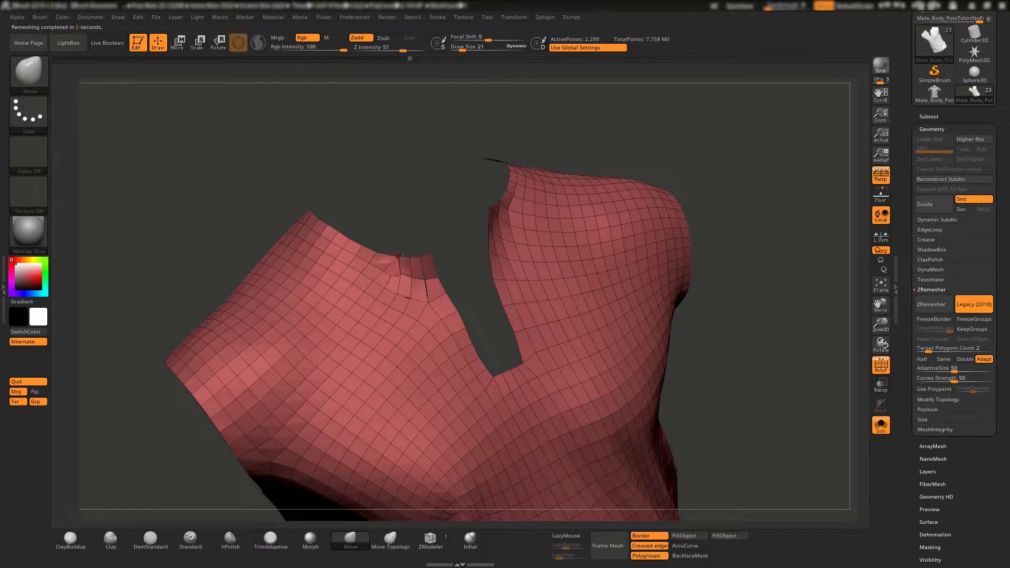
{"action": "left_click", "coordinate": [928, 311]}
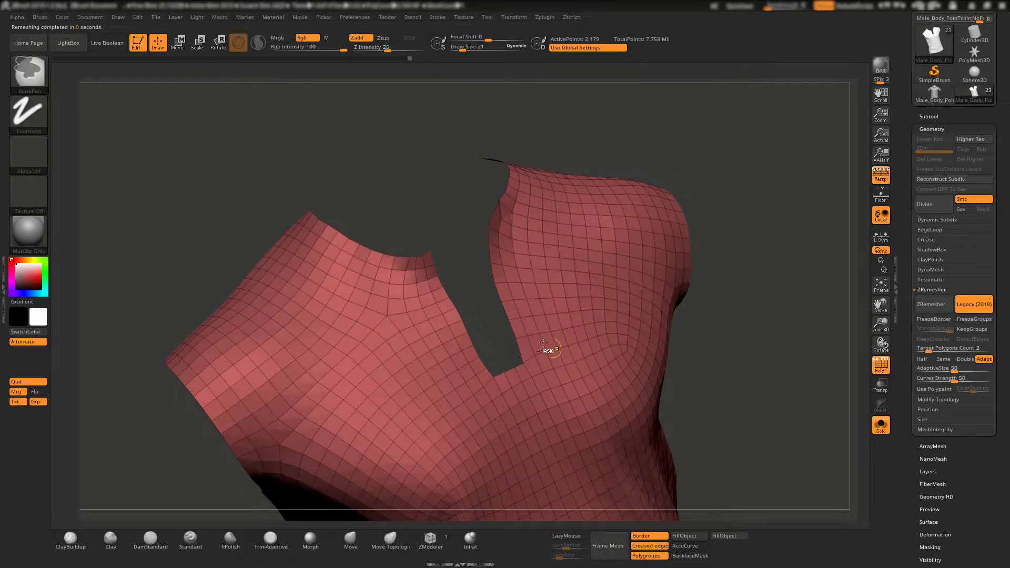
{"action": "mouse_move", "coordinate": [548, 349]}
{"action": "right_mouse_down", "text": "ctrl"}
{"action": "mouse_move", "coordinate": [511, 295]}
{"action": "mouse_move", "coordinate": [693, 286]}
{"action": "mouse_move", "coordinate": [672, 302]}
{"action": "mouse_move", "coordinate": [650, 295]}
{"action": "mouse_move", "coordinate": [710, 212]}
{"action": "right_mouse_up", "text": "ctrl"}
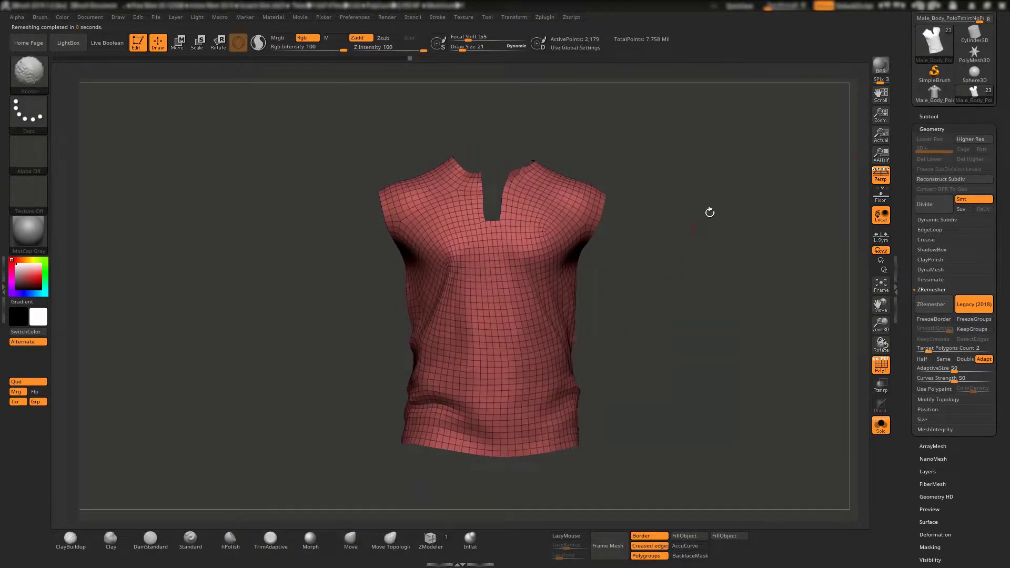
Toggle subtool visibility and Solo to compare the body base with the shirt subtools.
{"action": "left_click", "coordinate": [939, 118]}
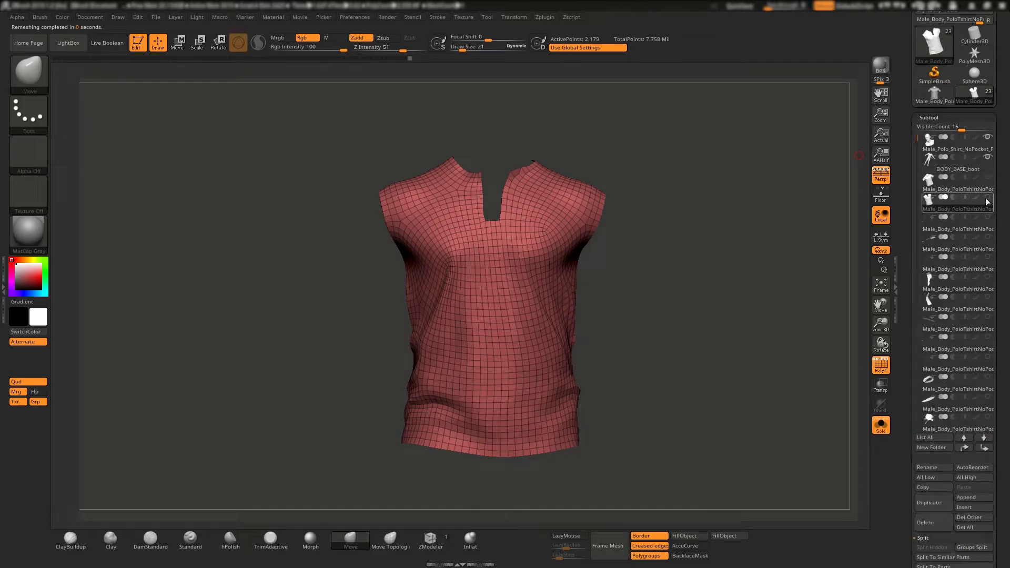
{"action": "left_click", "coordinate": [988, 177]}
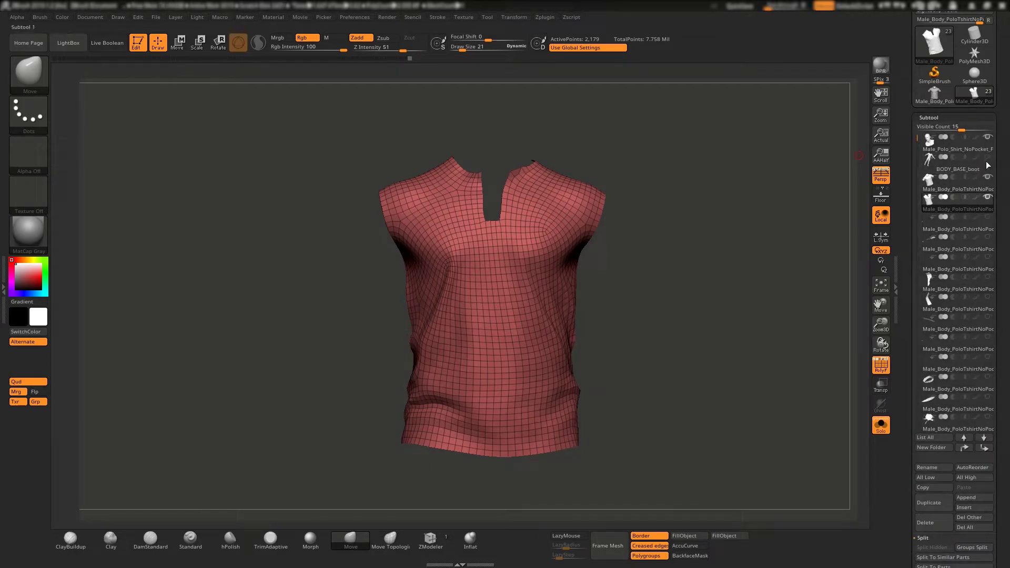
{"action": "left_click", "coordinate": [988, 157]}
{"action": "left_click", "coordinate": [887, 422]}
{"action": "left_click", "coordinate": [879, 365]}
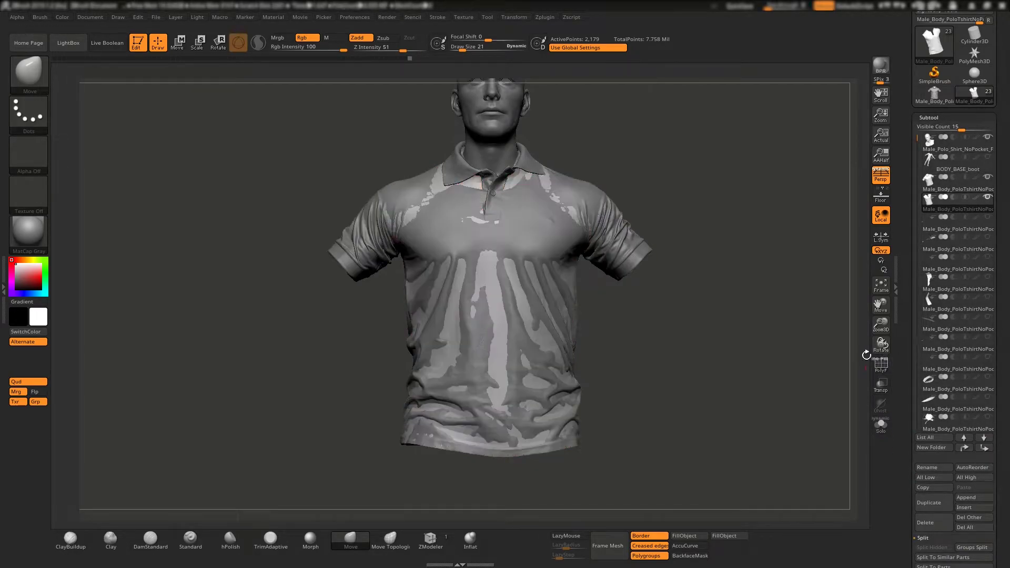
{"action": "left_click", "coordinate": [881, 425]}
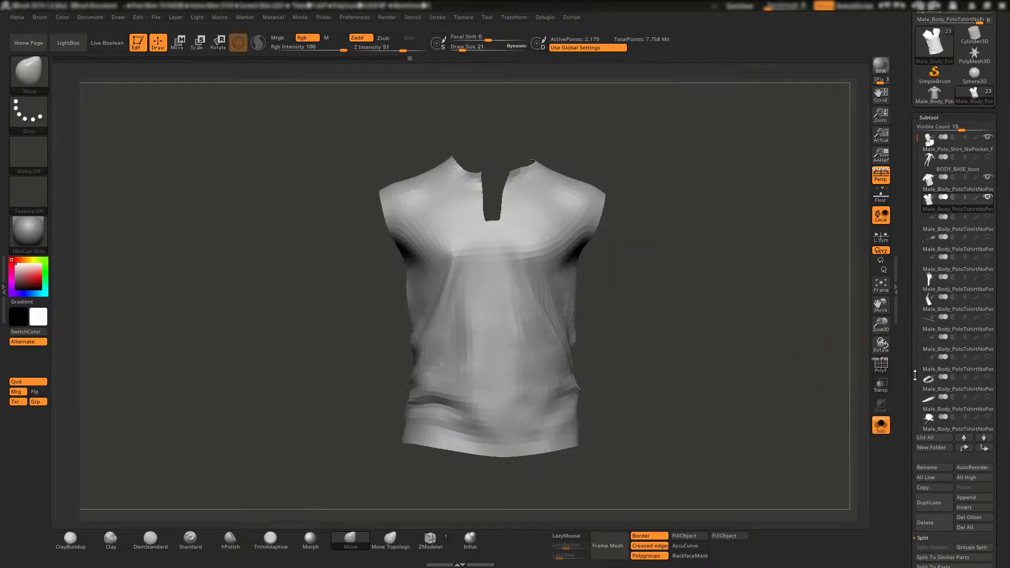
{"action": "left_click", "coordinate": [988, 138]}
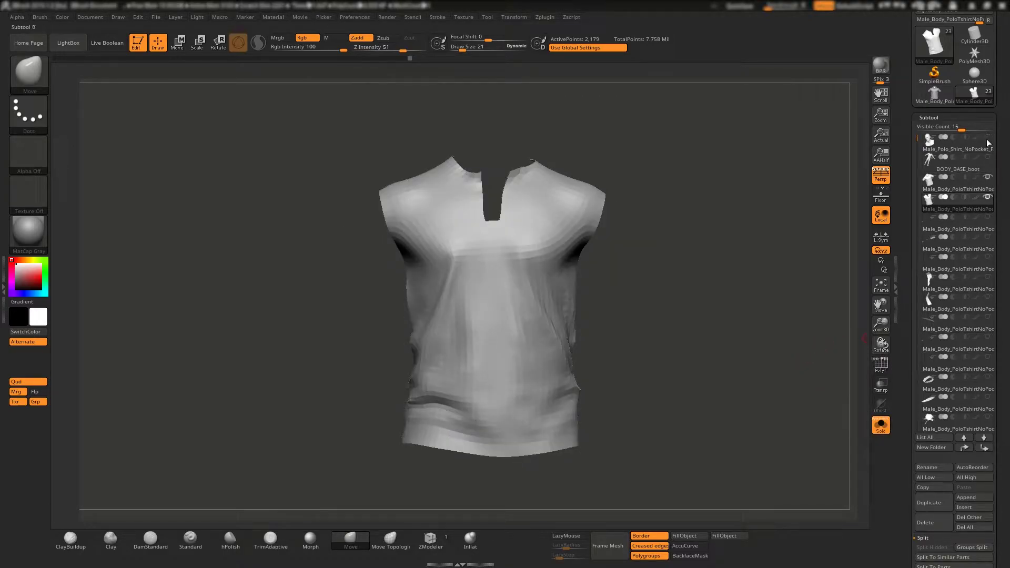
{"action": "left_click", "coordinate": [880, 436]}
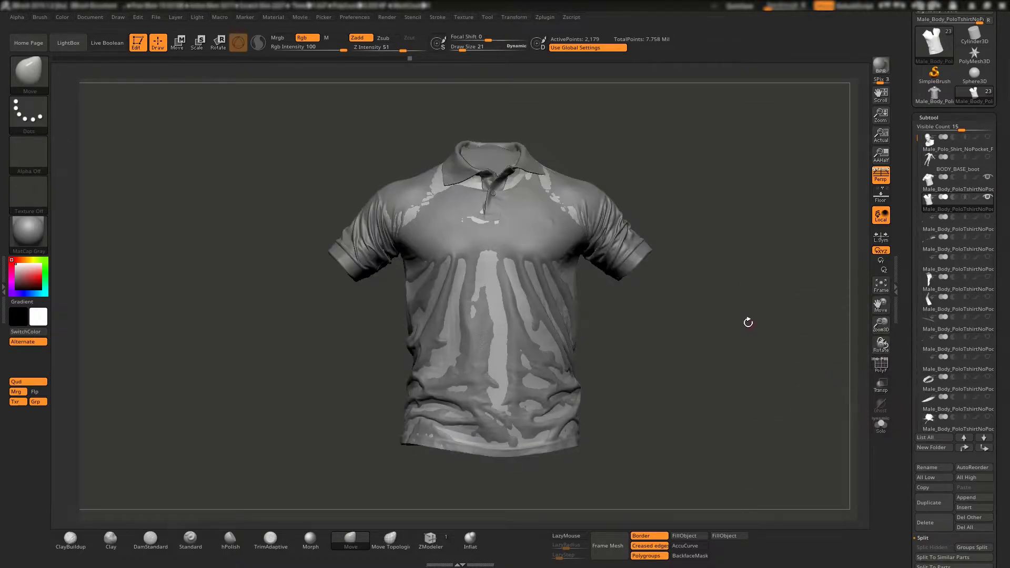
Compare layers around the collar with Transp/Ghost, then turn it off and solo the shirt.
{"action": "left_click", "coordinate": [882, 392]}
{"action": "left_click_drag", "start_coordinate": [802, 334], "coordinate": [654, 255]}
{"action": "mouse_move", "coordinate": [654, 255]}
{"action": "right_mouse_down", "text": "ctrl"}
{"action": "mouse_move", "coordinate": [548, 220]}
{"action": "mouse_move", "coordinate": [526, 319]}
{"action": "right_mouse_up", "text": "ctrl"}
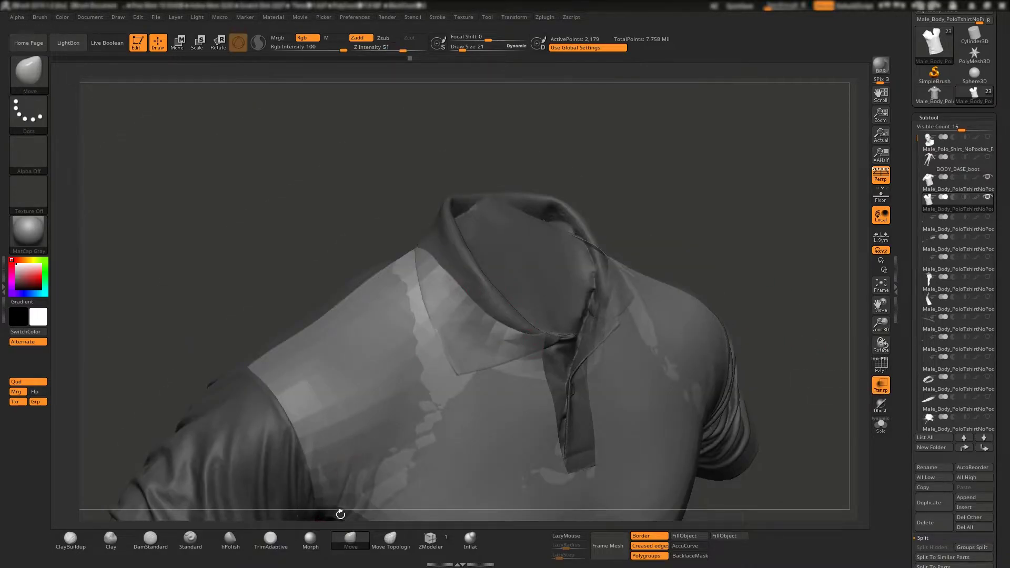
{"action": "right_click_drag", "start_coordinate": [458, 257], "coordinate": [460, 272]}
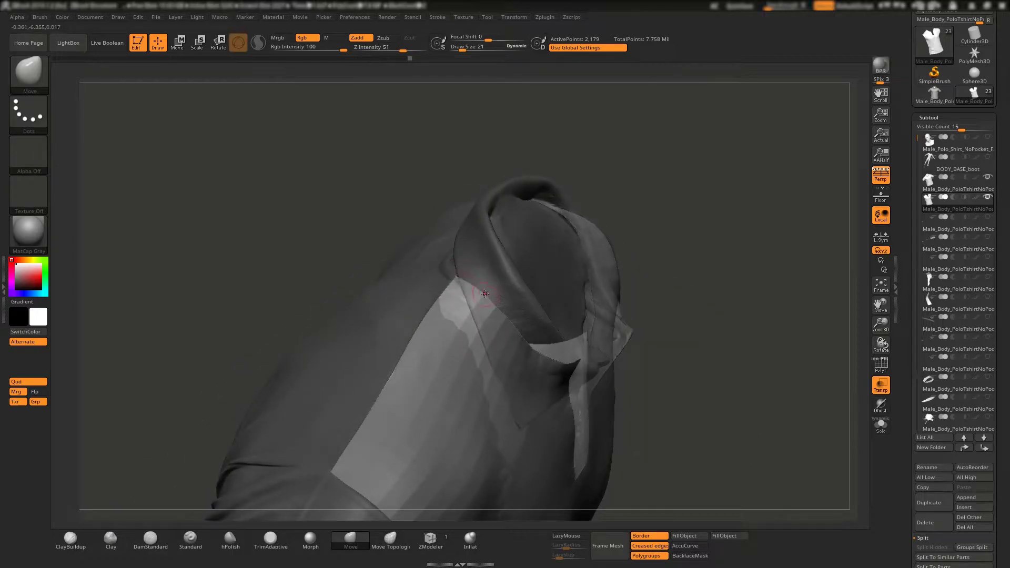
{"action": "key", "text": "bracketright"}
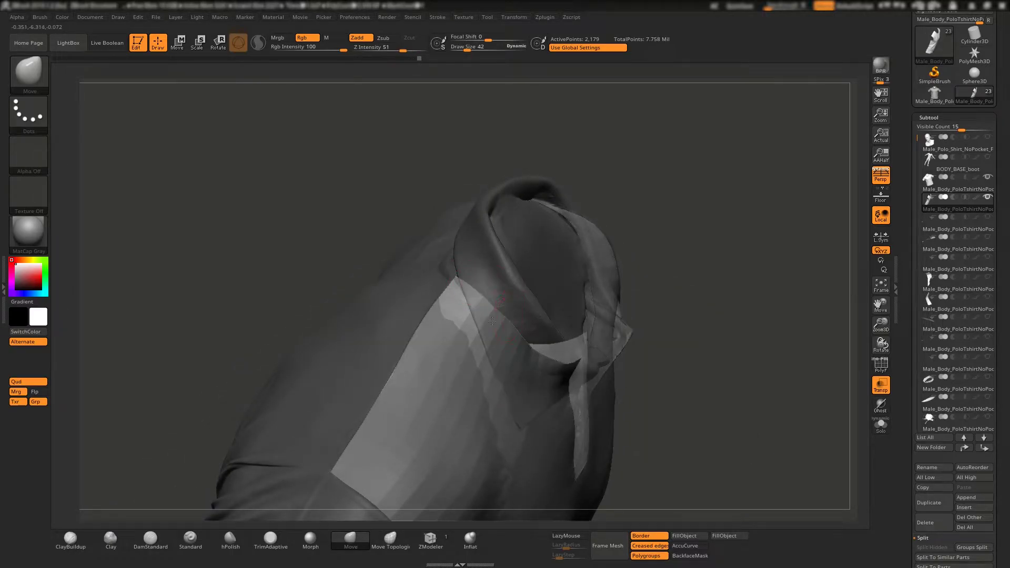
{"action": "mouse_move", "coordinate": [492, 321]}
{"action": "right_mouse_down"}
{"action": "mouse_move", "coordinate": [600, 330]}
{"action": "mouse_move", "coordinate": [555, 329]}
{"action": "right_mouse_up"}
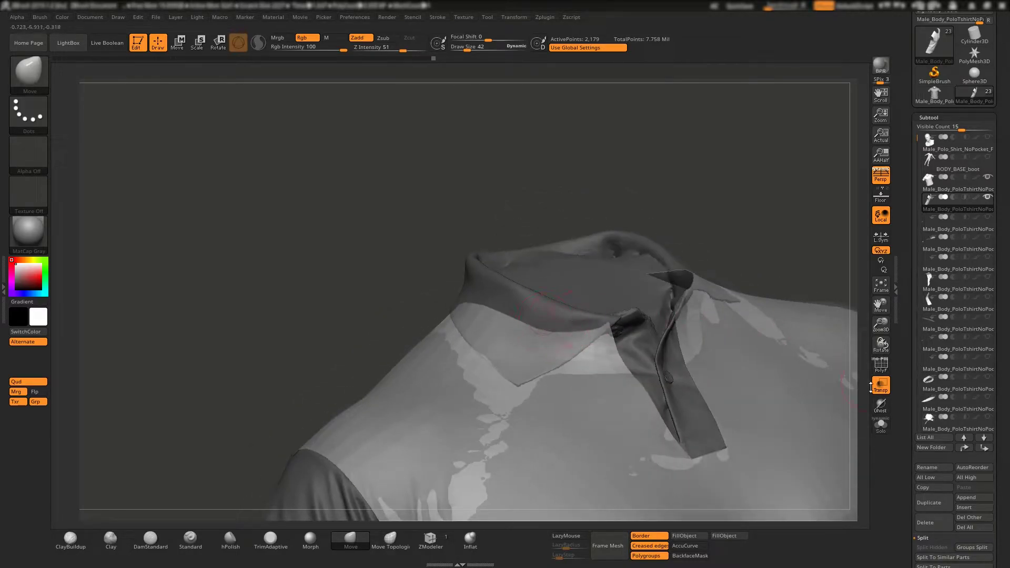
{"action": "left_click", "coordinate": [881, 405]}
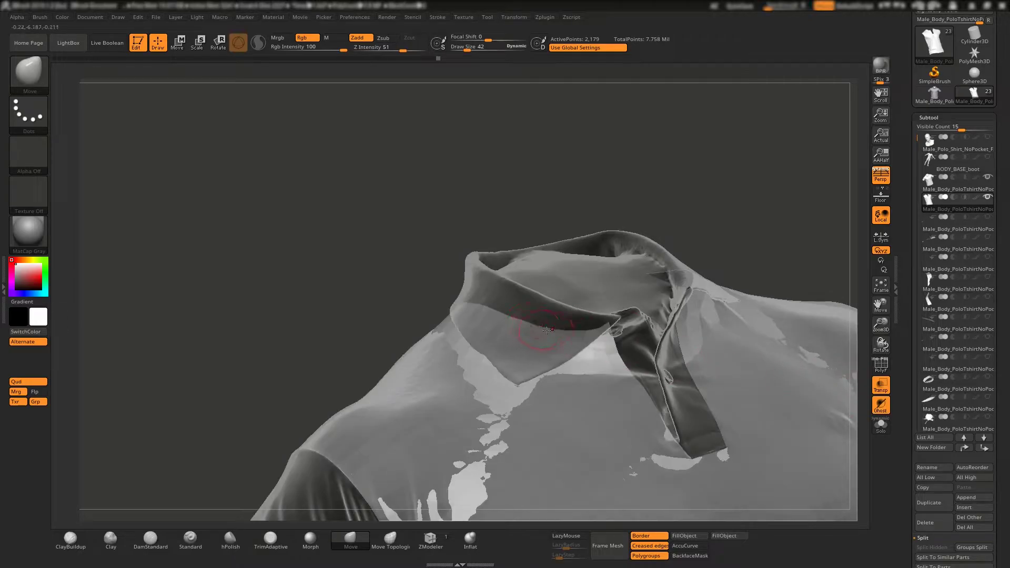
{"action": "mouse_move", "coordinate": [547, 330]}
{"action": "right_mouse_down"}
{"action": "mouse_move", "coordinate": [537, 305]}
{"action": "mouse_move", "coordinate": [582, 302]}
{"action": "mouse_move", "coordinate": [557, 294]}
{"action": "mouse_move", "coordinate": [579, 293]}
{"action": "mouse_move", "coordinate": [600, 337]}
{"action": "right_mouse_up"}
{"action": "left_click", "coordinate": [881, 385]}
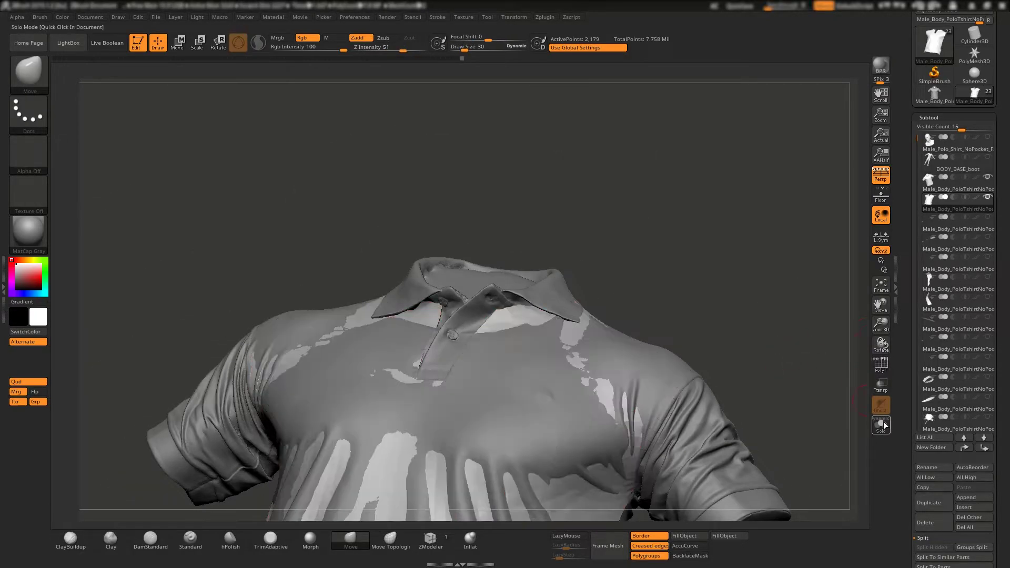
{"action": "left_click", "coordinate": [882, 424]}
{"action": "mouse_move", "coordinate": [542, 295]}
{"action": "right_mouse_down", "text": "ctrl"}
{"action": "mouse_move", "coordinate": [625, 274]}
{"action": "mouse_move", "coordinate": [475, 300]}
{"action": "mouse_move", "coordinate": [554, 293]}
{"action": "mouse_move", "coordinate": [519, 311]}
{"action": "mouse_move", "coordinate": [641, 380]}
{"action": "mouse_move", "coordinate": [612, 394]}
{"action": "mouse_move", "coordinate": [621, 400]}
{"action": "right_mouse_up", "text": "ctrl"}
Frame the shirt's lower half with PolyF wireframe on and Solo enabled.
{"action": "key", "text": "f"}
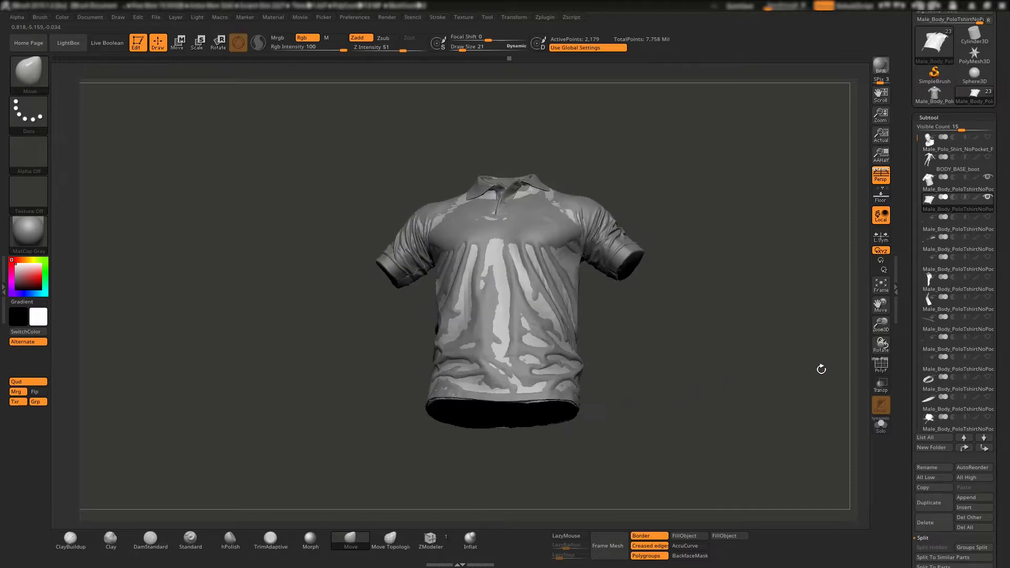
{"action": "left_click", "coordinate": [881, 364]}
{"action": "right_click_drag", "start_coordinate": [490, 326], "coordinate": [476, 396], "text": "ctrl"}
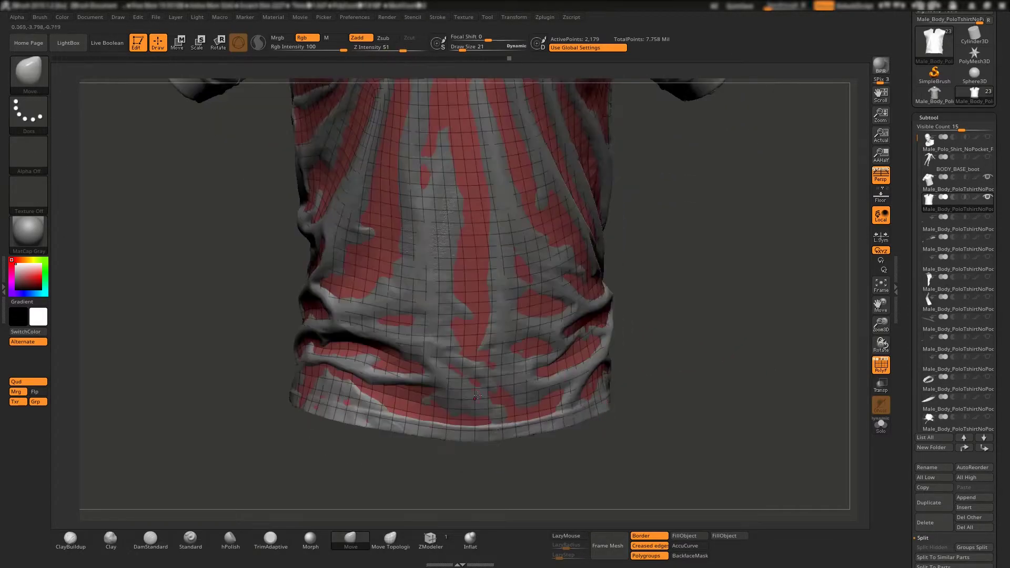
{"action": "left_click", "coordinate": [880, 424]}
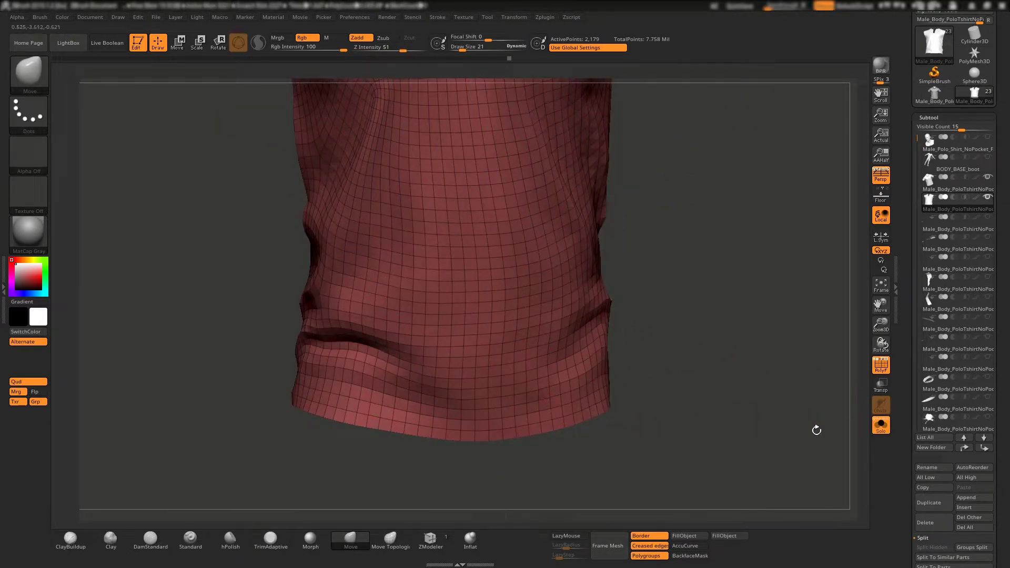
{"action": "key", "text": "ctrl+shift+s"}
{"action": "right_click_drag", "start_coordinate": [574, 448], "coordinate": [570, 412], "text": "ctrl"}
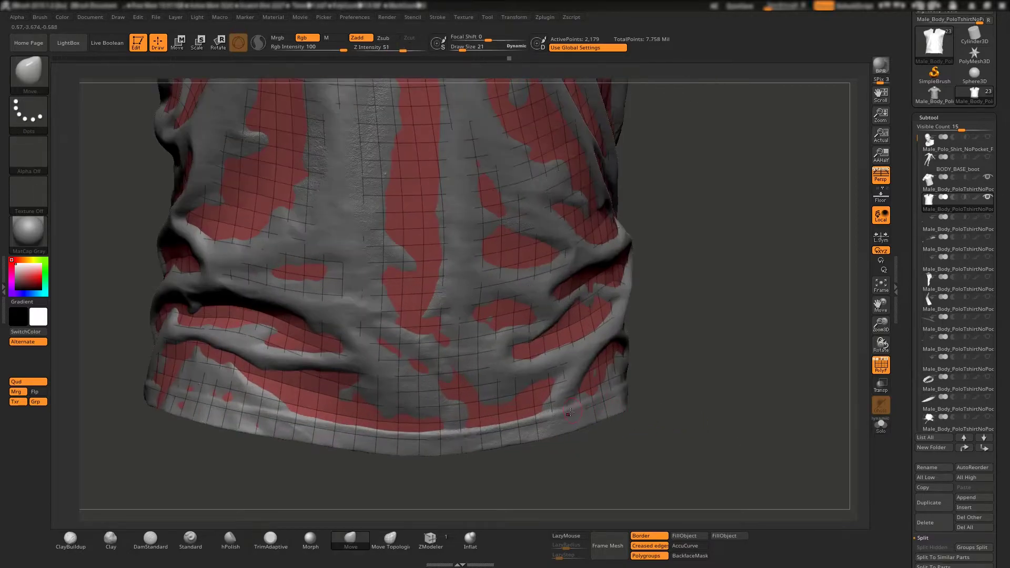
{"action": "left_click", "coordinate": [881, 424]}
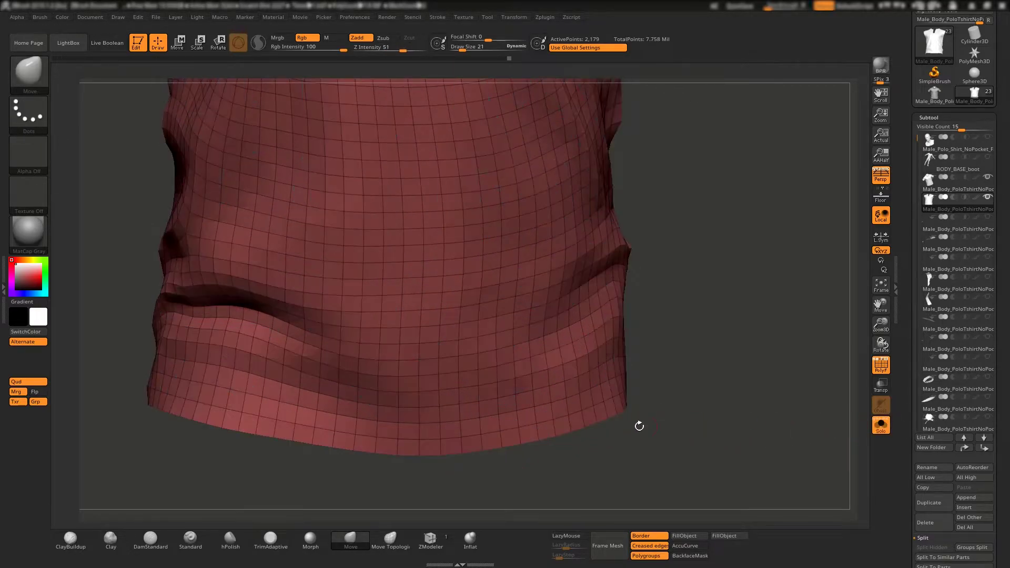
Lasso-isolate the bottom hem row, group it with Ctrl+W, and invert visibility around it.
{"action": "left_click_drag", "start_coordinate": [564, 425], "coordinate": [719, 413], "text": "ctrl+shift"}
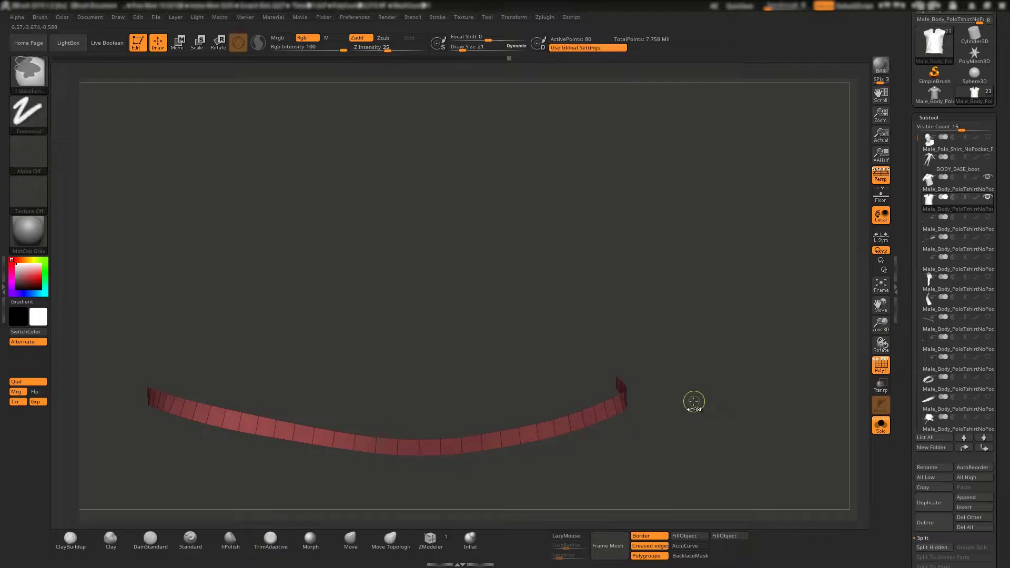
{"action": "key", "text": "ctrl+w"}
{"action": "left_click", "coordinate": [687, 399], "text": "ctrl+shift"}
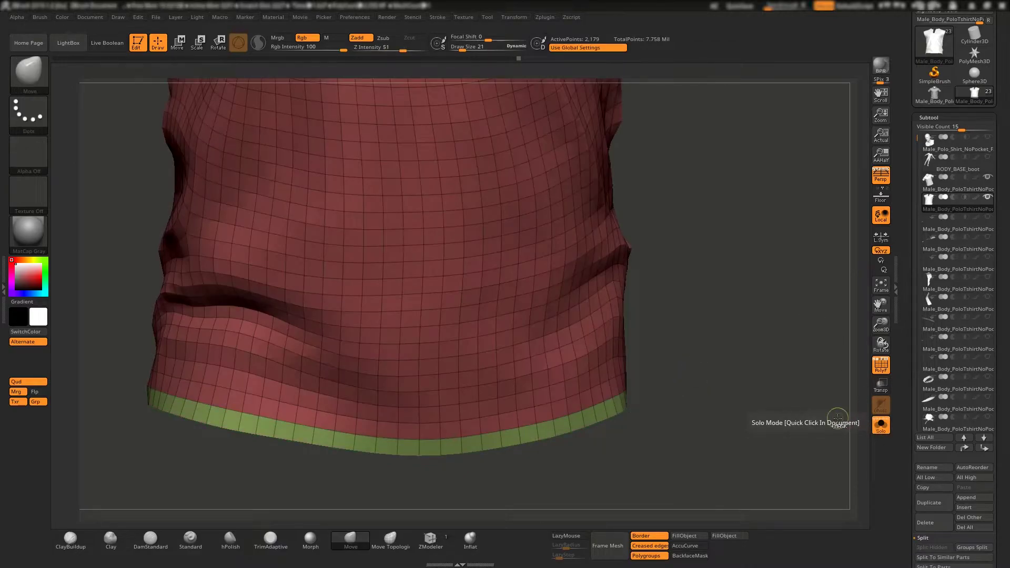
{"action": "left_click", "coordinate": [623, 395], "text": "ctrl+shift"}
{"action": "left_click", "coordinate": [767, 416], "text": "ctrl+shift"}
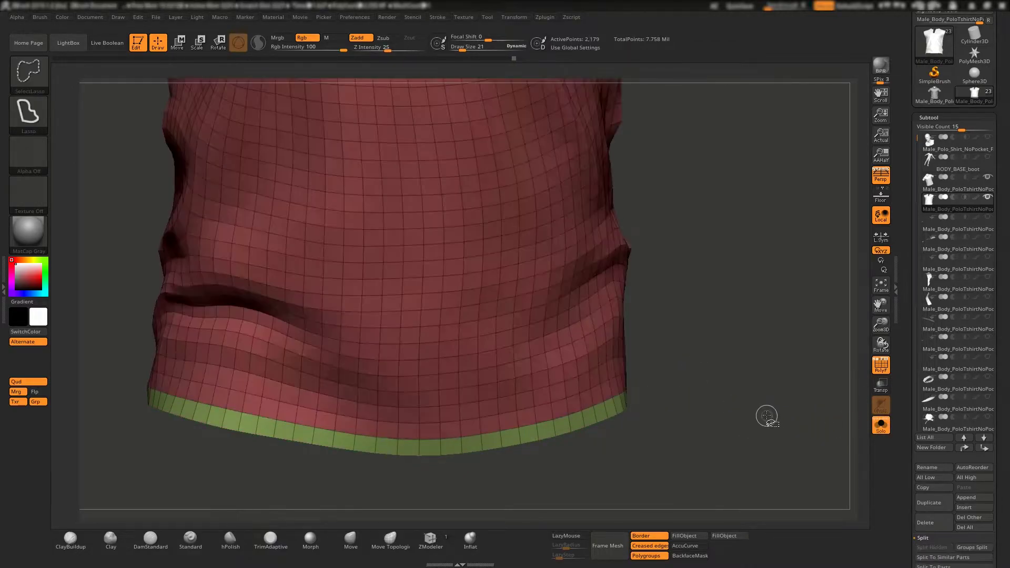
{"action": "left_click", "coordinate": [722, 397], "text": "ctrl+shift"}
{"action": "left_click", "coordinate": [758, 416], "text": "ctrl+shift"}
Fit the hem strip to the high-poly shirt's bottom edge with the Move brush.
{"action": "key", "text": "b"}
{"action": "key", "text": "m"}
{"action": "key", "text": "v"}
{"action": "left_click", "coordinate": [879, 429]}
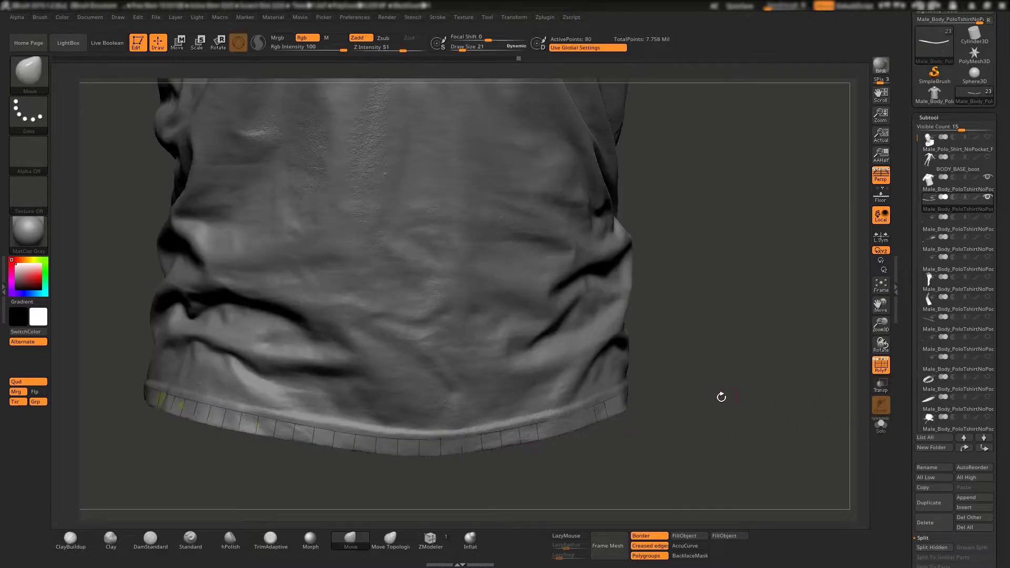
{"action": "key", "text": "b"}
{"action": "key", "text": "space"}
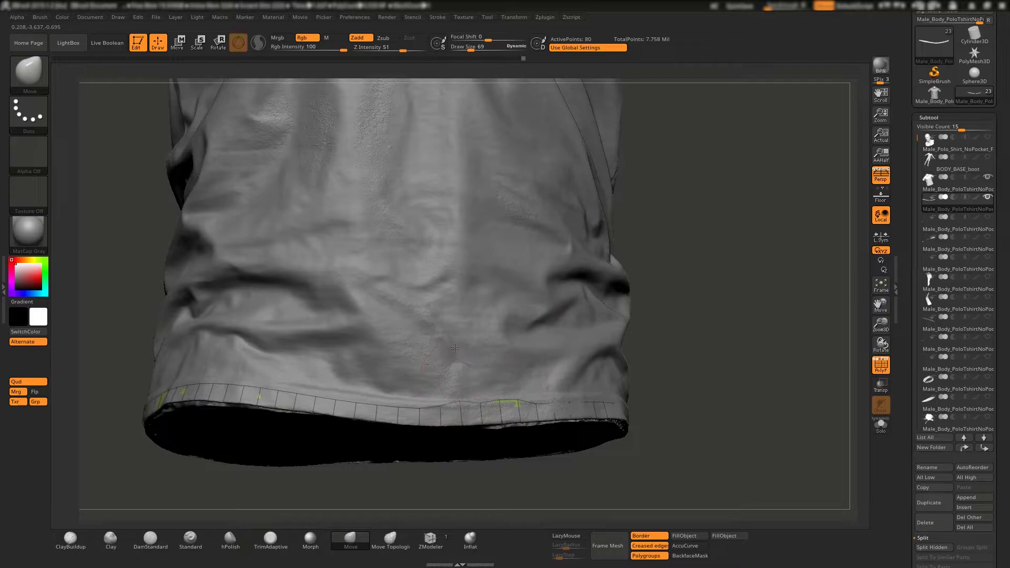
{"action": "key", "text": "space"}
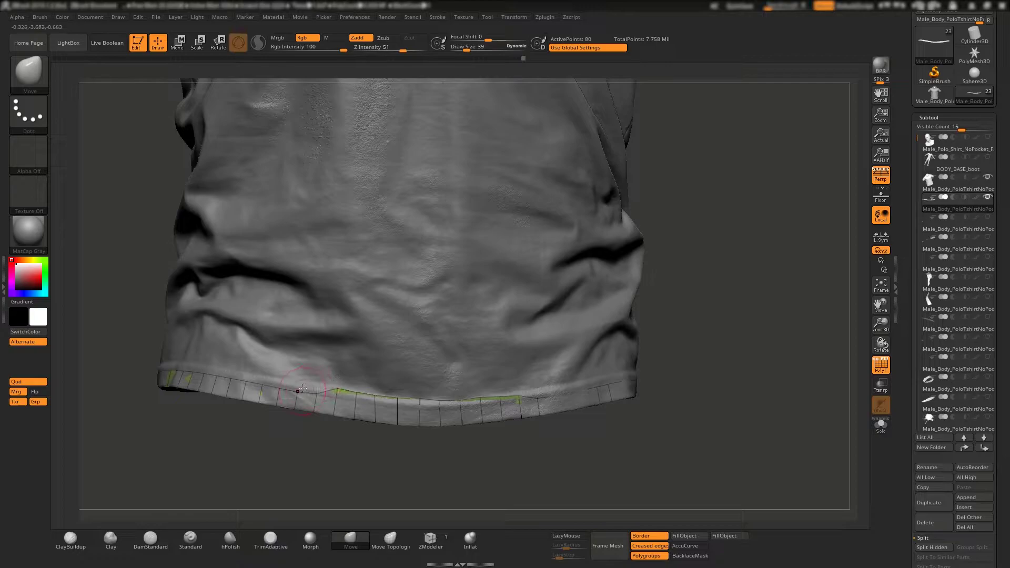
{"action": "mouse_move", "coordinate": [309, 366]}
{"action": "right_mouse_down"}
{"action": "mouse_move", "coordinate": [573, 316]}
{"action": "mouse_move", "coordinate": [363, 313]}
{"action": "mouse_move", "coordinate": [780, 327]}
{"action": "mouse_move", "coordinate": [659, 312]}
{"action": "mouse_move", "coordinate": [719, 314]}
{"action": "right_mouse_up"}
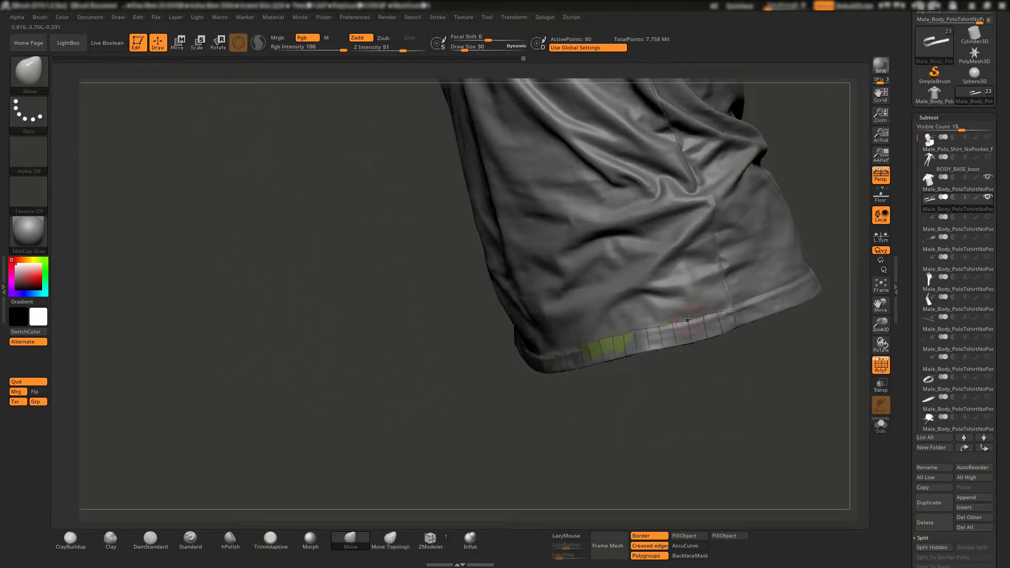
{"action": "right_click_drag", "start_coordinate": [659, 326], "coordinate": [555, 356]}
{"action": "mouse_move", "coordinate": [527, 394]}
{"action": "right_mouse_down"}
{"action": "mouse_move", "coordinate": [640, 322]}
{"action": "mouse_move", "coordinate": [847, 395]}
{"action": "right_mouse_up"}
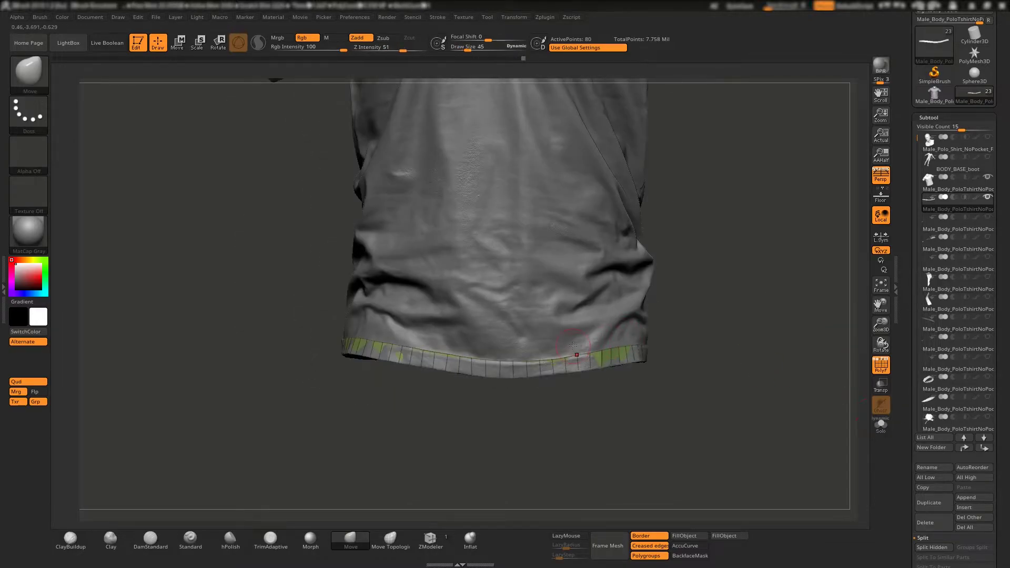
Reselect the low-poly shirt subtool and zoom out to view it whole.
{"action": "left_click", "coordinate": [793, 354], "text": "ctrl"}
{"action": "left_click", "coordinate": [733, 346], "text": "ctrl"}
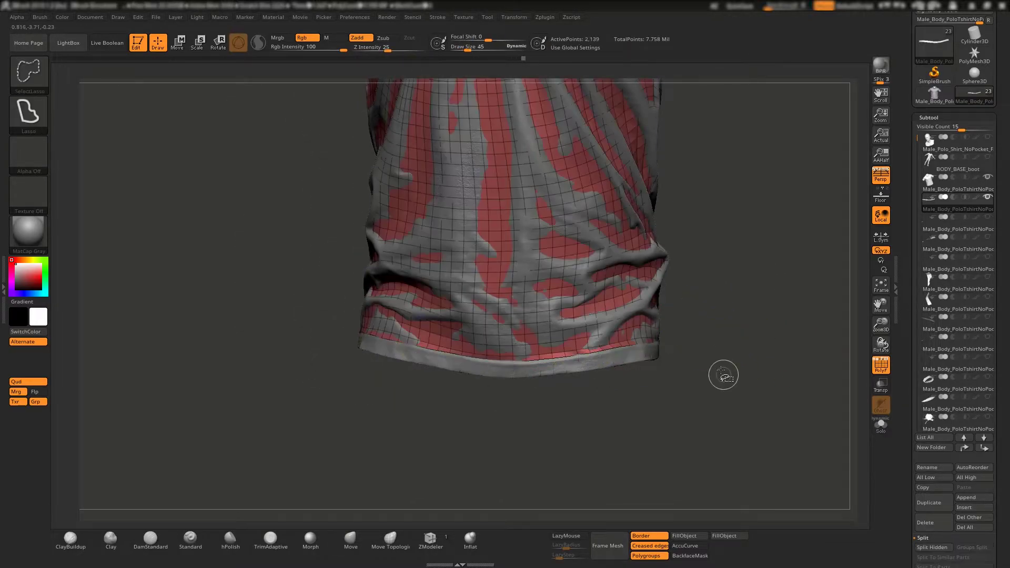
{"action": "right_click_drag", "start_coordinate": [723, 375], "coordinate": [610, 330], "text": "alt"}
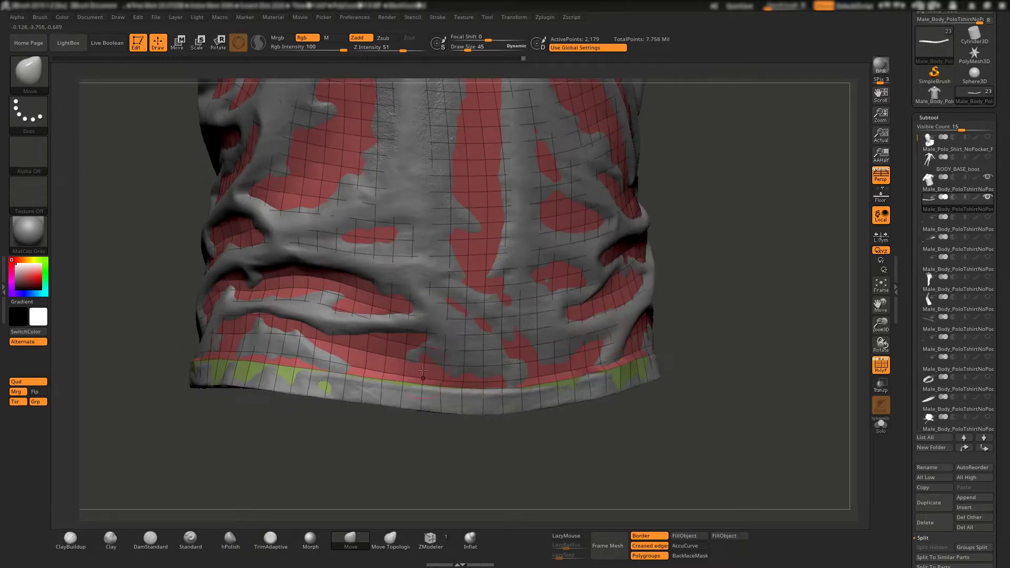
{"action": "key", "text": "bracketleft"}
{"action": "key", "text": "bracketleft"}
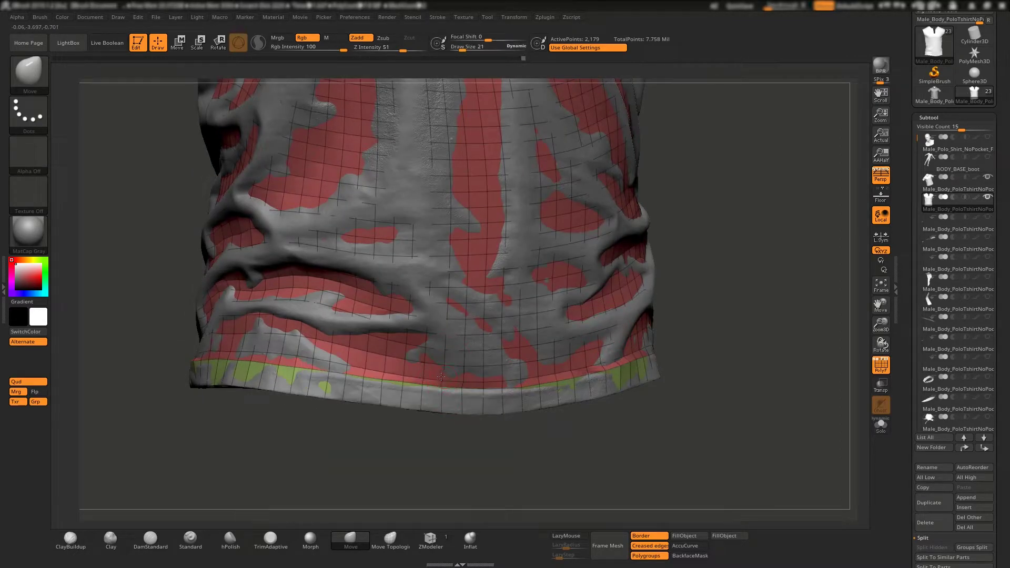
{"action": "mouse_move", "coordinate": [342, 346]}
{"action": "right_mouse_down", "text": "ctrl"}
{"action": "mouse_move", "coordinate": [660, 334]}
{"action": "mouse_move", "coordinate": [818, 270]}
{"action": "right_mouse_up", "text": "ctrl"}
Expand the Subtool Boolean and Project settings for the low-poly shirt.
{"action": "right_click_drag", "start_coordinate": [831, 318], "coordinate": [842, 315]}
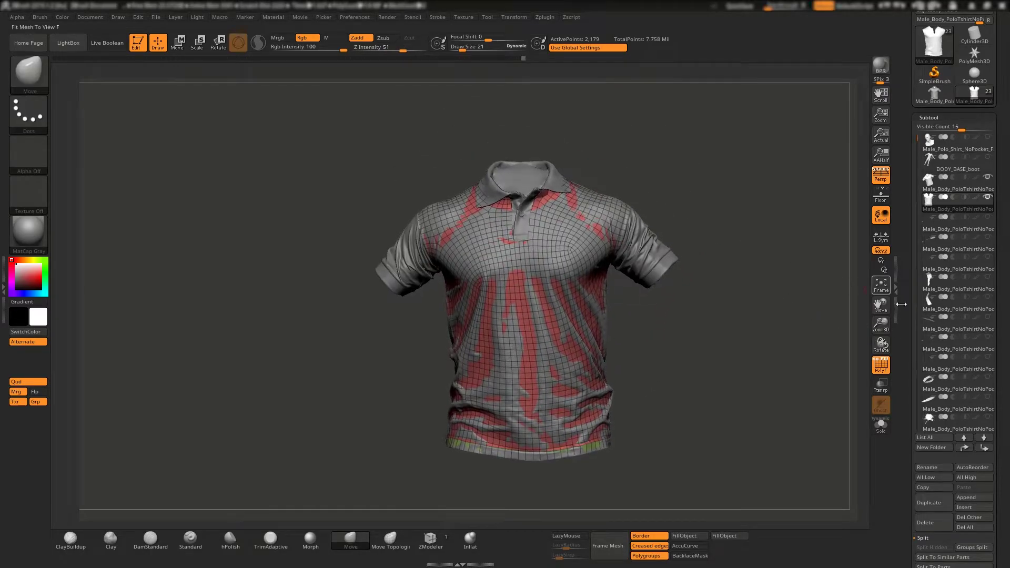
{"action": "scroll", "coordinate": [986, 303], "scroll_direction": "down", "scroll_amount": 5}
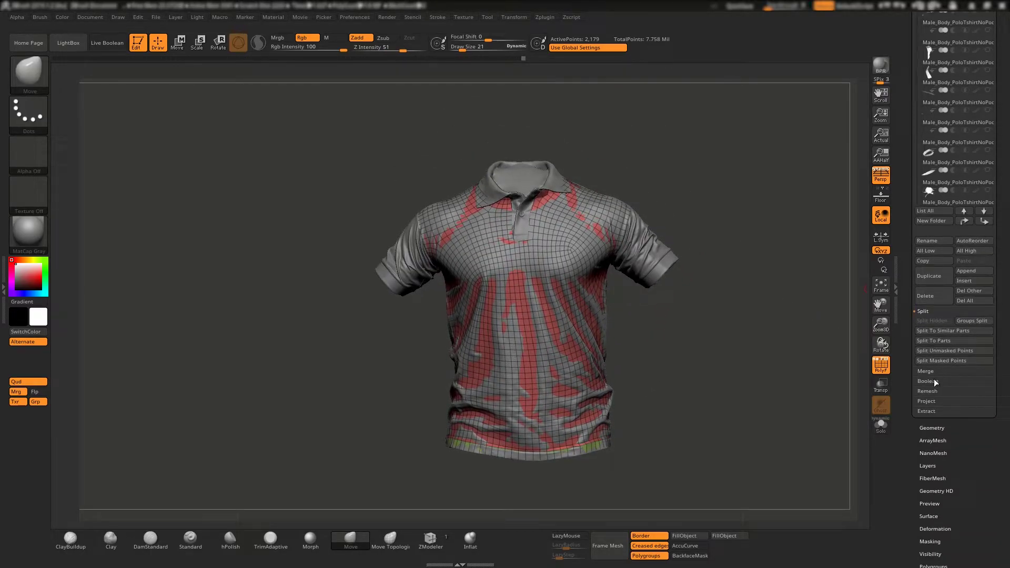
{"action": "left_click", "coordinate": [934, 381]}
{"action": "left_click", "coordinate": [937, 362]}
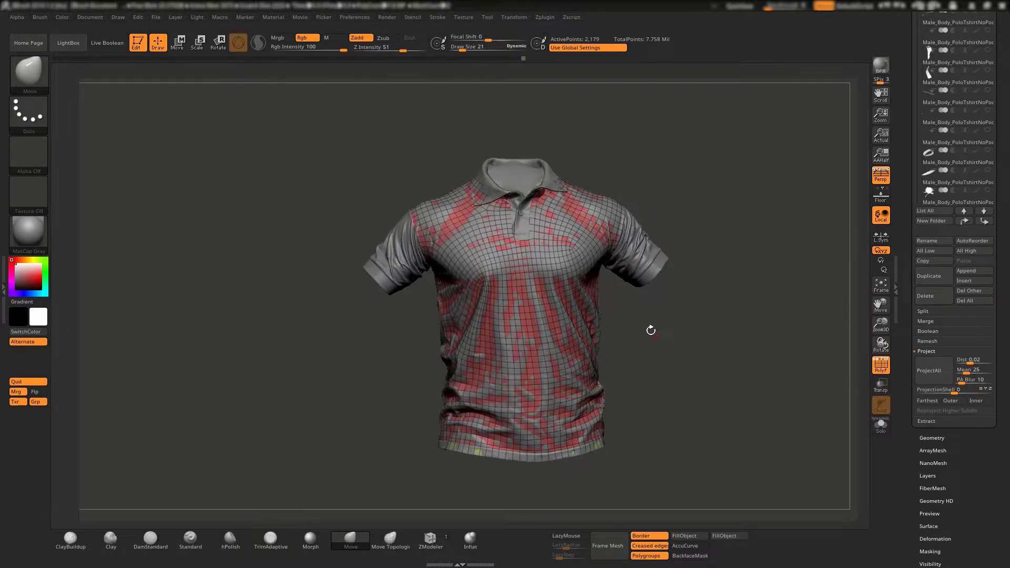
Orbit the shirt and show its PolyF wireframe over the sculpted hem.
{"action": "left_click_drag", "start_coordinate": [669, 385], "coordinate": [649, 332]}
{"action": "key", "text": "space"}
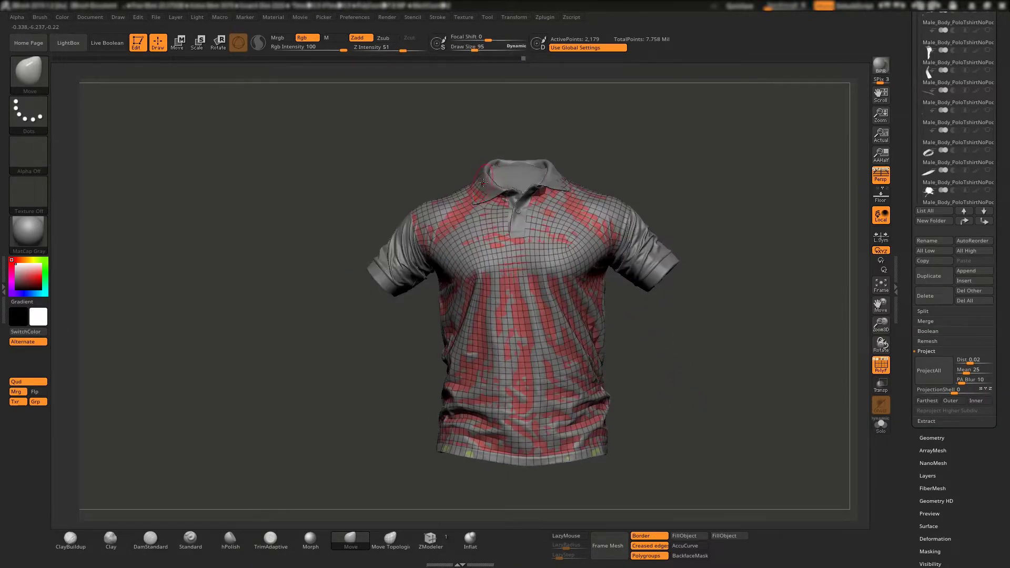
{"action": "mouse_move", "coordinate": [495, 181]}
{"action": "left_mouse_down"}
{"action": "mouse_move", "coordinate": [491, 198]}
{"action": "mouse_move", "coordinate": [475, 184]}
{"action": "left_mouse_up"}
{"action": "key", "text": "f"}
{"action": "key", "text": "b"}
{"action": "key", "text": "m"}
{"action": "key", "text": "v"}
{"action": "key", "text": "shift+f"}
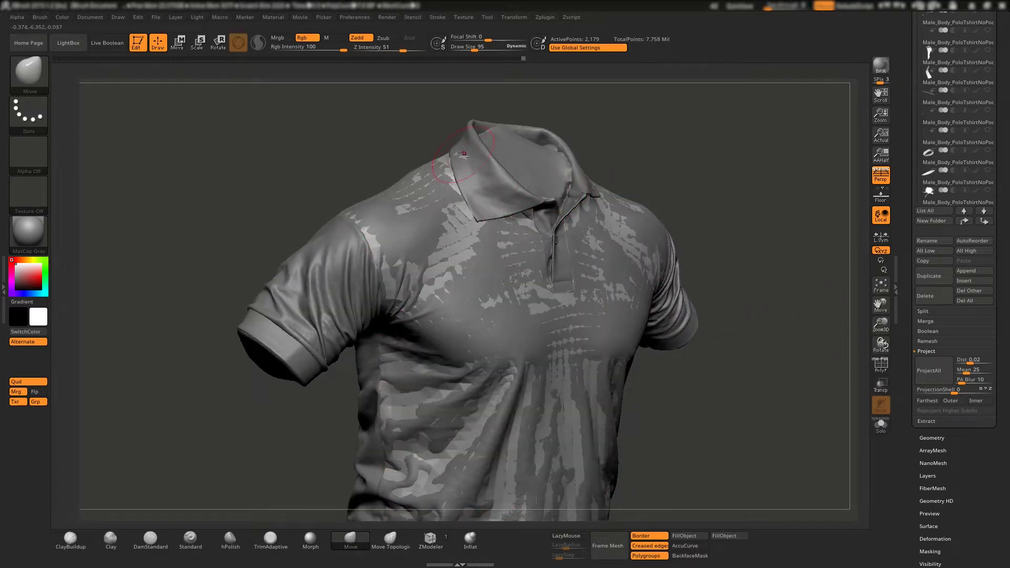
{"action": "left_click_drag", "start_coordinate": [491, 141], "coordinate": [588, 132]}
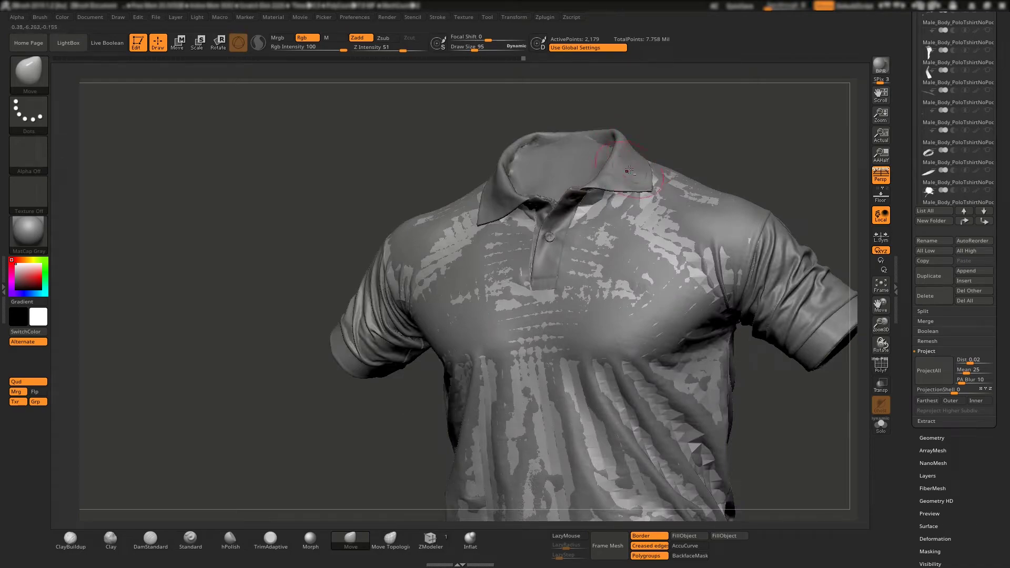
{"action": "left_click_drag", "start_coordinate": [646, 254], "coordinate": [634, 287]}
{"action": "left_click_drag", "start_coordinate": [583, 155], "coordinate": [878, 370]}
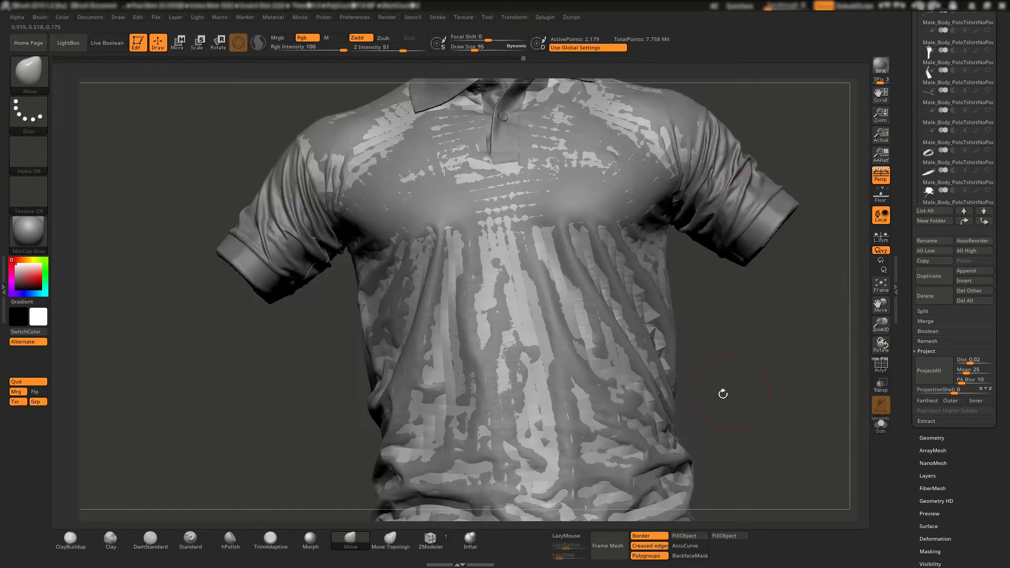
Add a ZModeler single edge loop near the shirt's hem and display polygroup colours.
{"action": "left_click", "coordinate": [877, 370]}
{"action": "left_click_drag", "start_coordinate": [582, 433], "coordinate": [433, 525]}
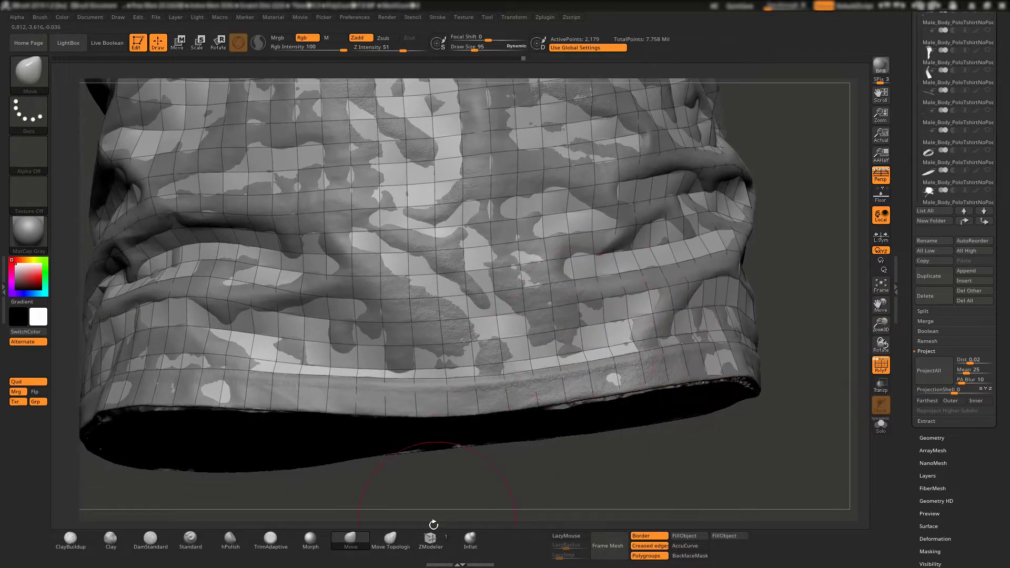
{"action": "left_click", "coordinate": [430, 546]}
{"action": "key", "text": "space"}
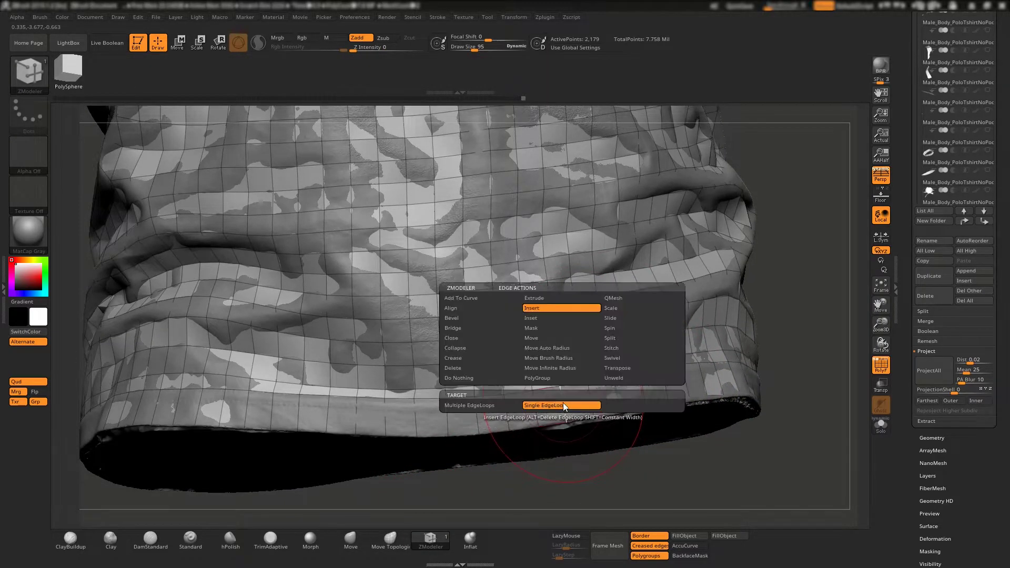
{"action": "left_click_drag", "start_coordinate": [558, 332], "coordinate": [887, 391]}
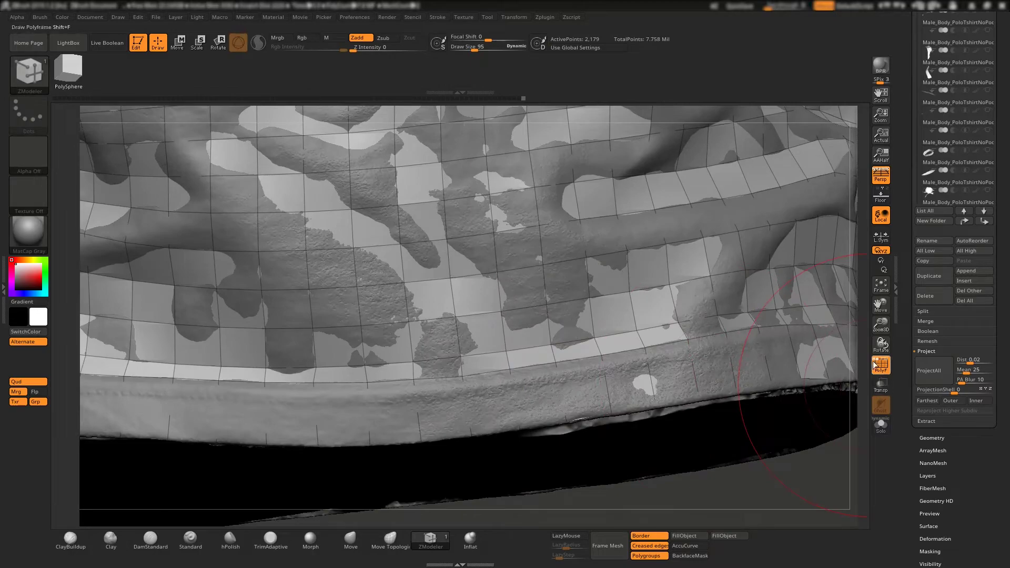
{"action": "left_click", "coordinate": [875, 363]}
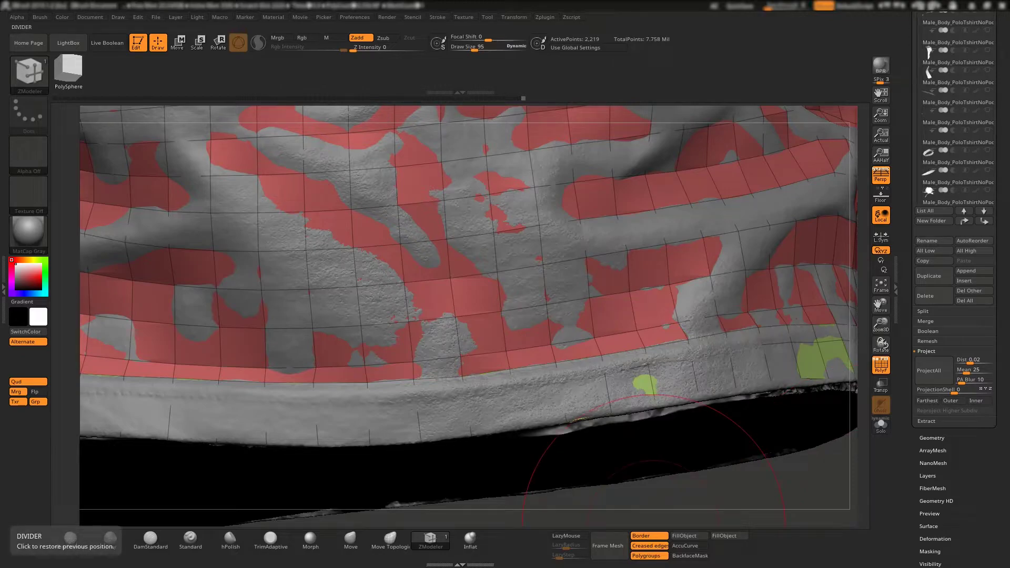
{"action": "key", "text": "alt+Tab"}
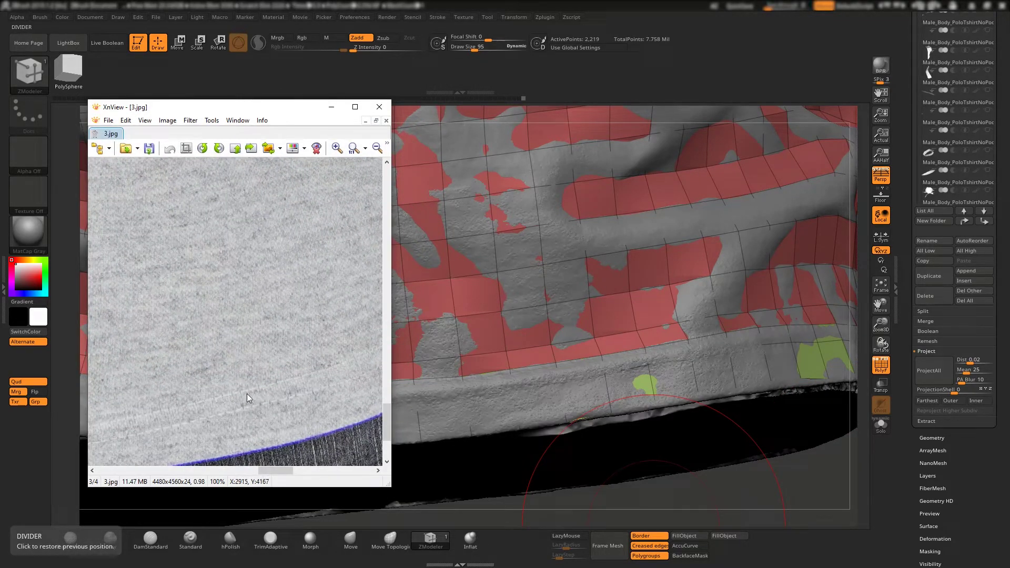
{"action": "scroll", "coordinate": [263, 405], "scroll_direction": "down", "scroll_amount": 2}
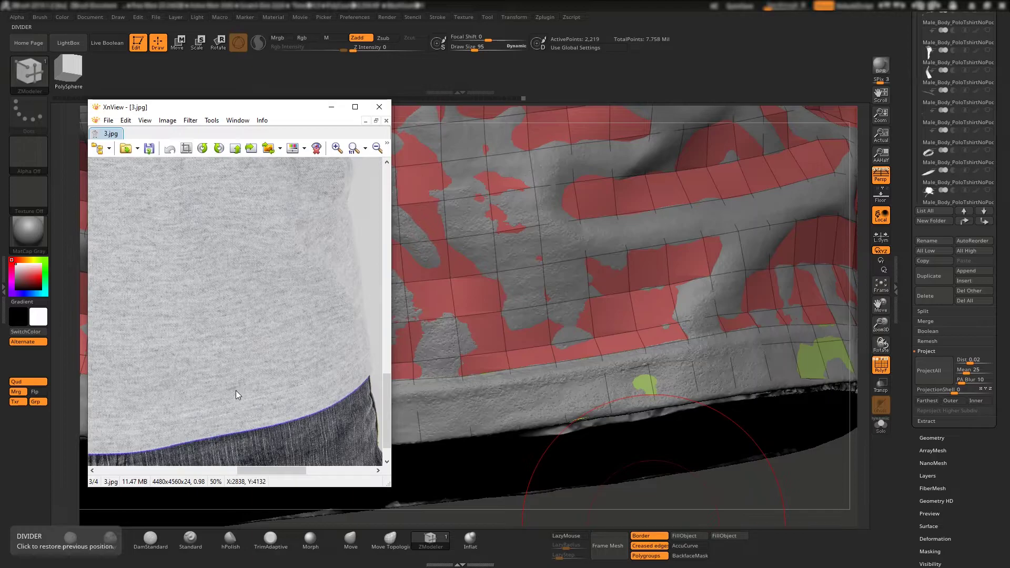
{"action": "scroll", "coordinate": [235, 390], "scroll_direction": "down", "scroll_amount": 2}
{"action": "scroll", "coordinate": [240, 416], "scroll_direction": "up", "scroll_amount": 1}
{"action": "scroll", "coordinate": [284, 436], "scroll_direction": "up", "scroll_amount": 1}
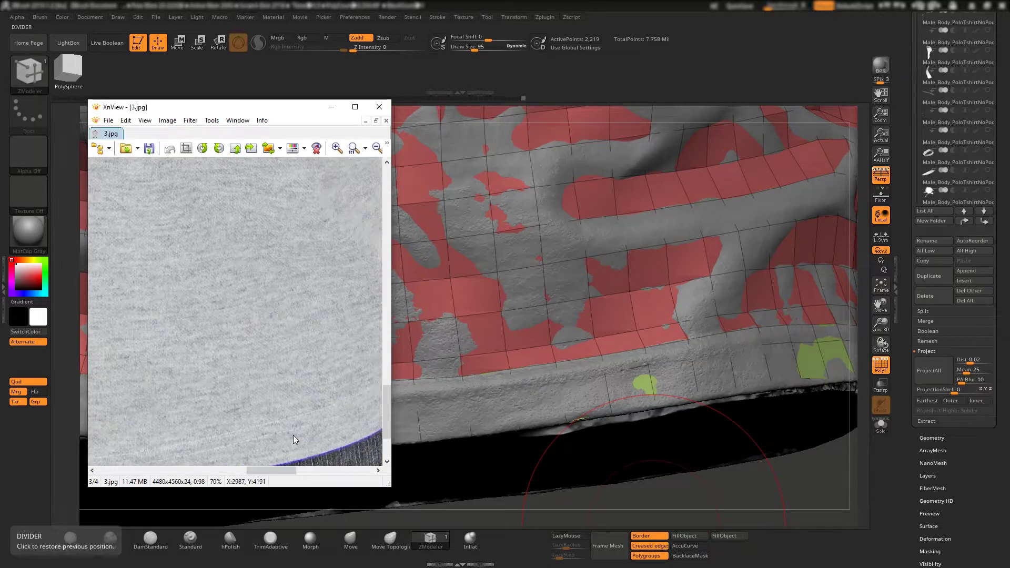
{"action": "scroll", "coordinate": [282, 419], "scroll_direction": "up", "scroll_amount": 1}
{"action": "scroll", "coordinate": [268, 409], "scroll_direction": "up", "scroll_amount": 2}
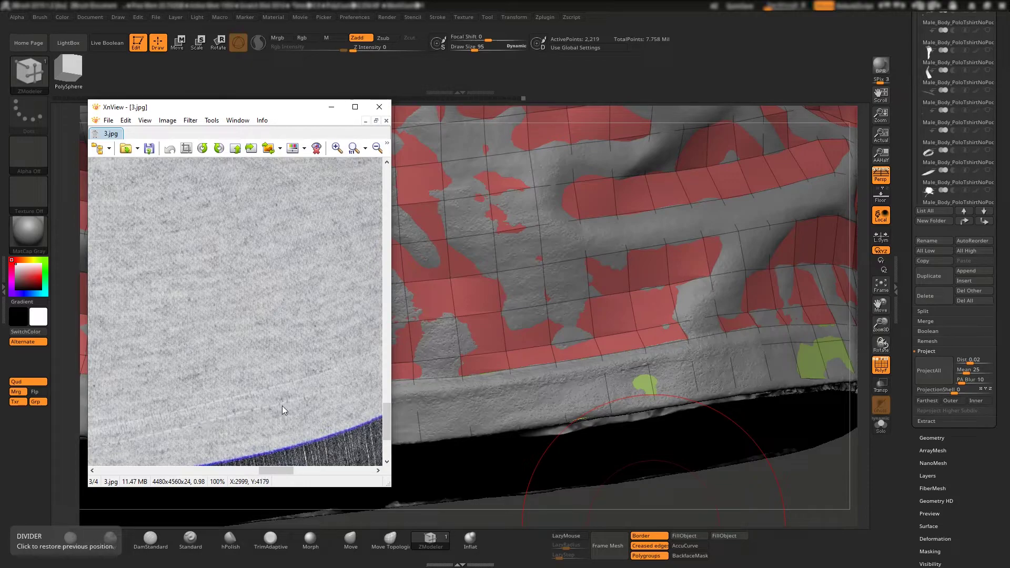
{"action": "left_click", "coordinate": [334, 109]}
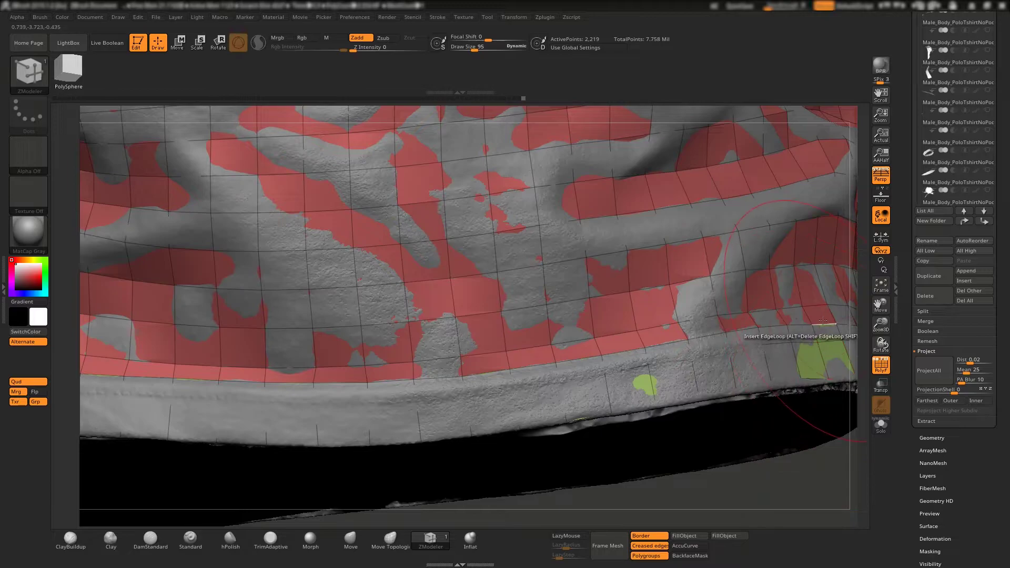
Solo the low-poly shirt, select the Move brush, and view its red body and green hem.
{"action": "left_click", "coordinate": [879, 431]}
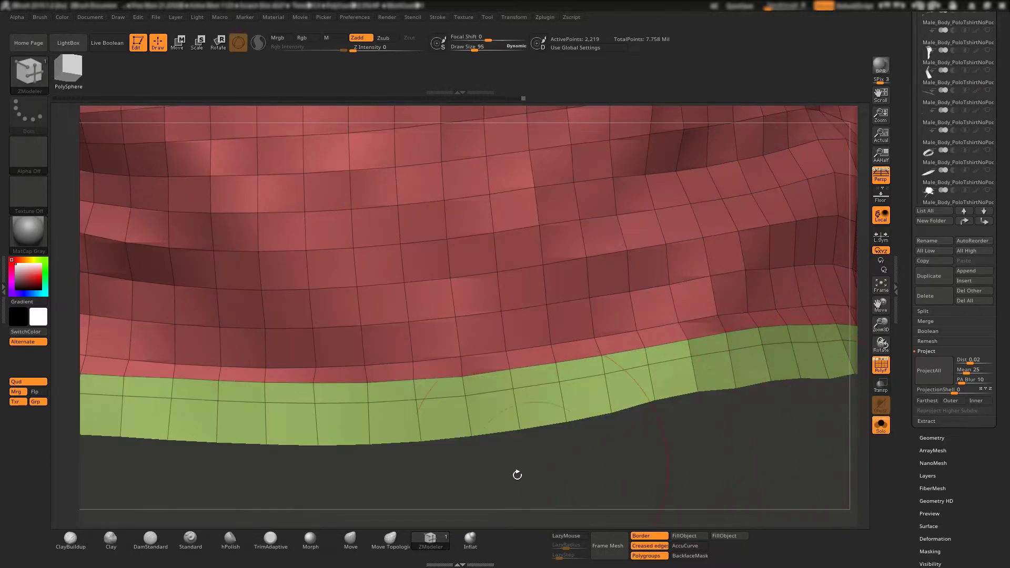
{"action": "left_click", "coordinate": [350, 539]}
{"action": "left_click_drag", "start_coordinate": [526, 464], "coordinate": [721, 332], "text": "alt"}
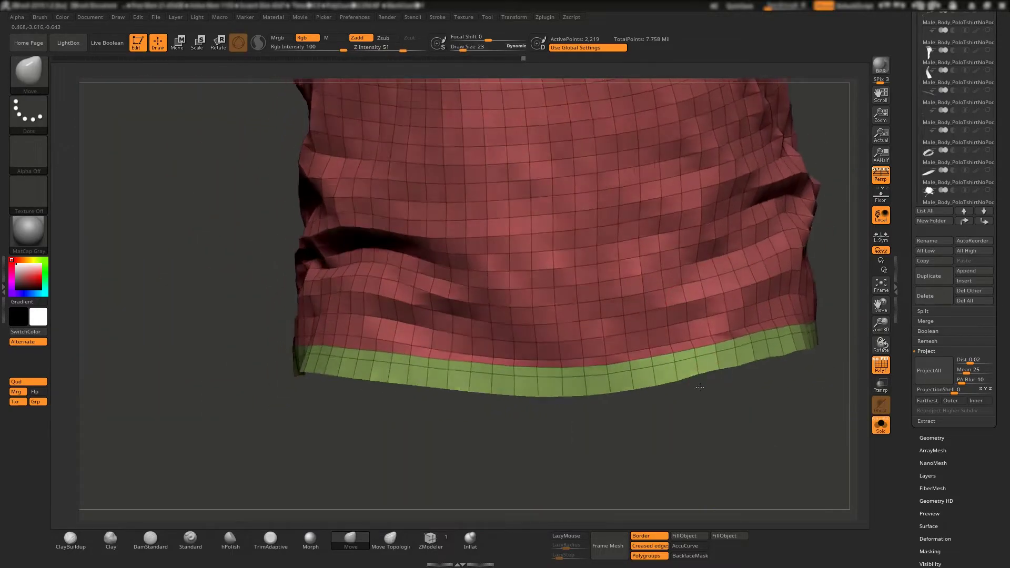
{"action": "left_click_drag", "start_coordinate": [700, 387], "coordinate": [705, 377]}
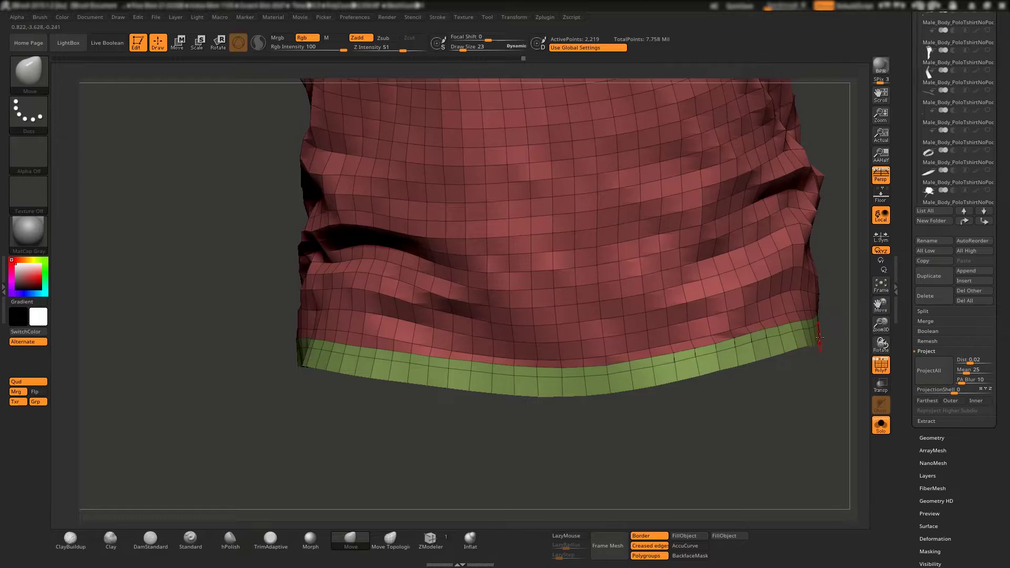
{"action": "left_click_drag", "start_coordinate": [819, 337], "coordinate": [751, 362]}
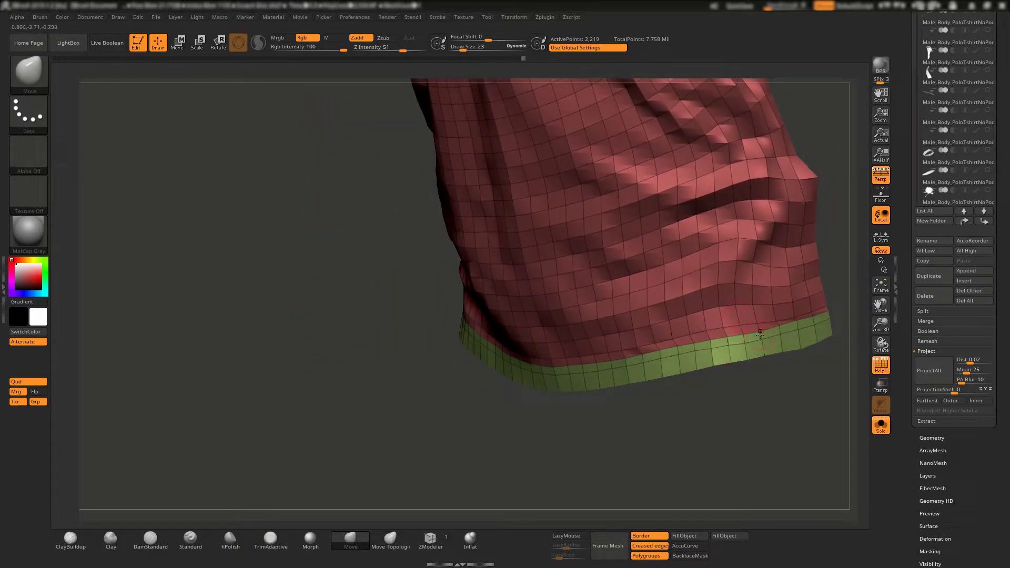
{"action": "left_click_drag", "start_coordinate": [734, 346], "coordinate": [590, 394]}
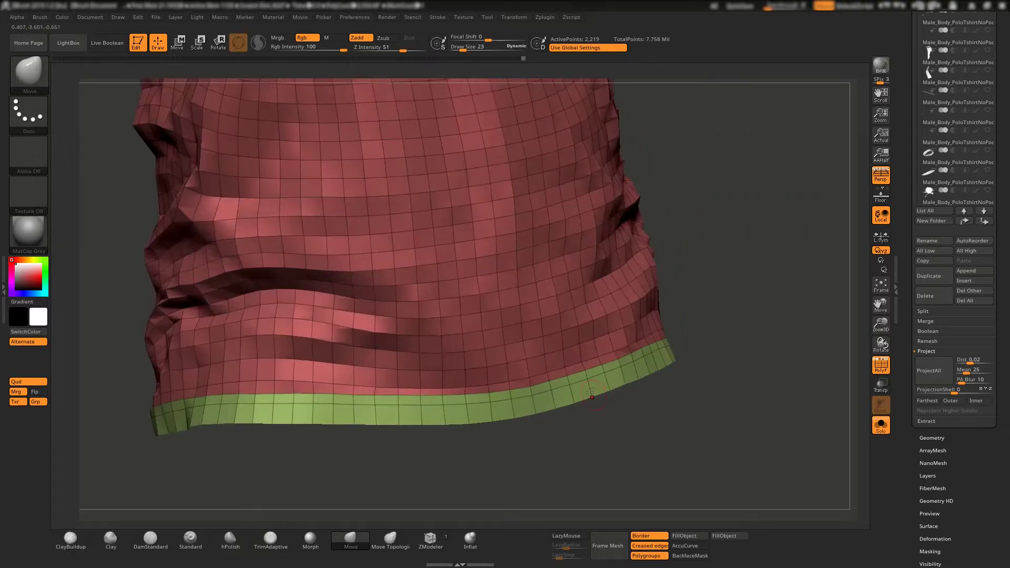
Insert a single edge loop into the green hem band with ZModeler.
{"action": "left_click", "coordinate": [431, 551]}
{"action": "key", "text": "space"}
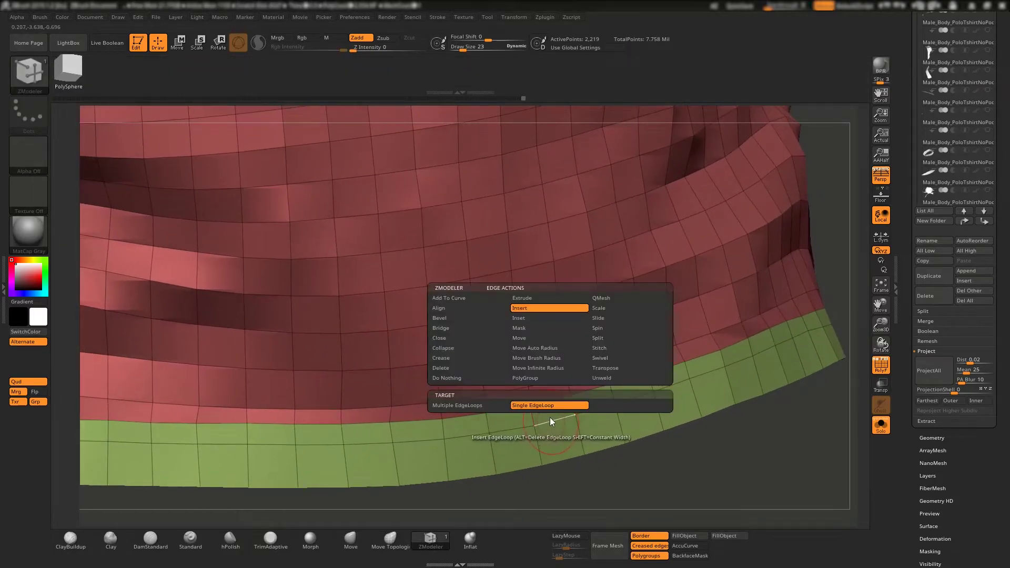
{"action": "left_click", "coordinate": [639, 445]}
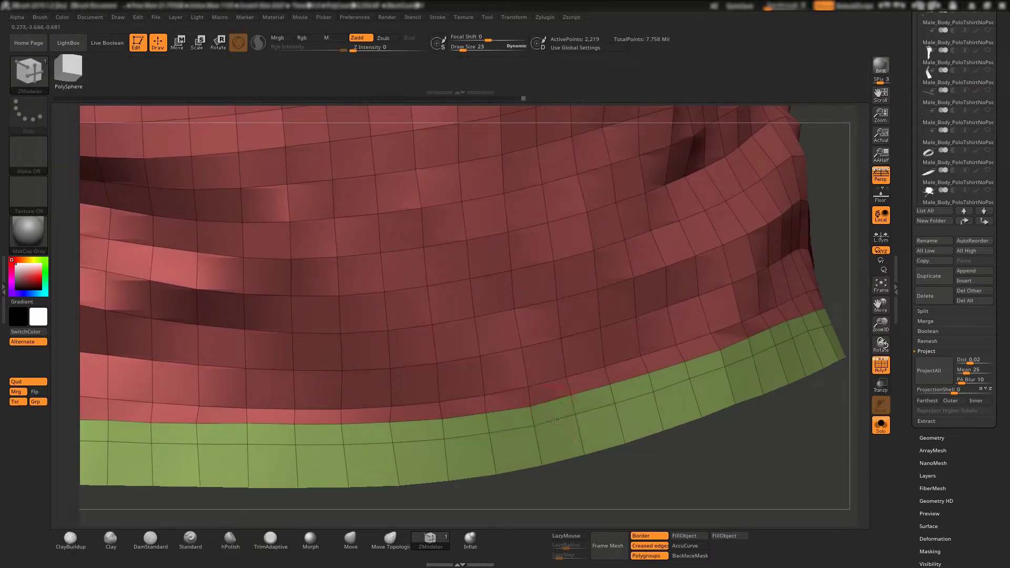
{"action": "left_click", "coordinate": [556, 419]}
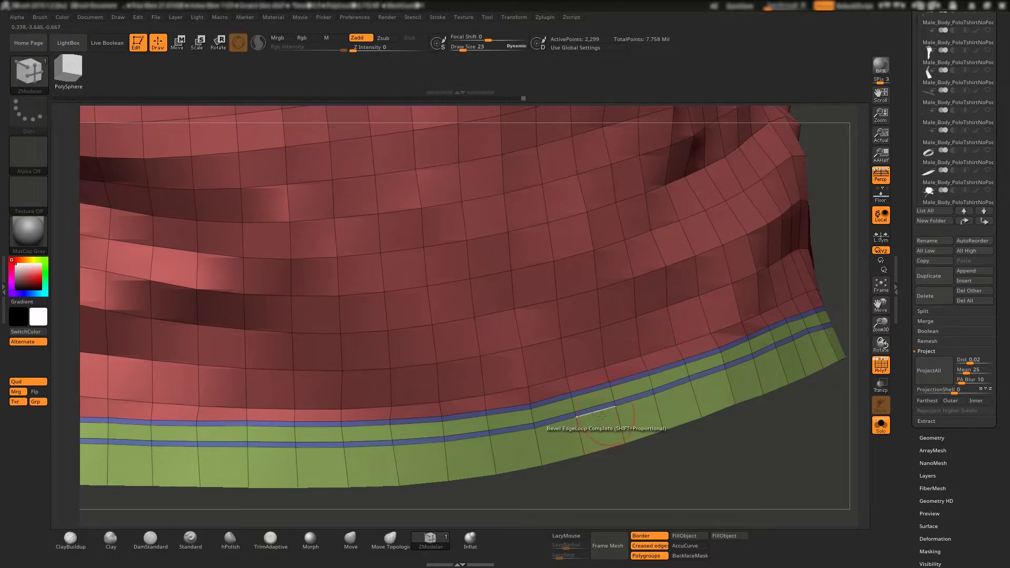
{"action": "right_click_drag", "start_coordinate": [581, 414], "coordinate": [553, 428]}
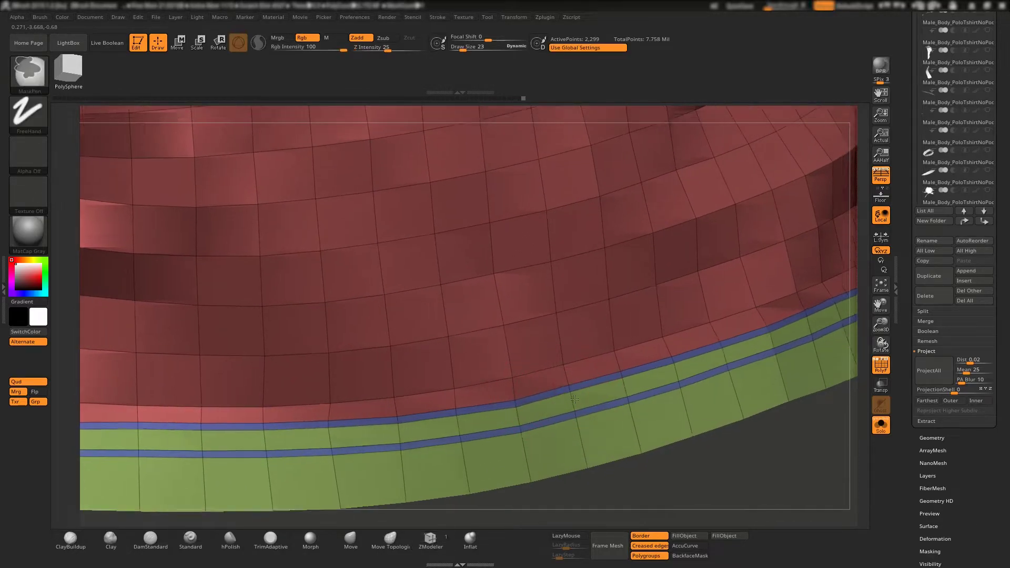
{"action": "key", "text": "space"}
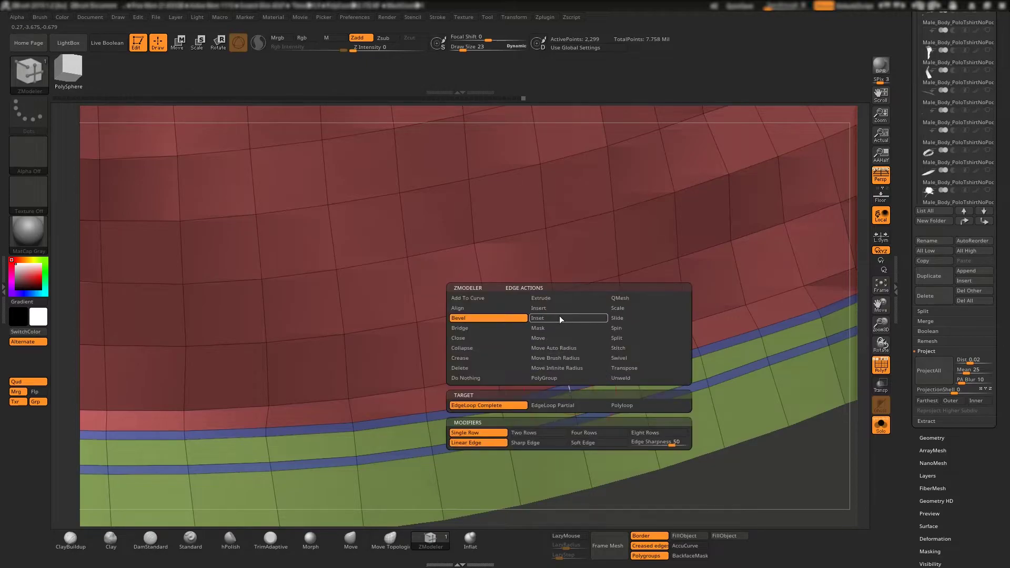
Inset a loop inside the lower blue hem strip with ZModeler.
{"action": "left_click", "coordinate": [561, 318]}
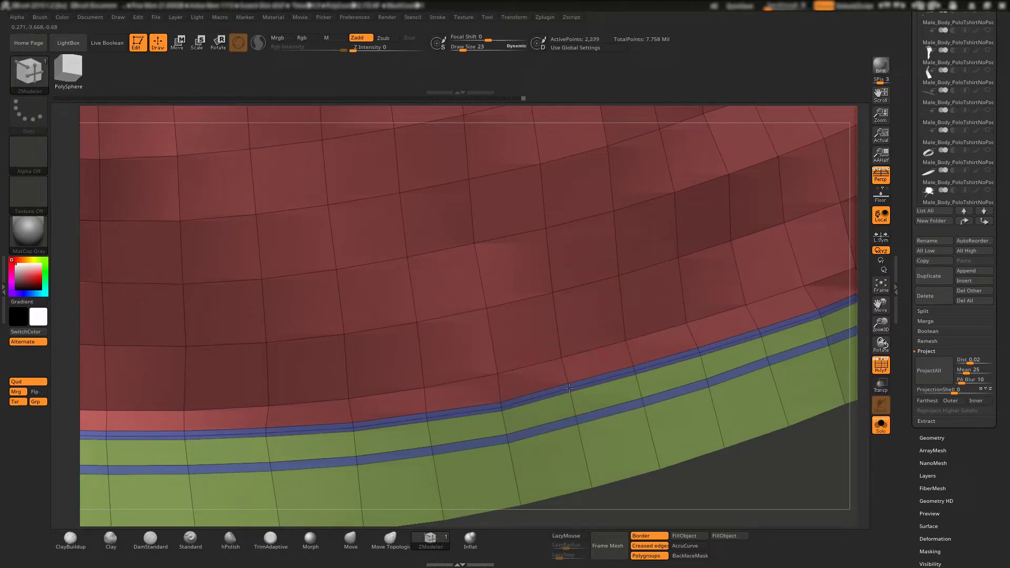
{"action": "left_click", "coordinate": [578, 419]}
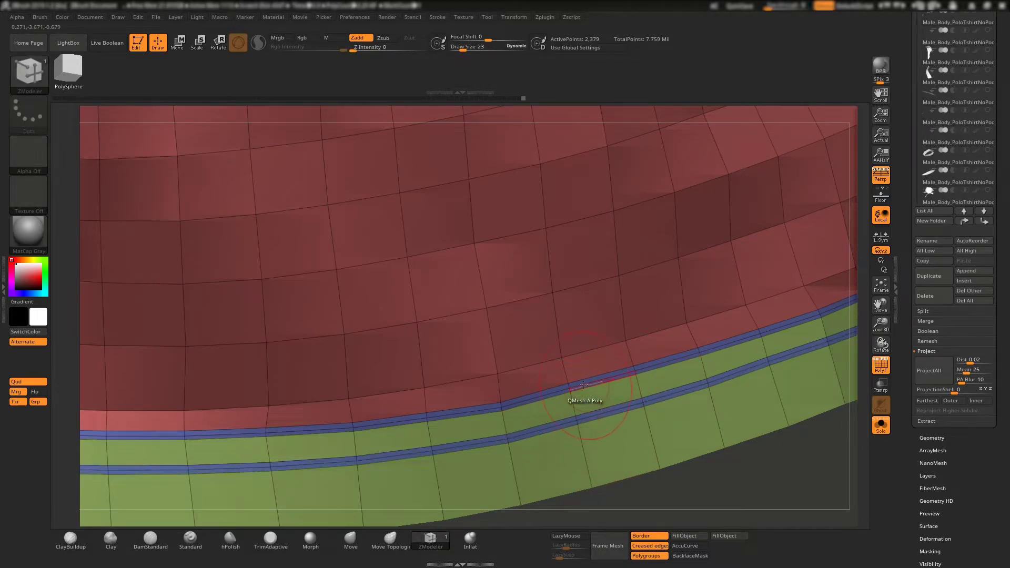
{"action": "key", "text": "ctrl"}
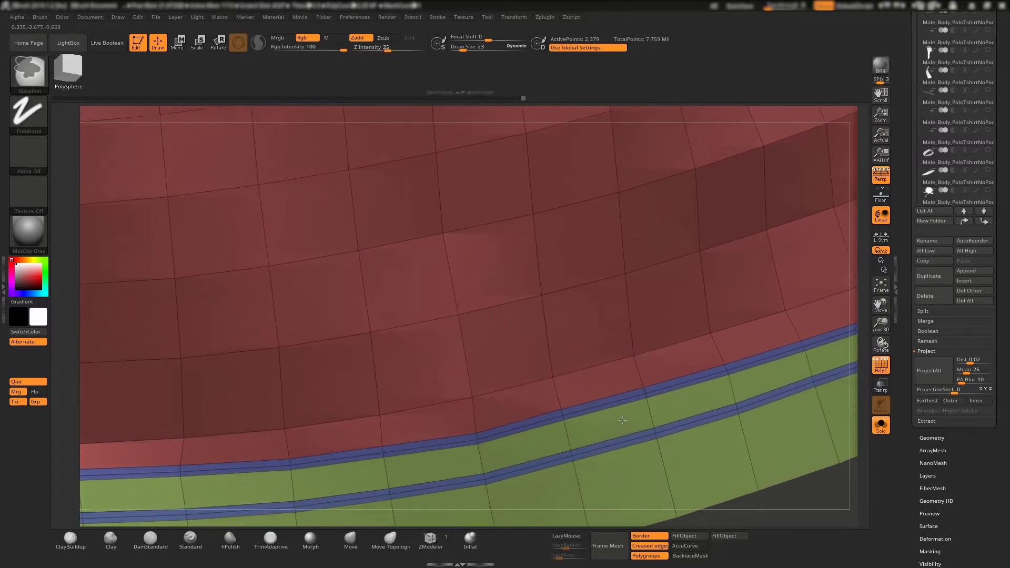
Push both blue inner loops inward with Move Infinite Radius to form stitch grooves.
{"action": "key", "text": "space"}
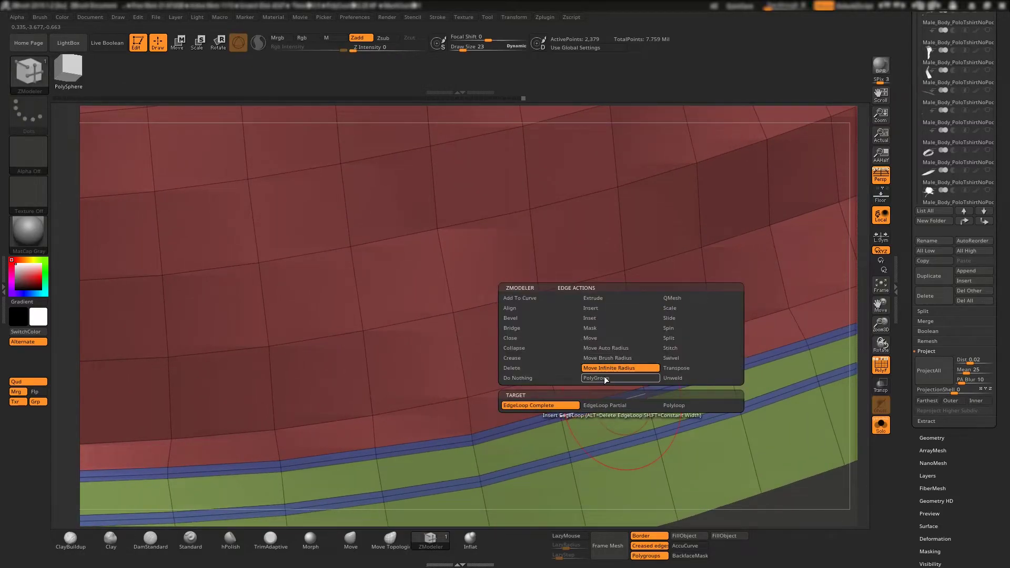
{"action": "left_click", "coordinate": [625, 368]}
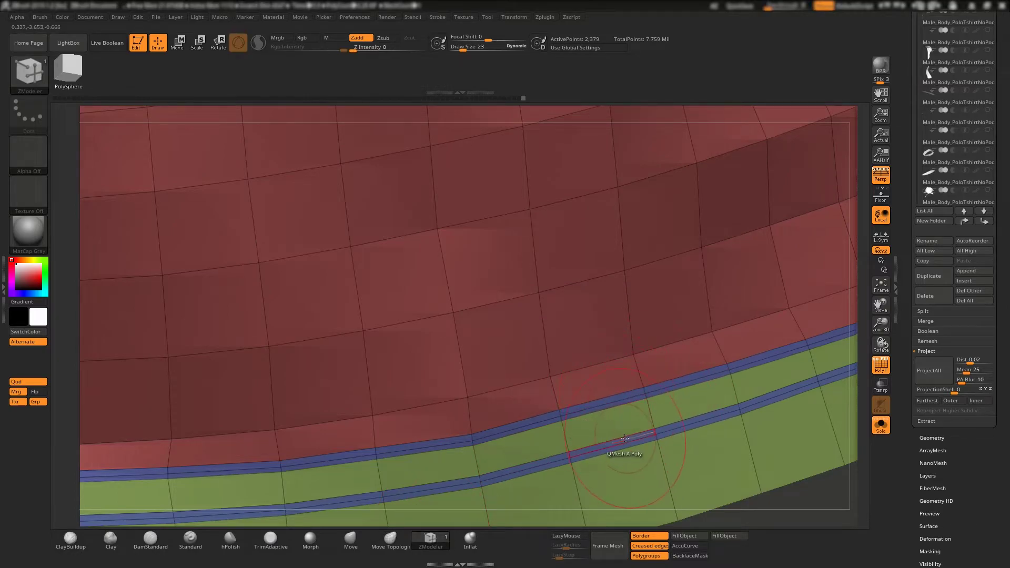
{"action": "left_click", "coordinate": [626, 439]}
{"action": "left_click_drag", "start_coordinate": [621, 441], "coordinate": [608, 447]}
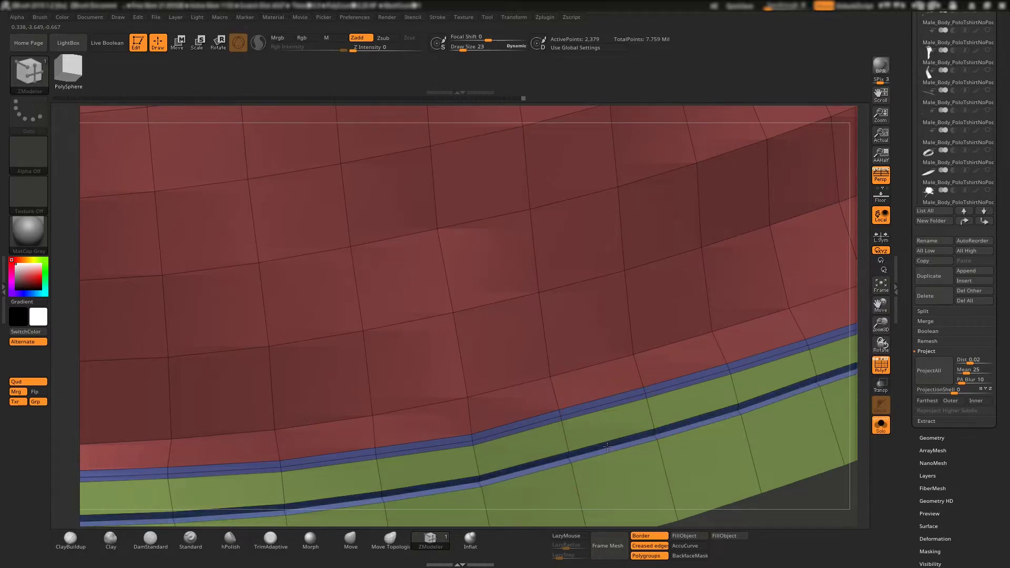
{"action": "left_click", "coordinate": [621, 393]}
Enable Dynamic Subdiv, hide PolyF, and view the smoothed hem grooves from the front.
{"action": "key", "text": "d"}
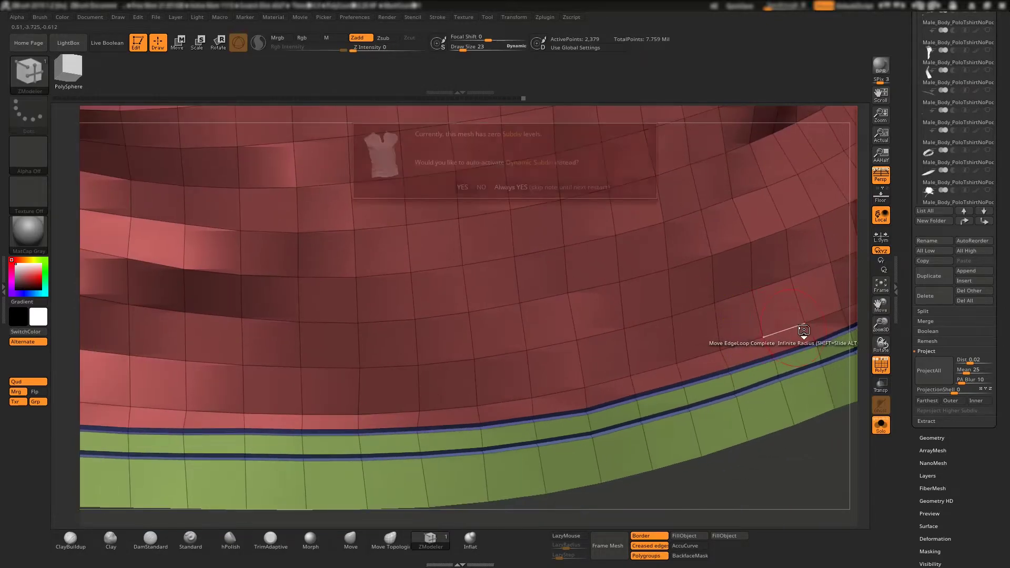
{"action": "left_click", "coordinate": [555, 186]}
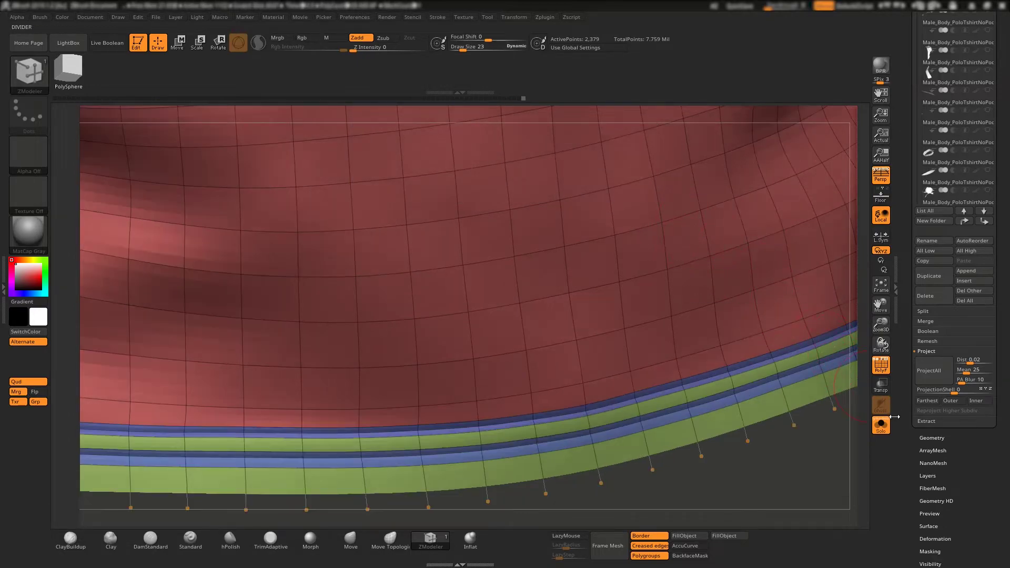
{"action": "left_click", "coordinate": [882, 367]}
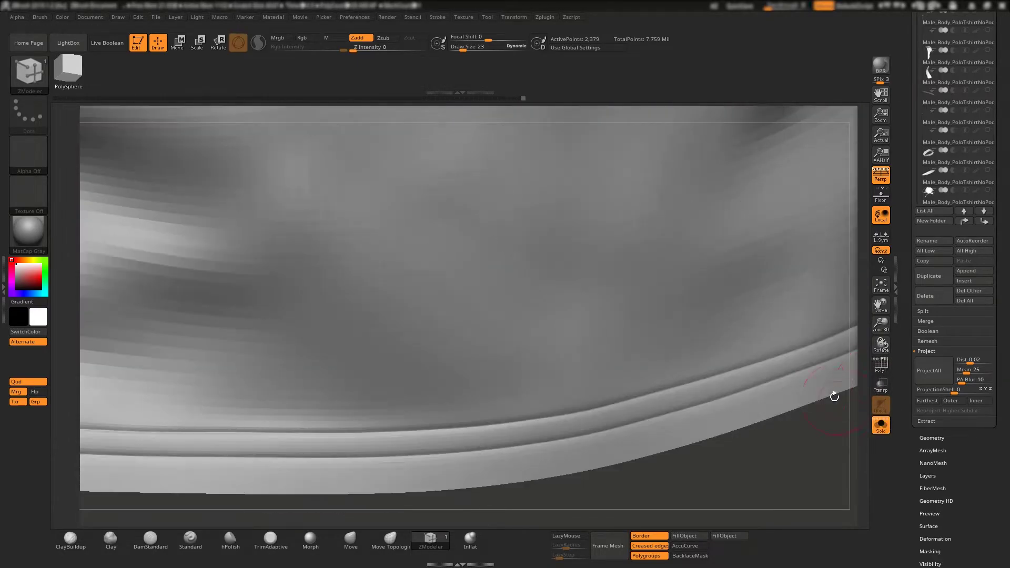
{"action": "key", "text": "ctrl"}
{"action": "mouse_move", "coordinate": [735, 253]}
{"action": "right_mouse_down"}
{"action": "mouse_move", "coordinate": [780, 333]}
{"action": "mouse_move", "coordinate": [806, 352]}
{"action": "right_mouse_up"}
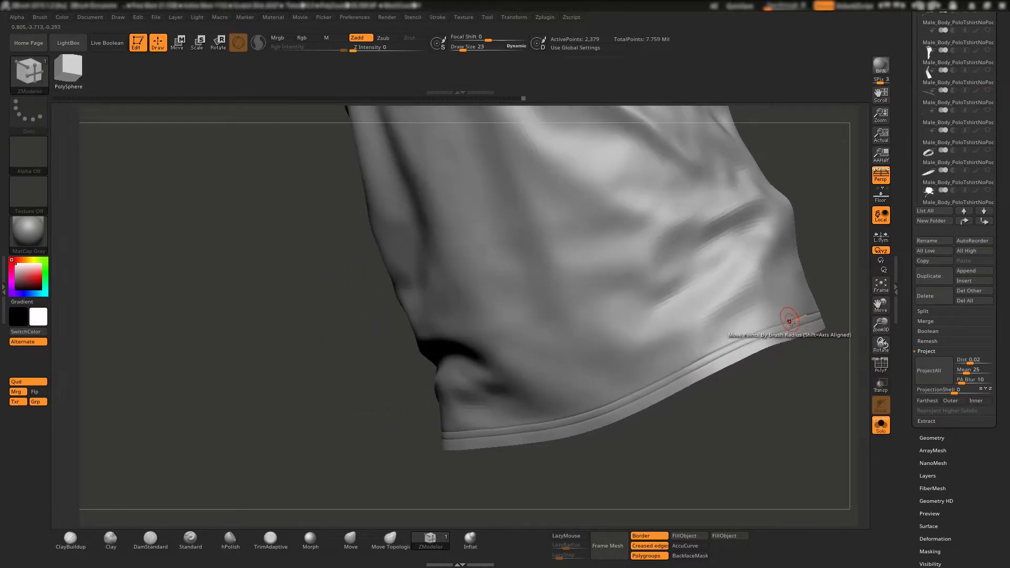
{"action": "right_click_drag", "start_coordinate": [849, 407], "coordinate": [834, 428], "text": "ctrl"}
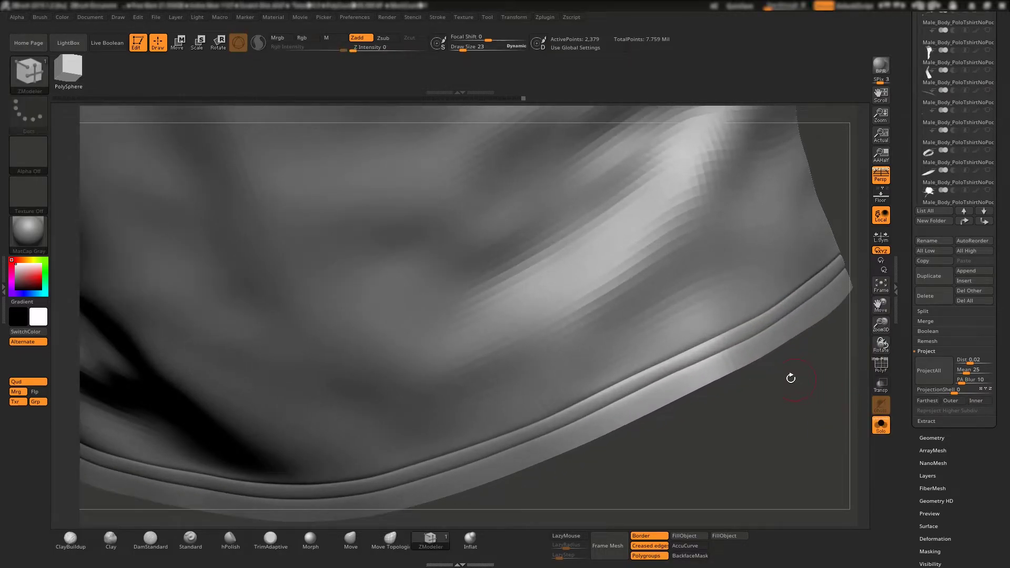
{"action": "mouse_move", "coordinate": [789, 379]}
{"action": "right_mouse_down", "text": "shift"}
{"action": "mouse_move", "coordinate": [763, 250]}
{"action": "mouse_move", "coordinate": [526, 503]}
{"action": "mouse_move", "coordinate": [479, 452]}
{"action": "right_mouse_up", "text": "shift"}
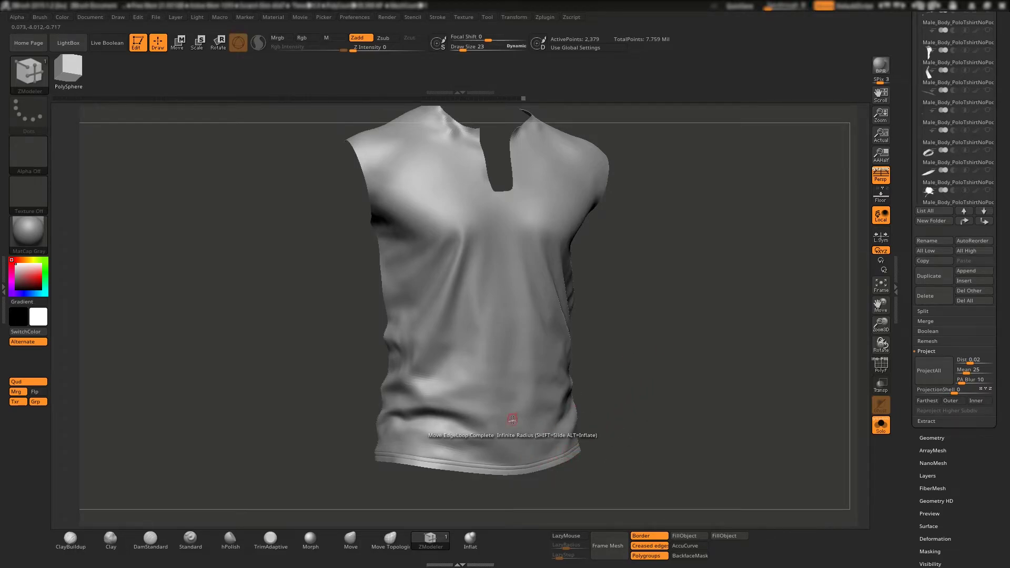
Turn off Solo and make the 17,117-point placket the active subtool near the collar.
{"action": "scroll", "coordinate": [459, 462], "scroll_direction": "up", "scroll_amount": 3}
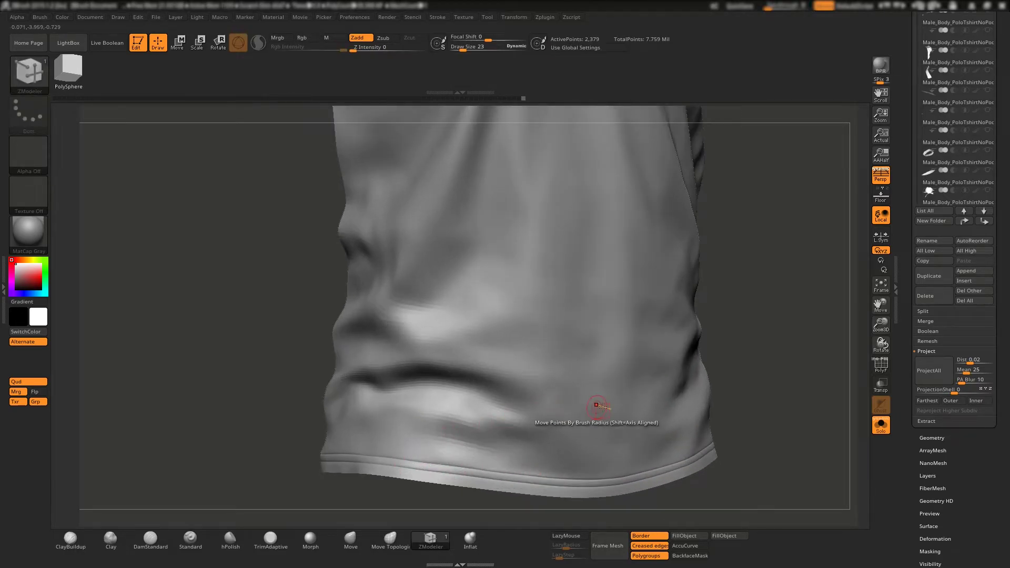
{"action": "mouse_move", "coordinate": [597, 410]}
{"action": "right_mouse_down", "text": "alt"}
{"action": "mouse_move", "coordinate": [672, 364]}
{"action": "mouse_move", "coordinate": [653, 288]}
{"action": "mouse_move", "coordinate": [746, 312]}
{"action": "mouse_move", "coordinate": [541, 278]}
{"action": "mouse_move", "coordinate": [631, 350]}
{"action": "mouse_move", "coordinate": [761, 292]}
{"action": "right_mouse_up", "text": "alt"}
{"action": "left_click", "coordinate": [881, 425]}
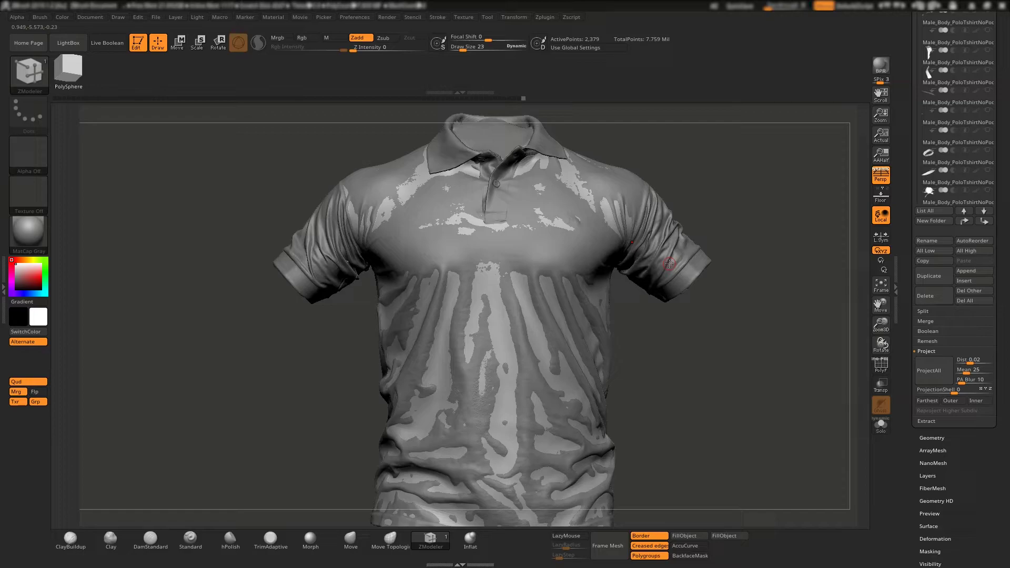
{"action": "left_click", "coordinate": [950, 59]}
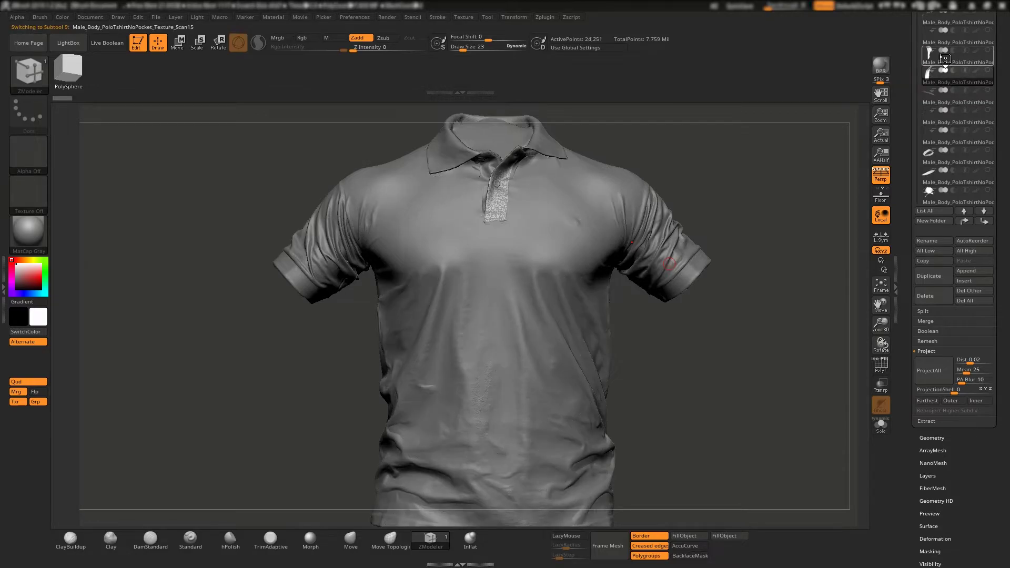
{"action": "left_click", "coordinate": [950, 62]}
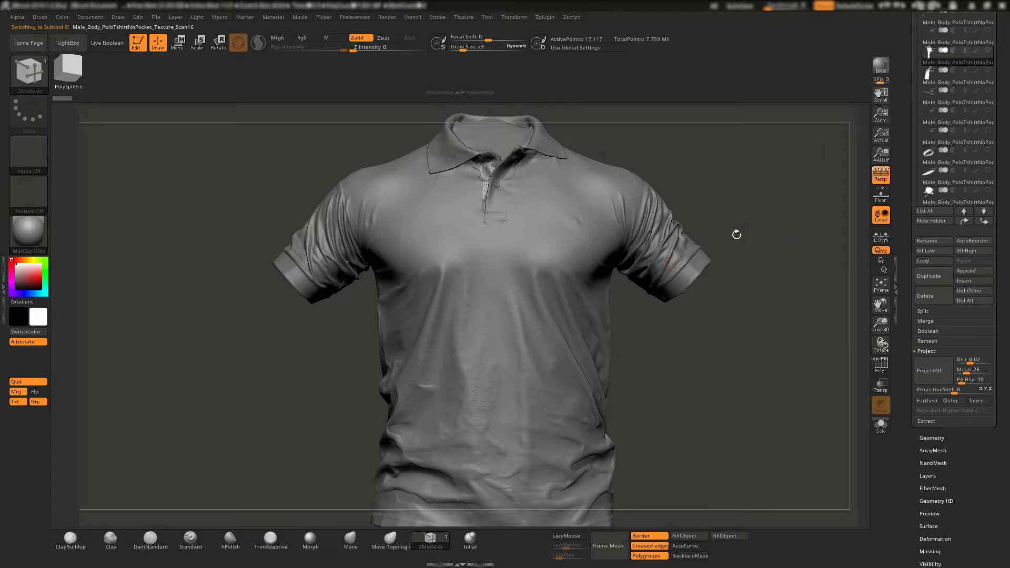
{"action": "left_click", "coordinate": [882, 427]}
{"action": "left_click", "coordinate": [881, 424]}
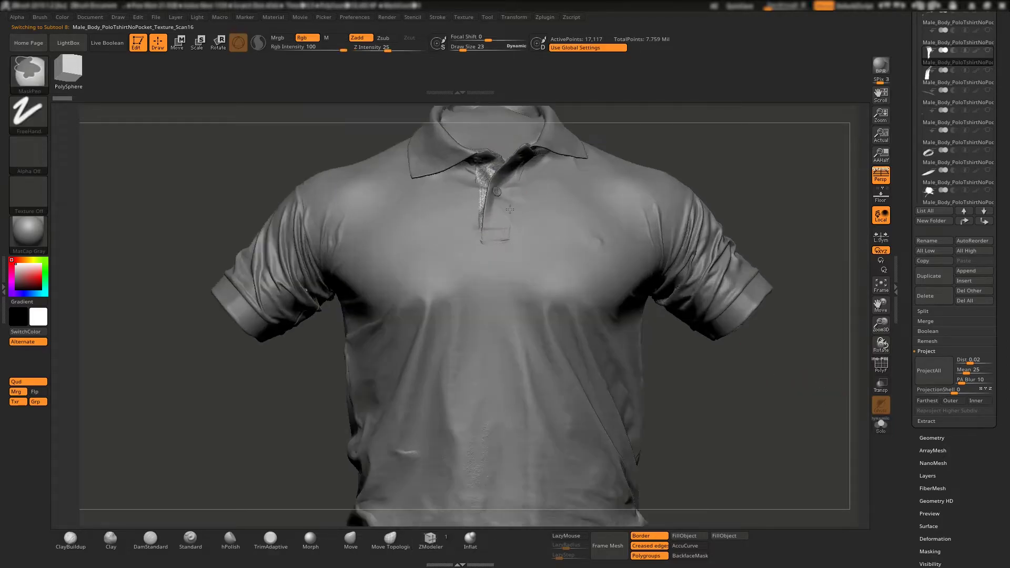
{"action": "scroll", "coordinate": [513, 281], "scroll_direction": "up", "scroll_amount": 4}
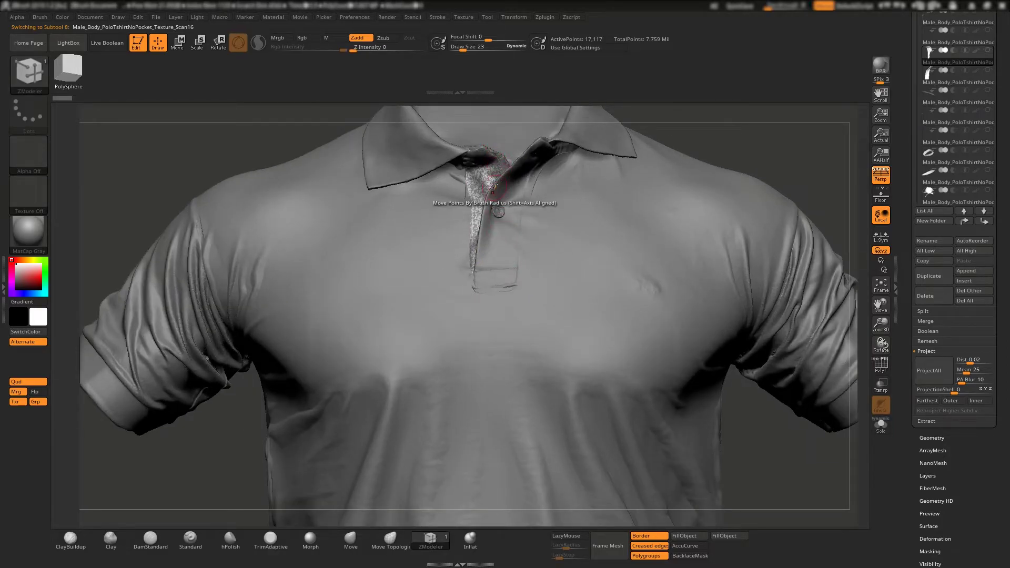
Solo the placket, pick the Move brush, and set ZRemesher Target Polygons Count to 1.
{"action": "left_click", "coordinate": [881, 425]}
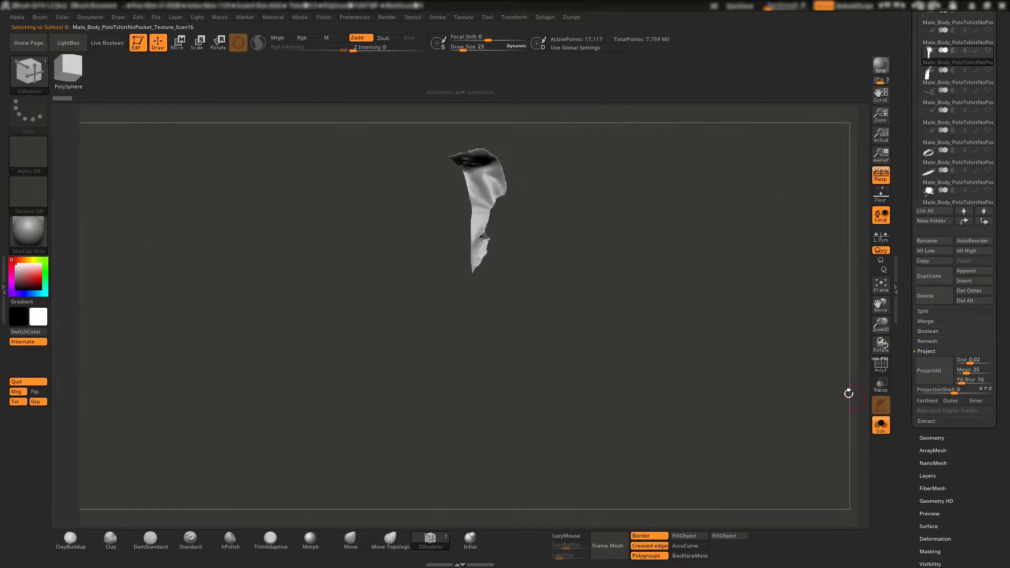
{"action": "left_click", "coordinate": [367, 542]}
{"action": "scroll", "coordinate": [947, 316], "scroll_direction": "down", "scroll_amount": 1}
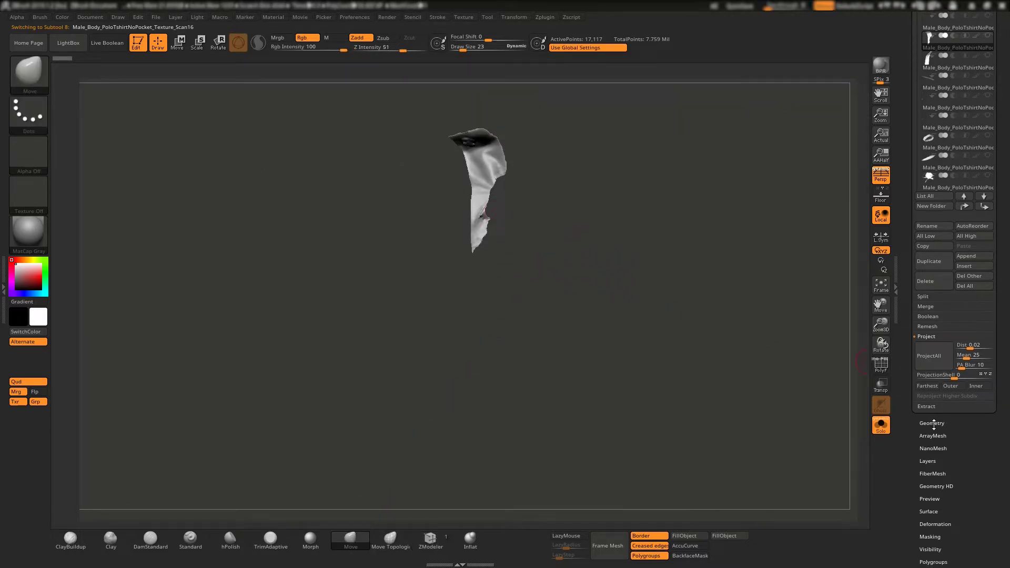
{"action": "left_click", "coordinate": [932, 423]}
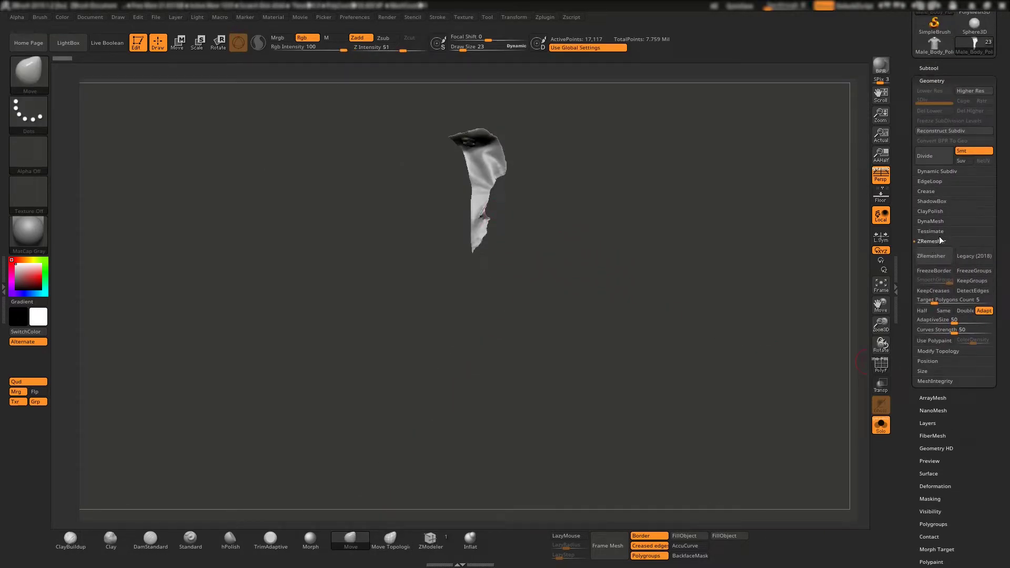
{"action": "left_click_drag", "start_coordinate": [934, 300], "coordinate": [931, 302]}
{"action": "type", "text": "1.8"}
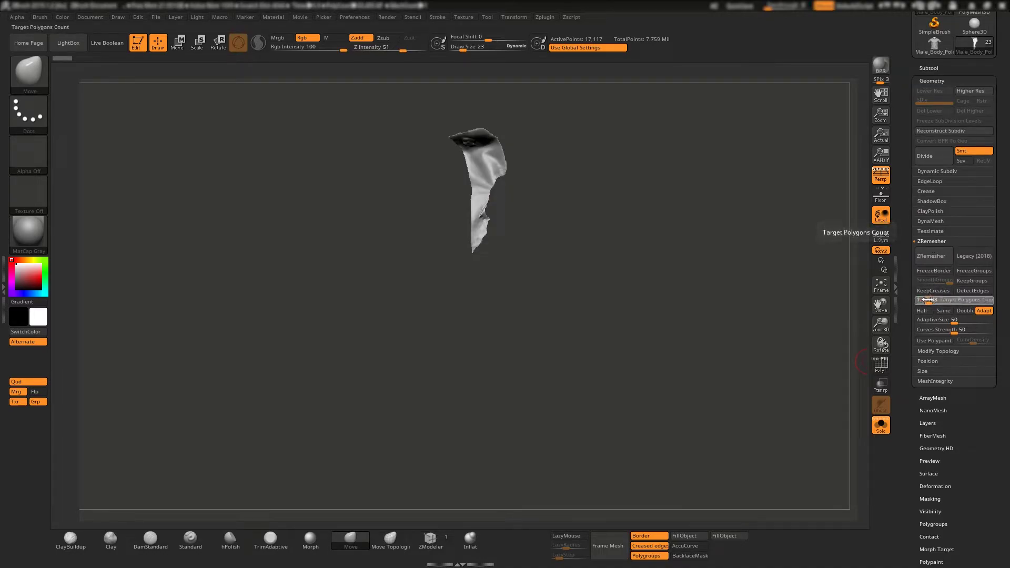
{"action": "key", "text": "Return"}
Remesh the placket with ZRemesher down to about 199 points and inspect its wireframe.
{"action": "left_click", "coordinate": [940, 262]}
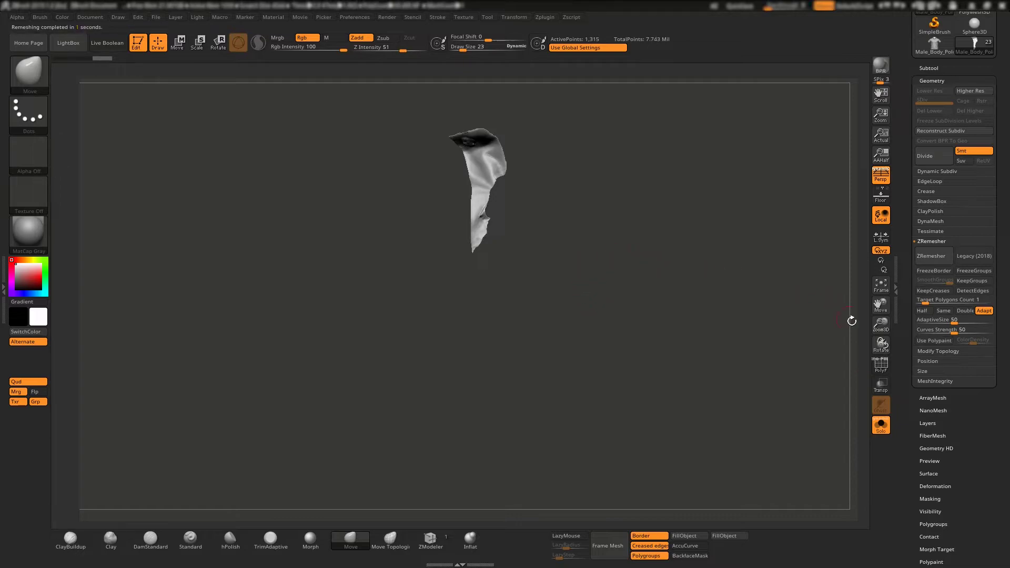
{"action": "left_click", "coordinate": [881, 366]}
{"action": "left_click_drag", "start_coordinate": [658, 300], "coordinate": [699, 304]}
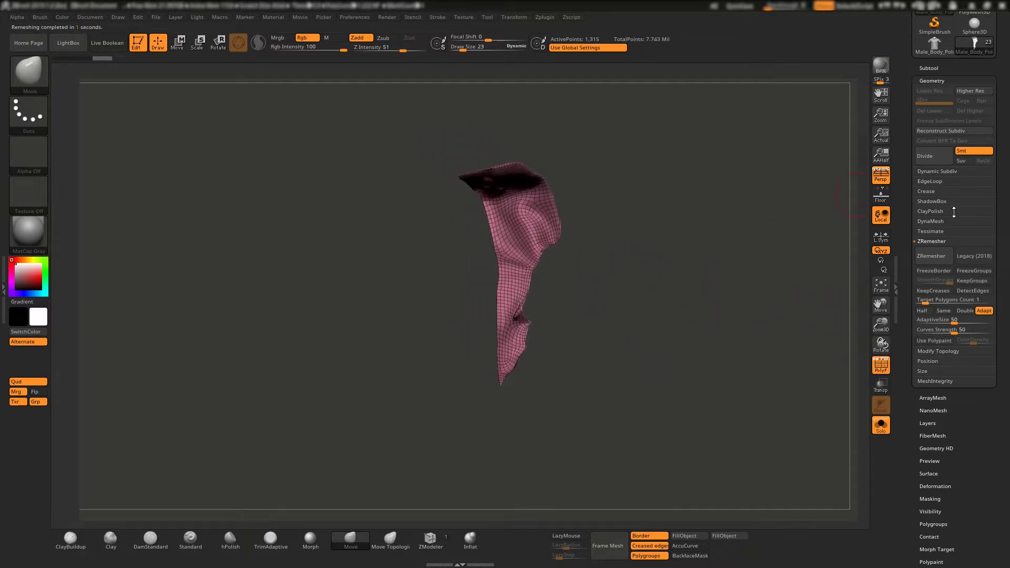
{"action": "left_click", "coordinate": [926, 256]}
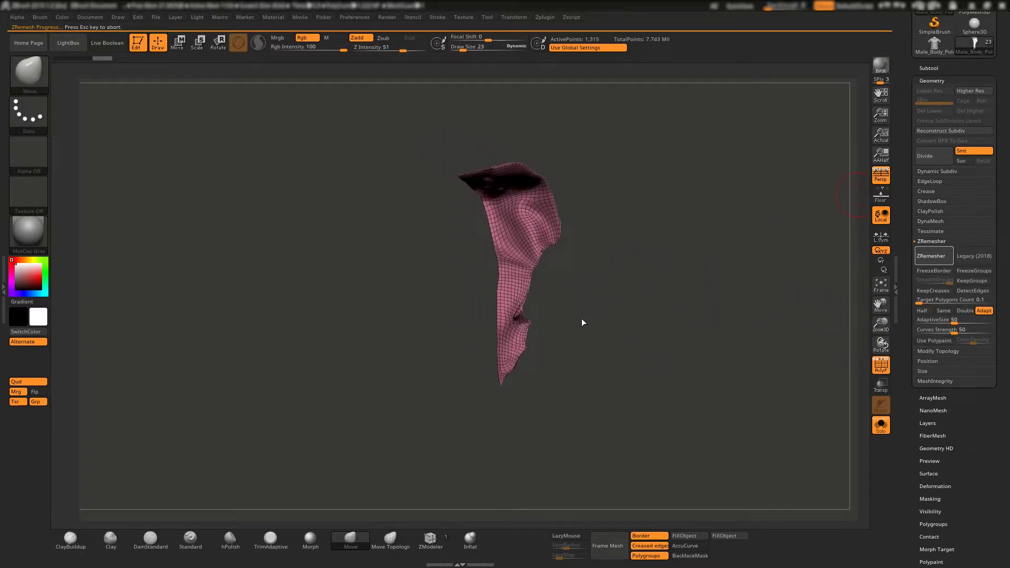
{"action": "left_click_drag", "start_coordinate": [695, 283], "coordinate": [541, 258]}
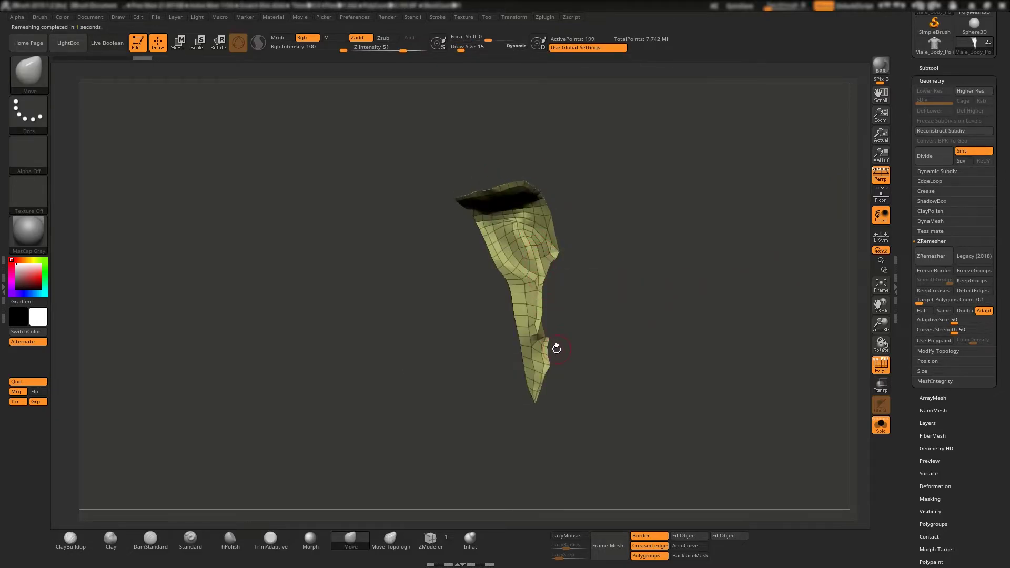
Reshape the placket's lower tip and right contour with the Move brush.
{"action": "key", "text": "space"}
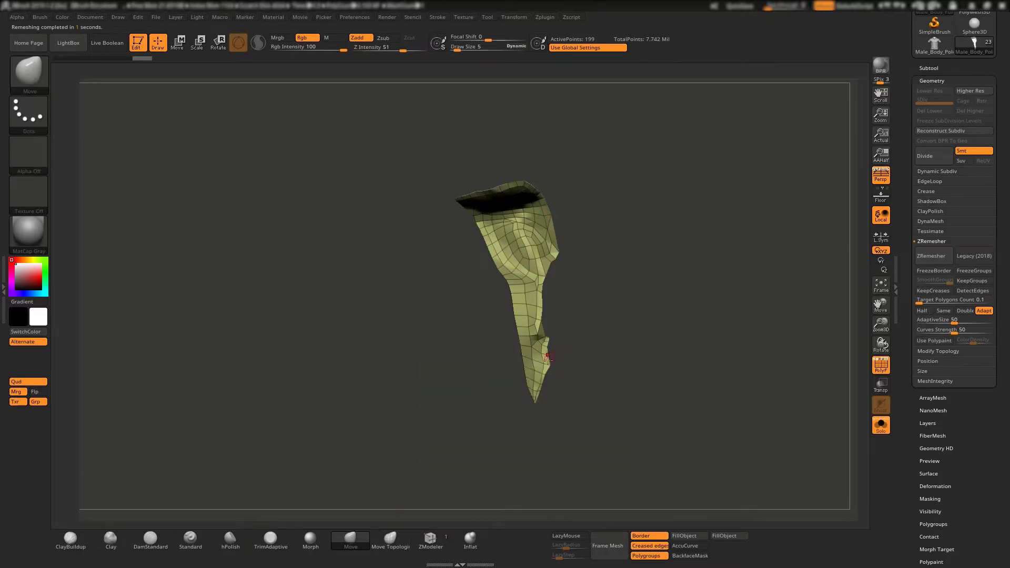
{"action": "mouse_move", "coordinate": [566, 383]}
{"action": "left_mouse_down"}
{"action": "mouse_move", "coordinate": [576, 385]}
{"action": "mouse_move", "coordinate": [572, 396]}
{"action": "left_mouse_up"}
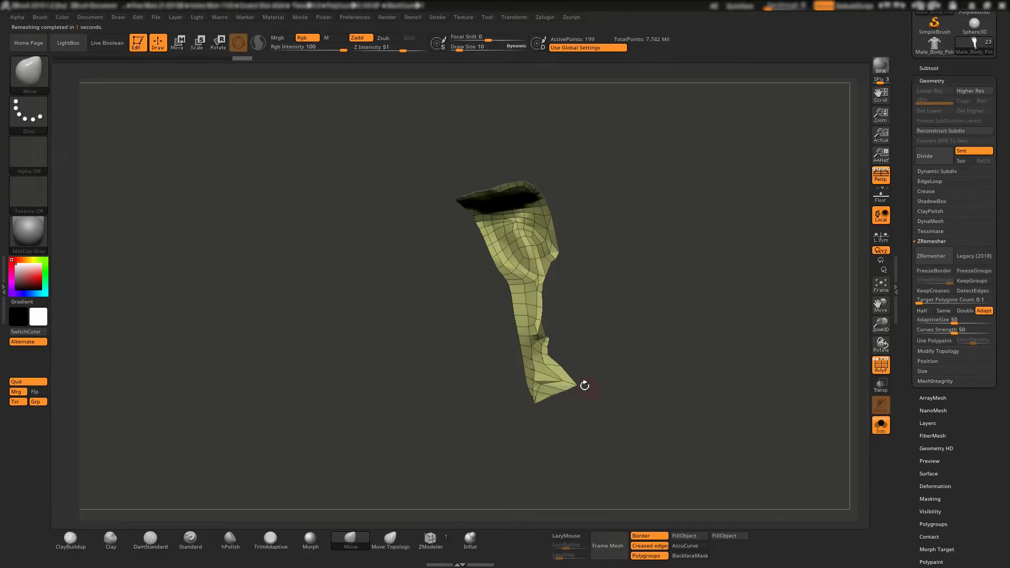
{"action": "left_click_drag", "start_coordinate": [549, 341], "coordinate": [588, 357]}
{"action": "mouse_move", "coordinate": [558, 324]}
{"action": "left_mouse_down"}
{"action": "mouse_move", "coordinate": [547, 312]}
{"action": "mouse_move", "coordinate": [564, 268]}
{"action": "left_mouse_up"}
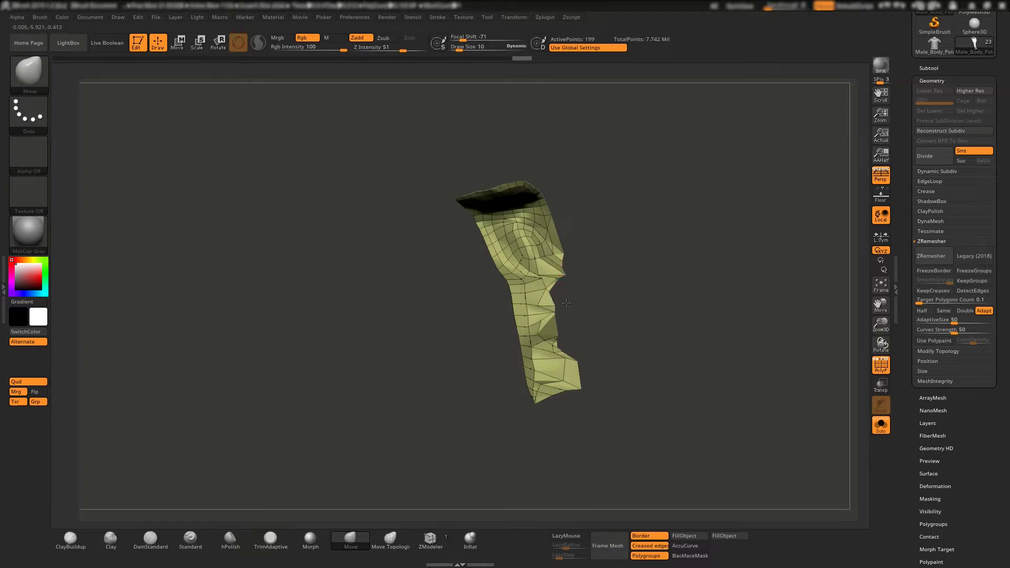
{"action": "key", "text": "ctrl+z"}
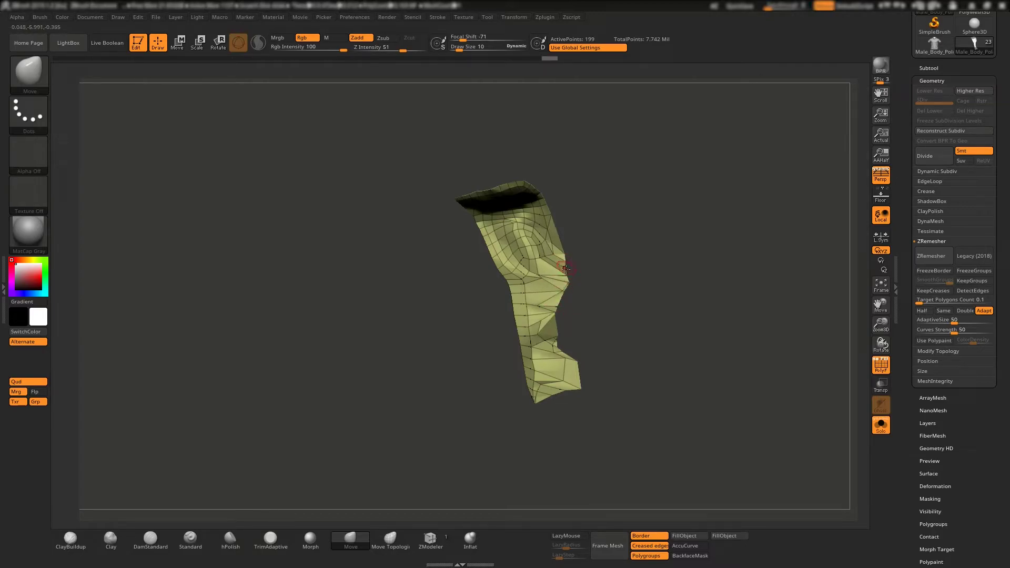
{"action": "mouse_move", "coordinate": [550, 315]}
{"action": "left_mouse_down"}
{"action": "mouse_move", "coordinate": [566, 321]}
{"action": "mouse_move", "coordinate": [563, 268]}
{"action": "left_mouse_up"}
Fit the placket to the shirt using Transp, then Solo and remesh it to about 190 points.
{"action": "left_click", "coordinate": [881, 425]}
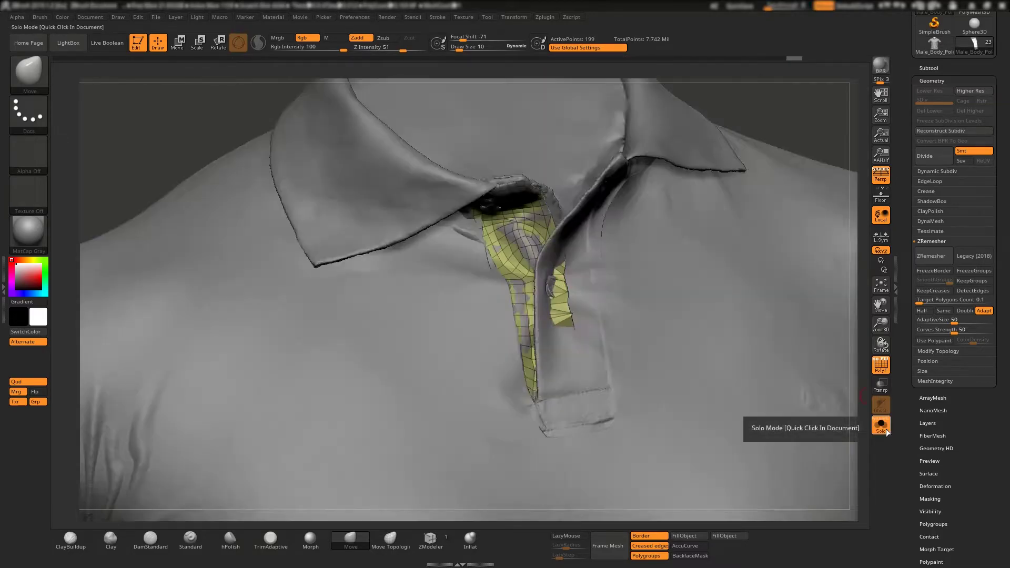
{"action": "left_click", "coordinate": [882, 385]}
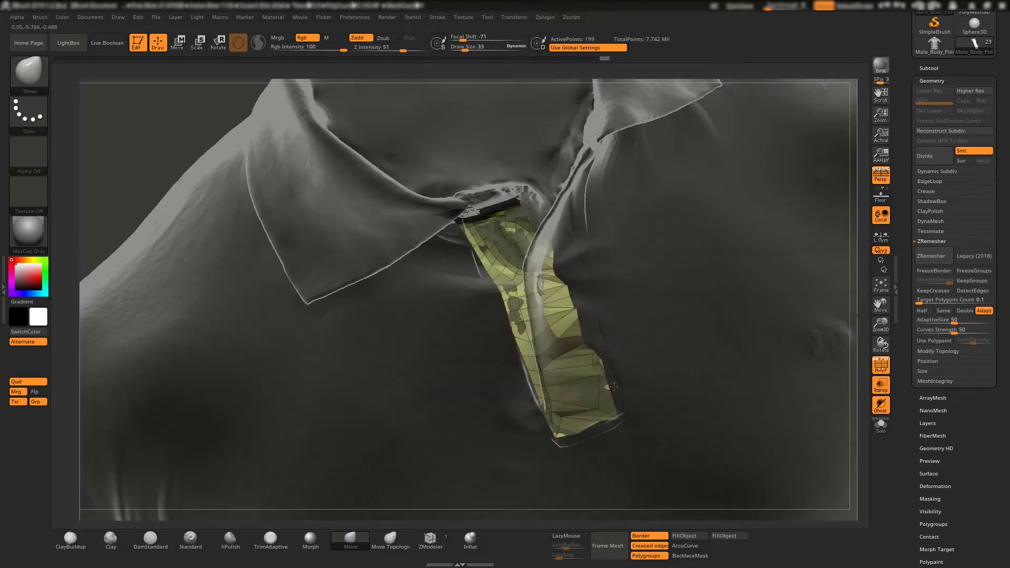
{"action": "left_click_drag", "start_coordinate": [611, 387], "coordinate": [584, 337]}
{"action": "left_click", "coordinate": [882, 371]}
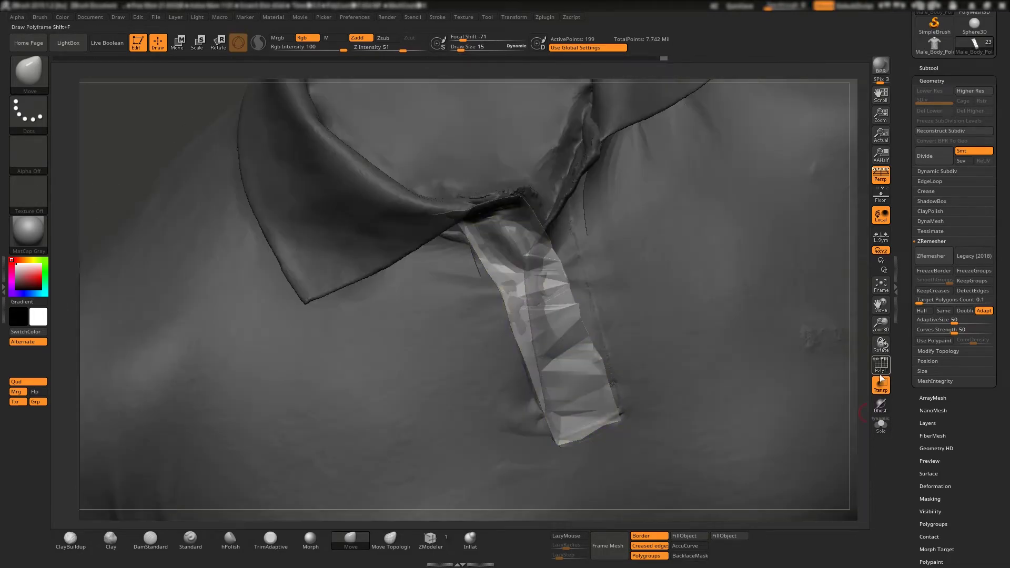
{"action": "left_click", "coordinate": [881, 425]}
{"action": "key", "text": "bracketleft"}
{"action": "key", "text": "bracketleft"}
{"action": "left_click_drag", "start_coordinate": [592, 342], "coordinate": [749, 289]}
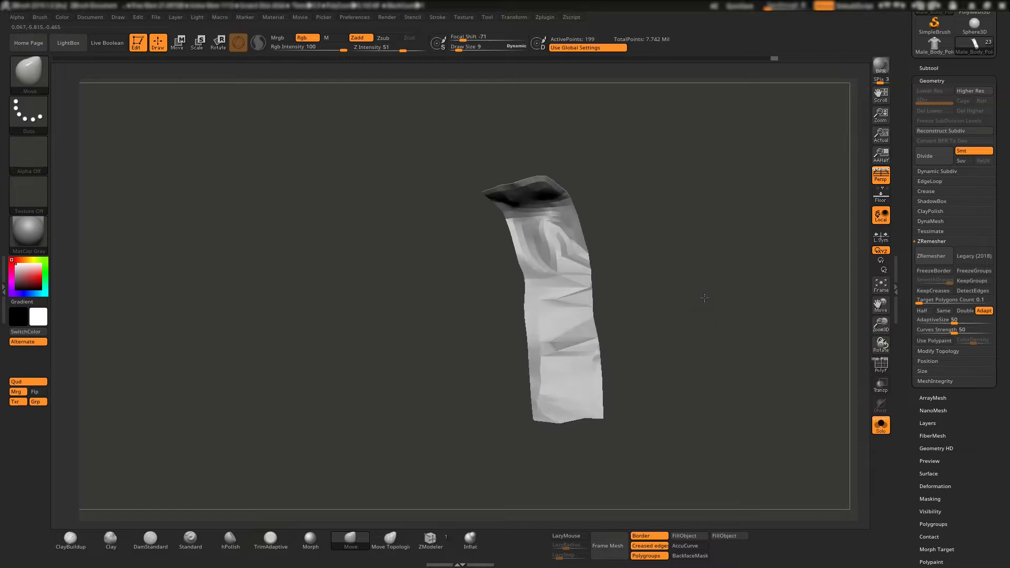
{"action": "key", "text": "ctrl+r"}
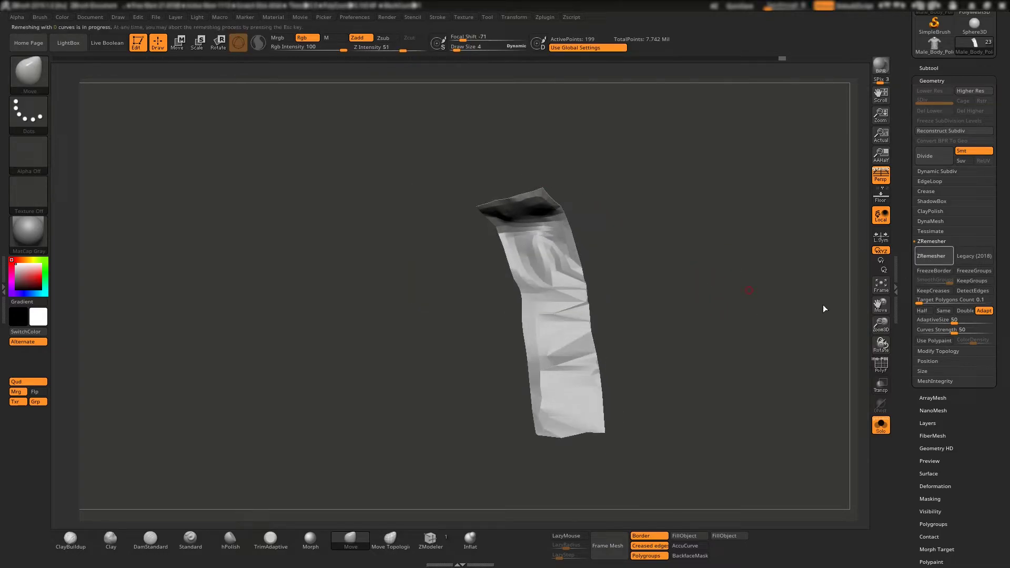
{"action": "left_click", "coordinate": [881, 364]}
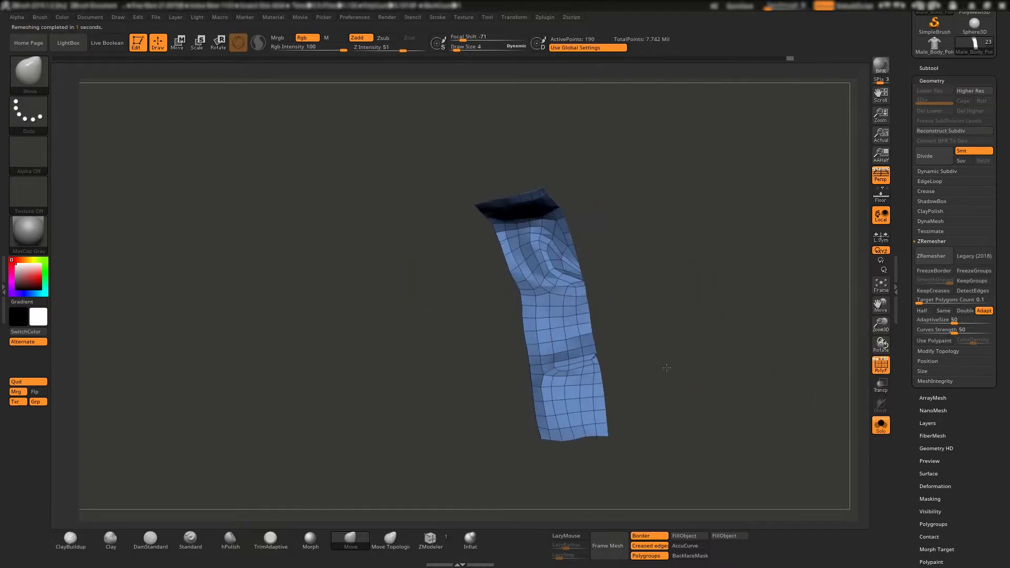
Remesh the placket with ZRemesher Legacy (2018) and orbit to check its quads.
{"action": "left_click", "coordinate": [973, 256]}
{"action": "left_click", "coordinate": [932, 256]}
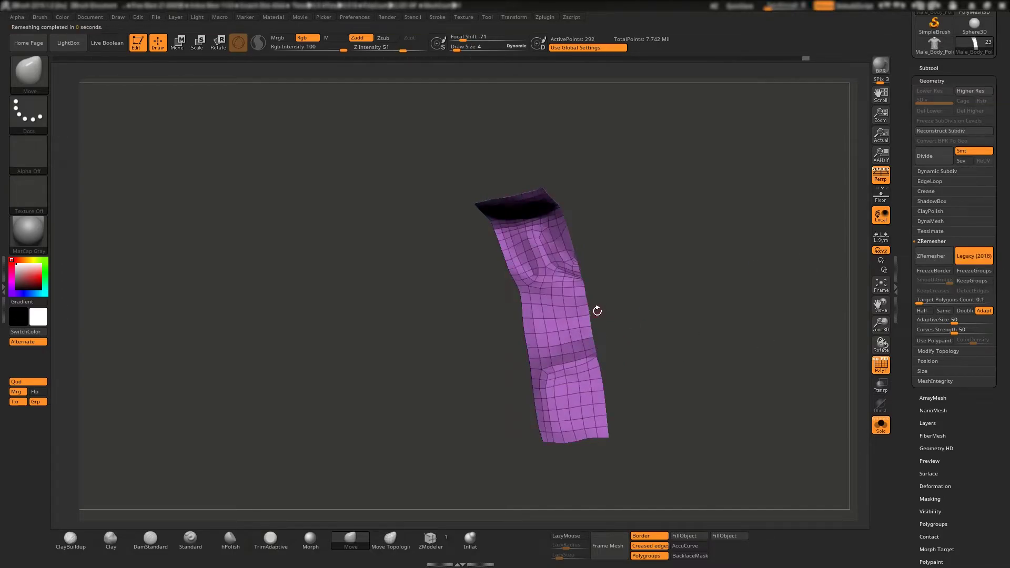
{"action": "left_click_drag", "start_coordinate": [579, 257], "coordinate": [573, 255]}
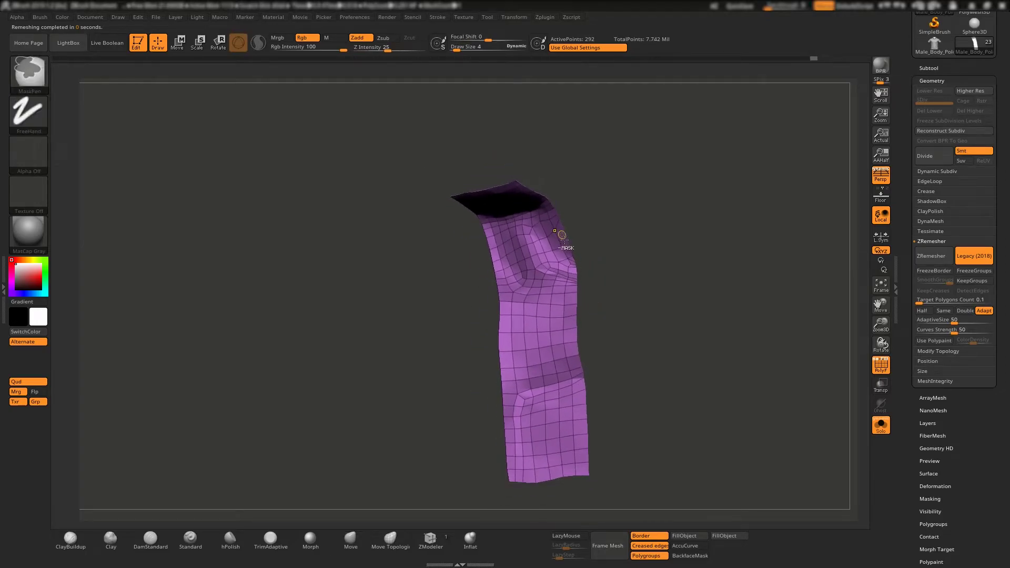
{"action": "left_click_drag", "start_coordinate": [599, 314], "coordinate": [602, 384]}
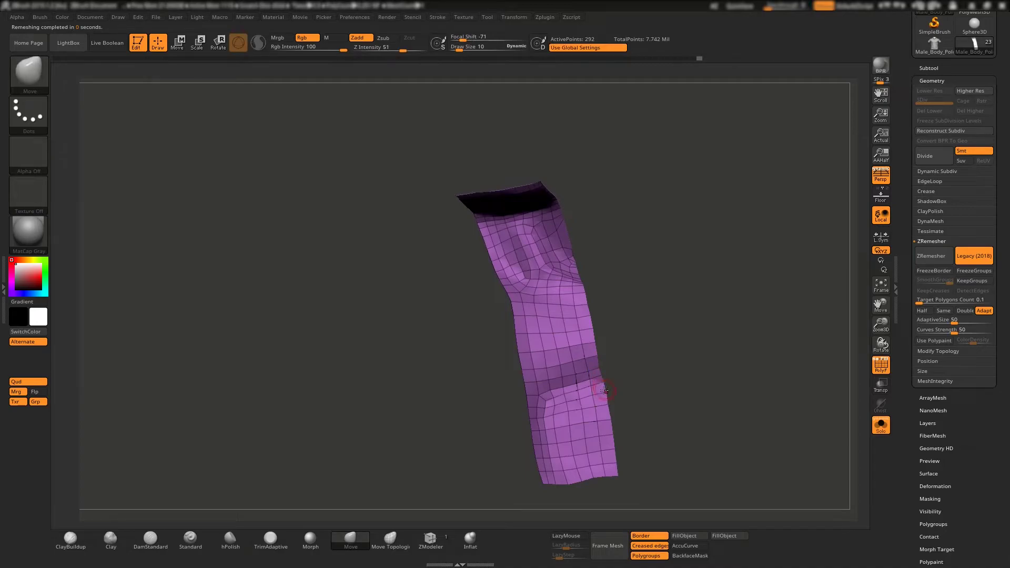
{"action": "left_click_drag", "start_coordinate": [604, 376], "coordinate": [546, 349], "text": "alt"}
{"action": "left_click", "coordinate": [933, 255]}
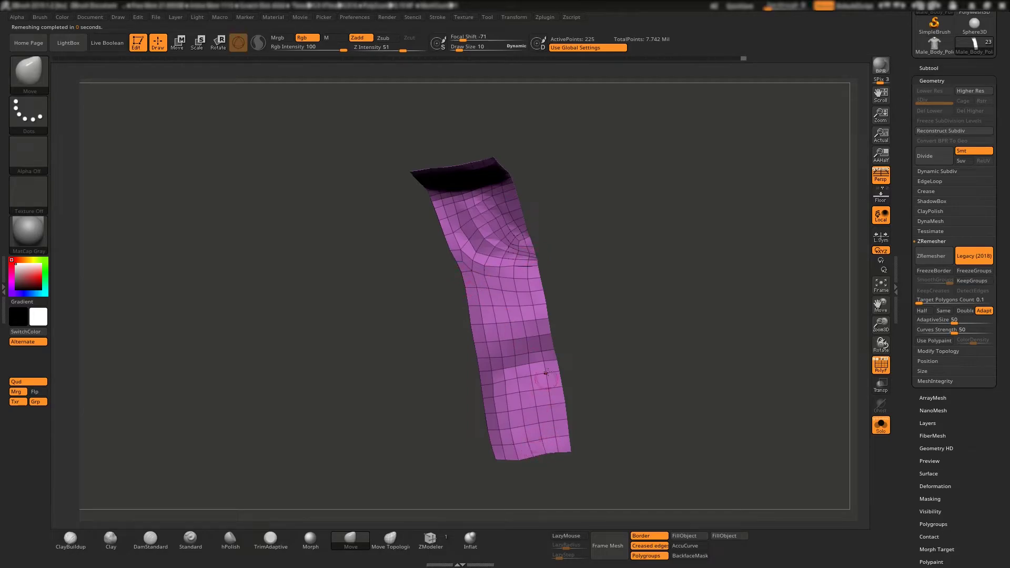
{"action": "left_click_drag", "start_coordinate": [548, 372], "coordinate": [578, 242]}
Turn off Solo and zoom out to see the 225-point placket on the full polo.
{"action": "left_click", "coordinate": [881, 426]}
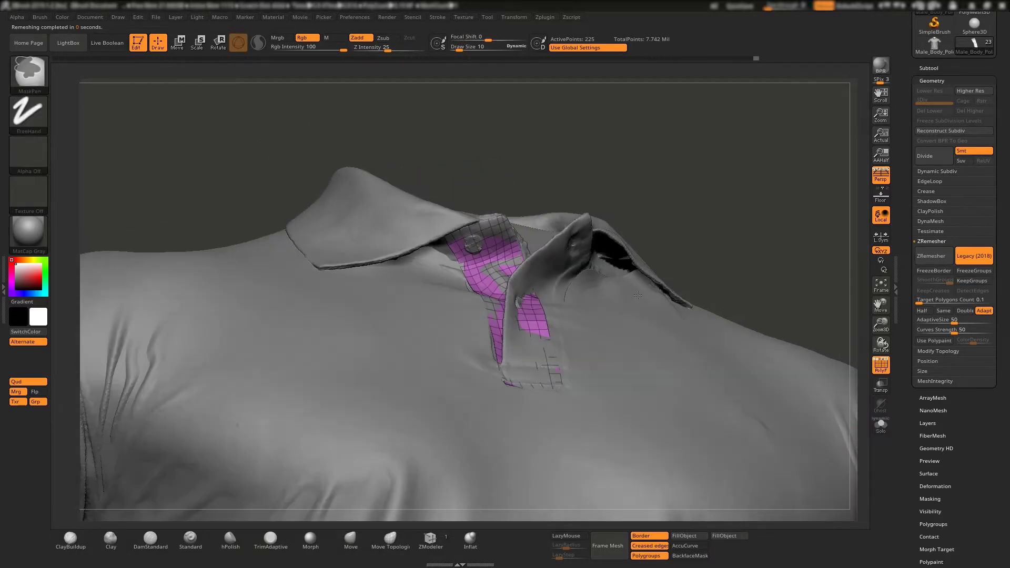
{"action": "left_click_drag", "start_coordinate": [591, 319], "coordinate": [774, 263]}
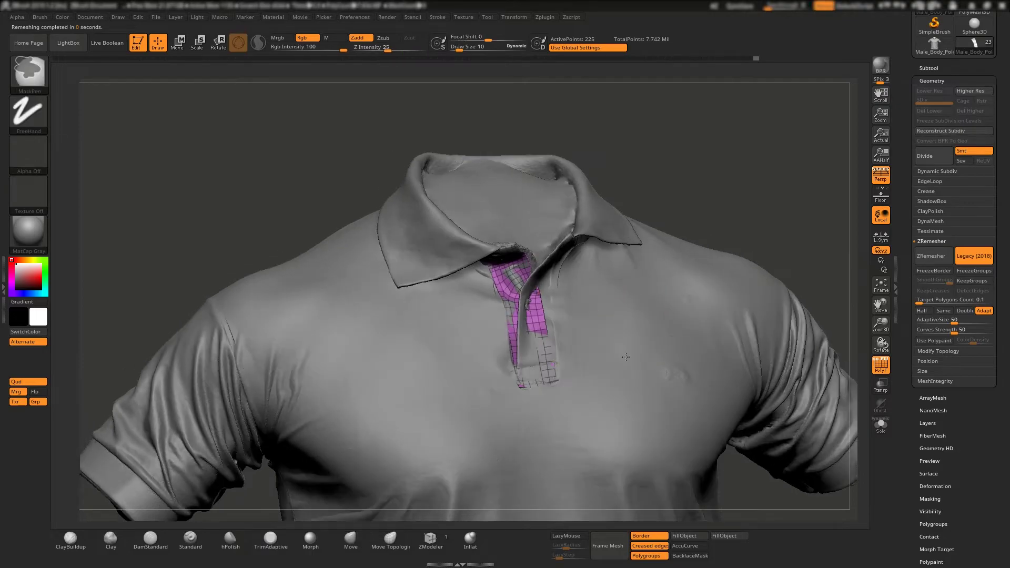
{"action": "scroll", "coordinate": [970, 286], "scroll_direction": "up", "scroll_amount": 3}
Hide the collar and sleeves subtool in the SubTool list.
{"action": "scroll", "coordinate": [971, 286], "scroll_direction": "up", "scroll_amount": 2}
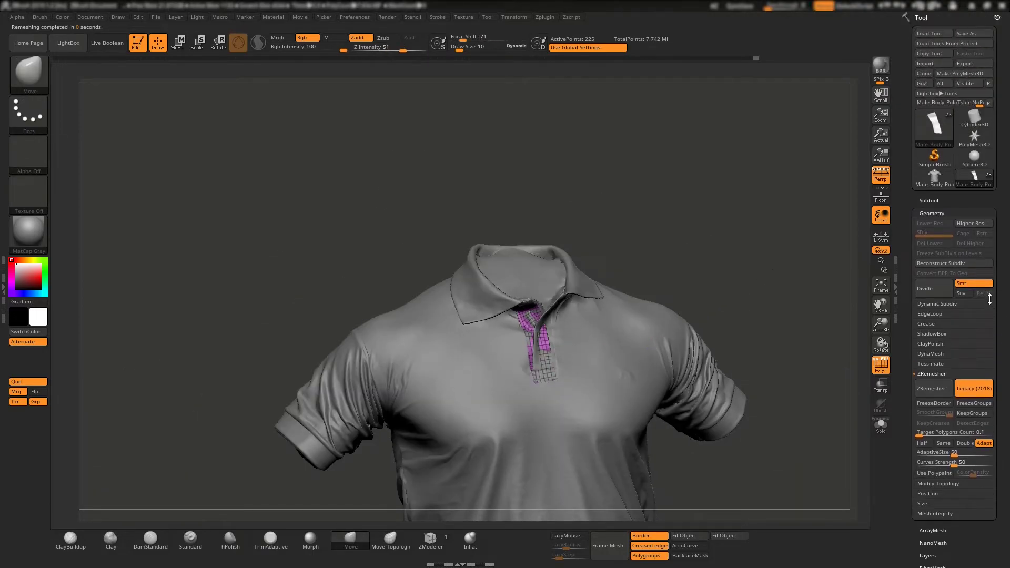
{"action": "left_click_drag", "start_coordinate": [778, 369], "coordinate": [635, 387]}
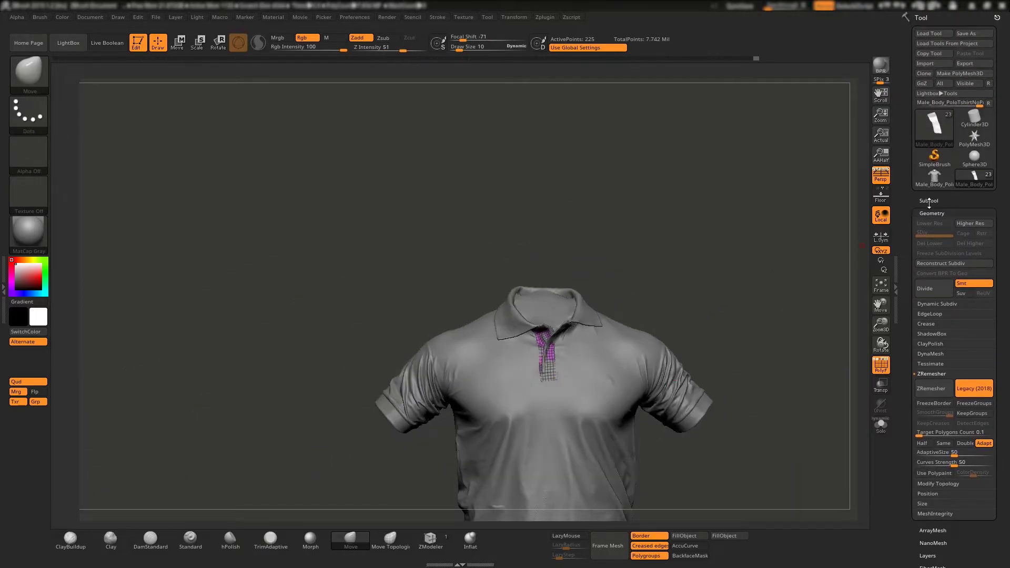
{"action": "left_click", "coordinate": [929, 201]}
{"action": "left_click", "coordinate": [982, 287]}
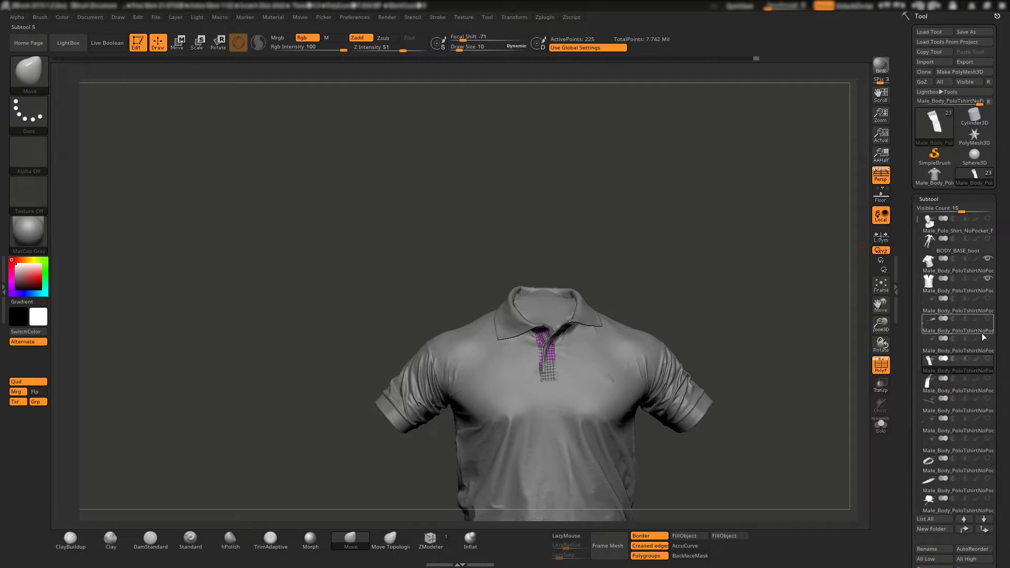
{"action": "left_click", "coordinate": [988, 258]}
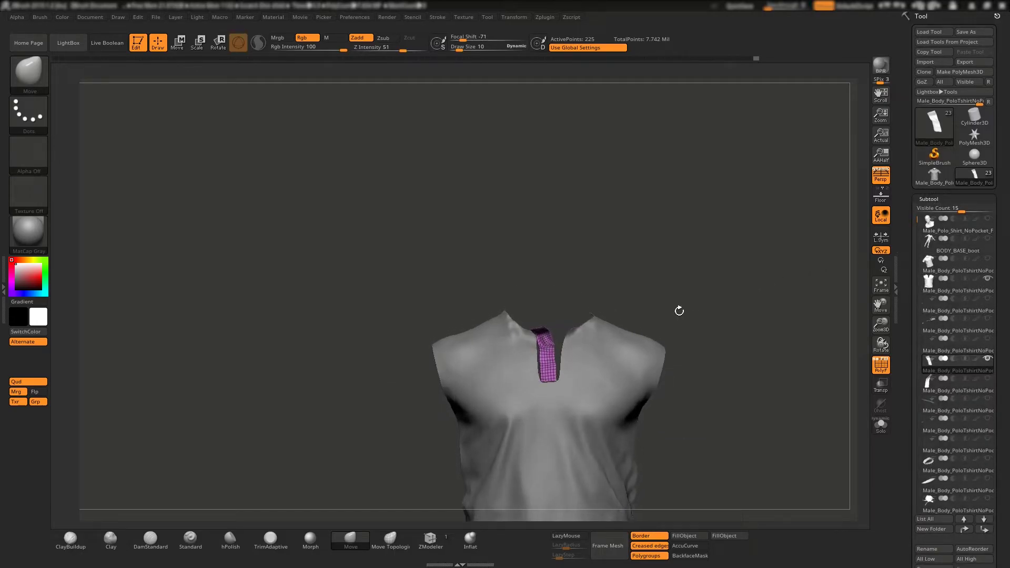
Alternate between the shirt body and placket subtools while orbiting to inspect torso and hem.
{"action": "left_click", "coordinate": [616, 381], "text": "alt"}
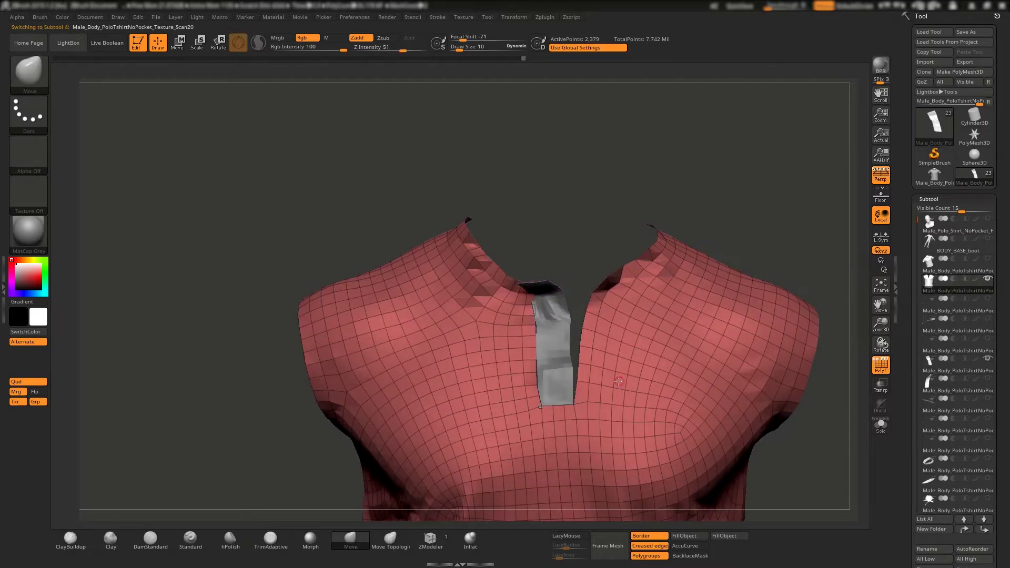
{"action": "mouse_move", "coordinate": [619, 382]}
{"action": "right_mouse_down"}
{"action": "mouse_move", "coordinate": [539, 333]}
{"action": "mouse_move", "coordinate": [548, 347]}
{"action": "right_mouse_up"}
{"action": "left_click", "coordinate": [548, 342], "text": "alt"}
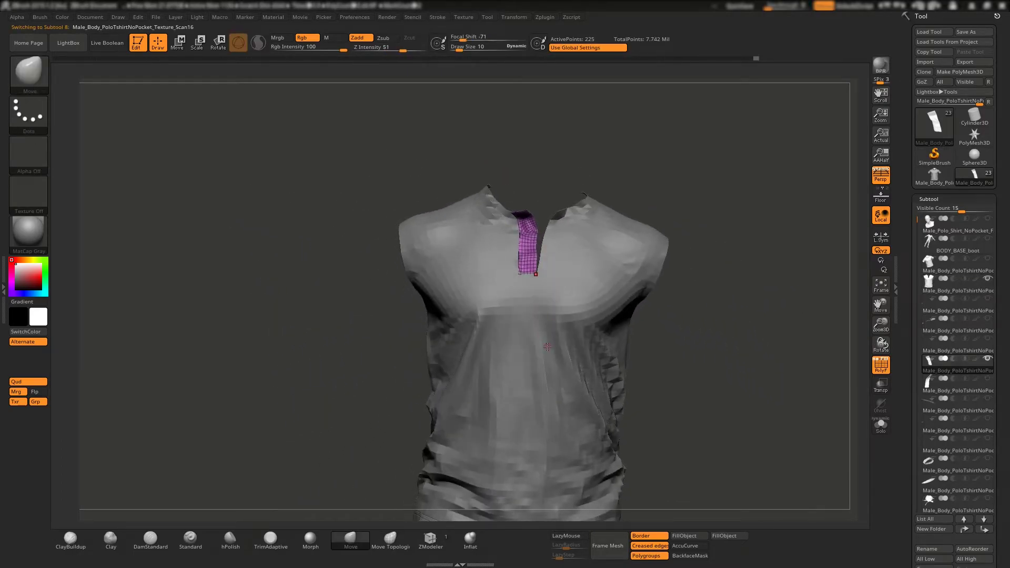
{"action": "mouse_move", "coordinate": [586, 299]}
{"action": "right_mouse_down"}
{"action": "mouse_move", "coordinate": [624, 339]}
{"action": "mouse_move", "coordinate": [642, 316]}
{"action": "right_mouse_up"}
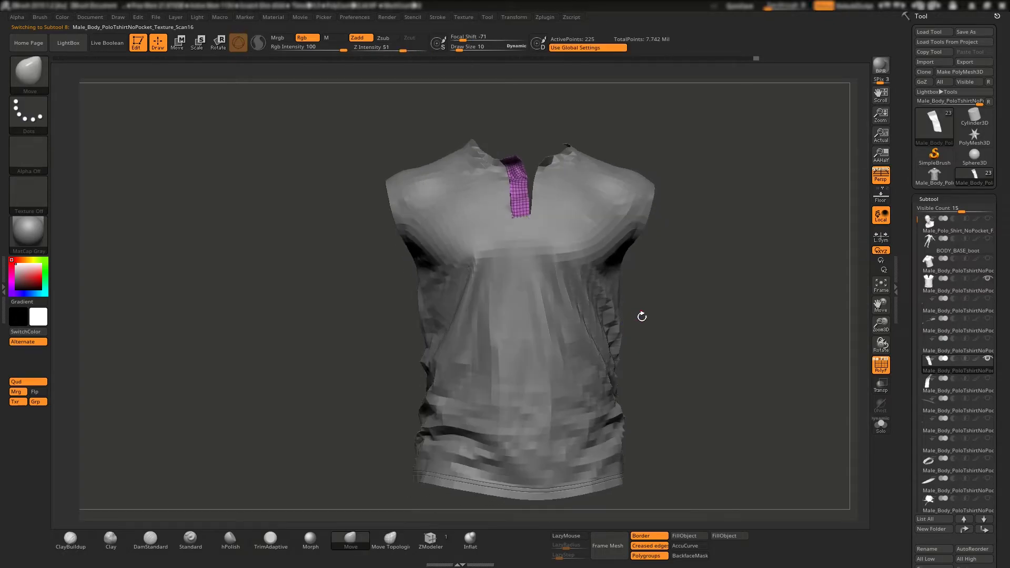
{"action": "left_click", "coordinate": [589, 363], "text": "alt"}
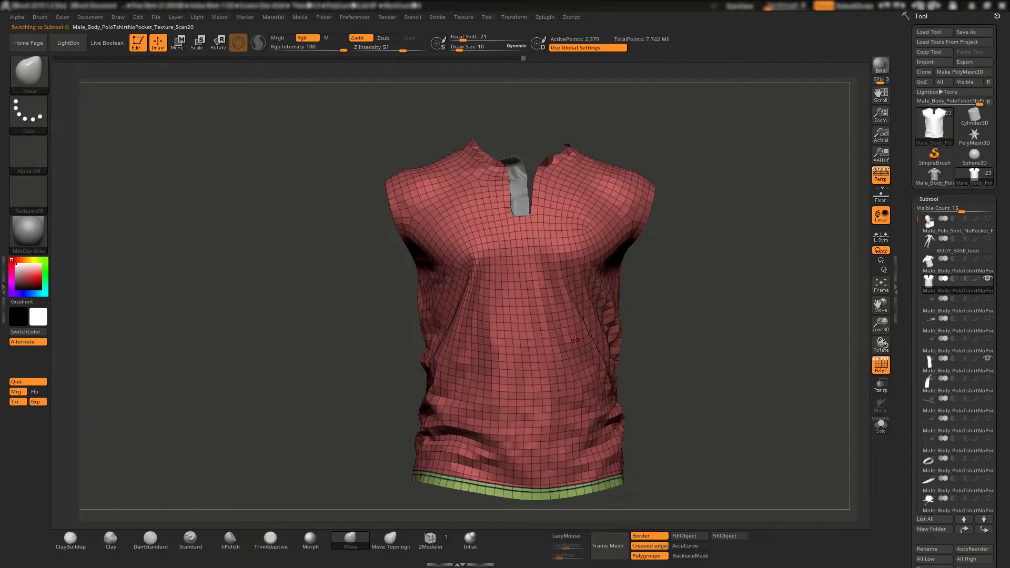
{"action": "left_click", "coordinate": [520, 197], "text": "alt"}
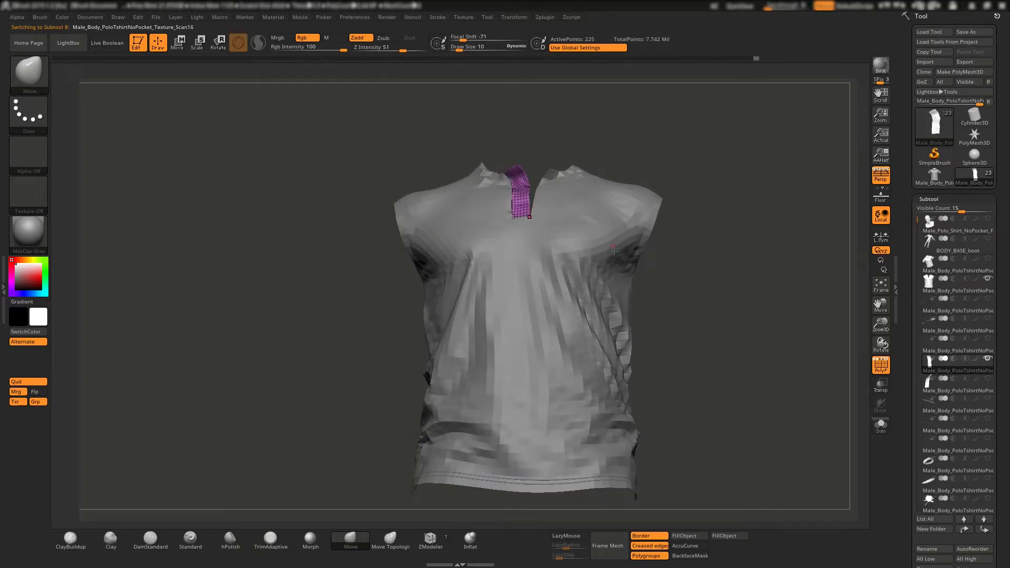
{"action": "mouse_move", "coordinate": [668, 242]}
{"action": "left_mouse_down"}
{"action": "mouse_move", "coordinate": [545, 195]}
{"action": "mouse_move", "coordinate": [542, 226]}
{"action": "mouse_move", "coordinate": [533, 205]}
{"action": "left_mouse_up"}
{"action": "left_click", "coordinate": [545, 434], "text": "alt"}
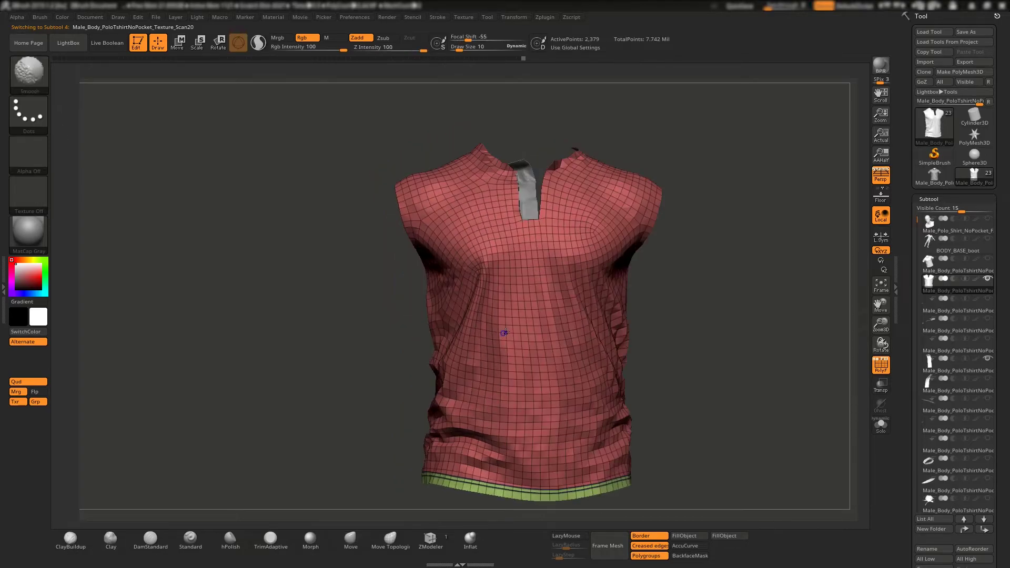
Frame the whole torso and compare body and placket from higher and side angles.
{"action": "key", "text": "f"}
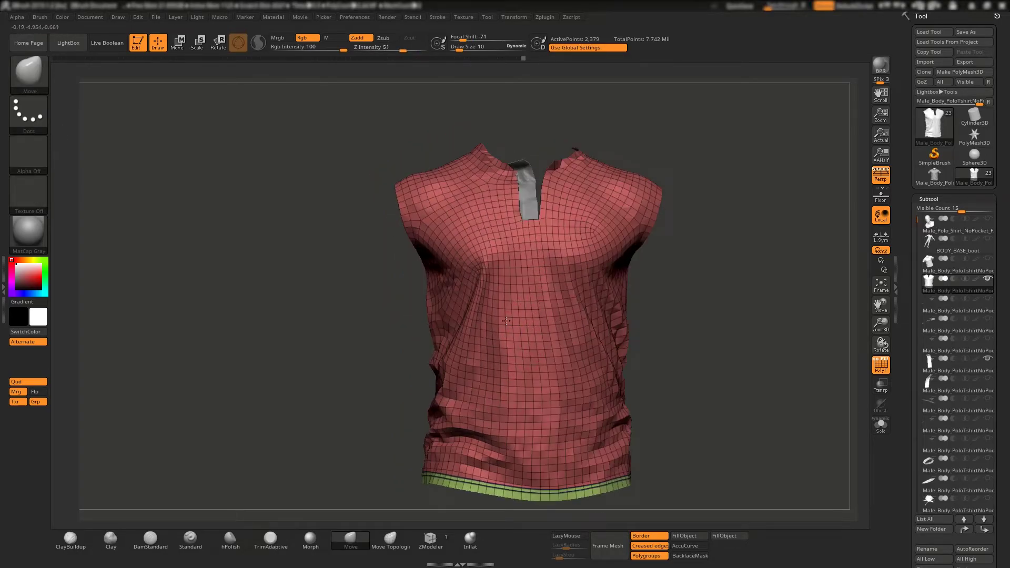
{"action": "right_click_drag", "start_coordinate": [506, 321], "coordinate": [485, 322], "text": "alt"}
{"action": "left_click", "coordinate": [508, 208], "text": "alt"}
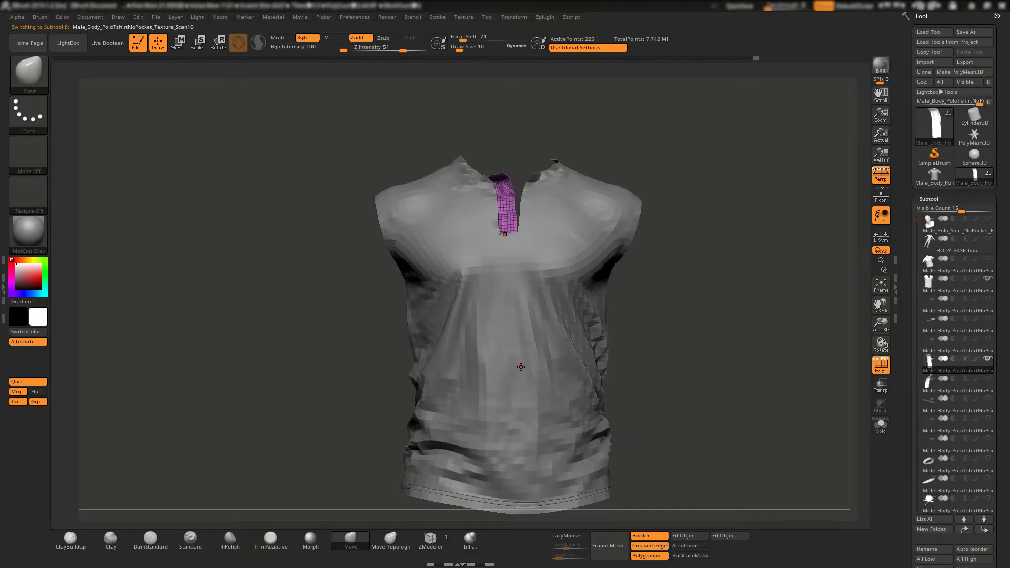
{"action": "right_click_drag", "start_coordinate": [604, 321], "coordinate": [636, 284]}
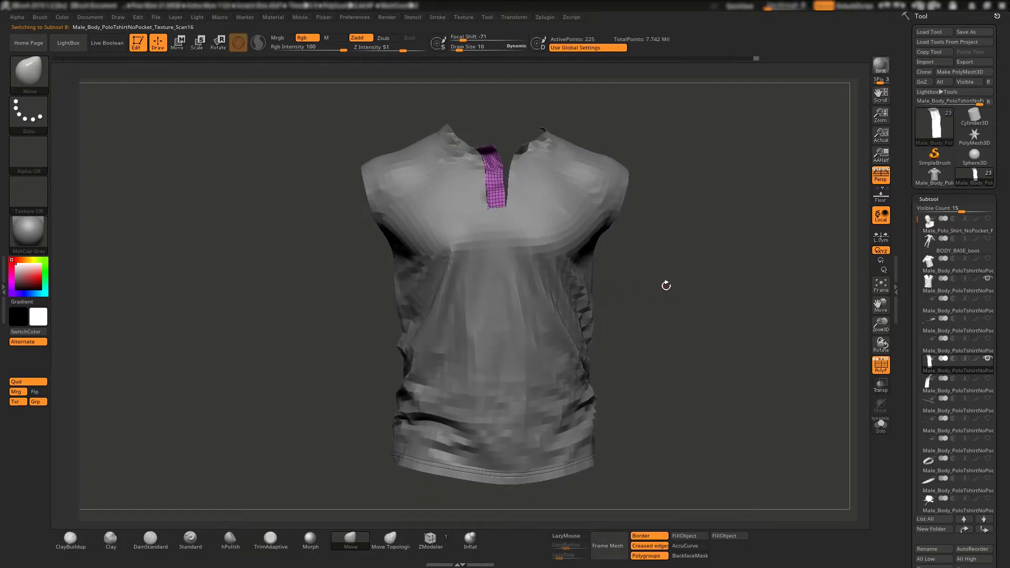
{"action": "left_click", "coordinate": [478, 280], "text": "alt"}
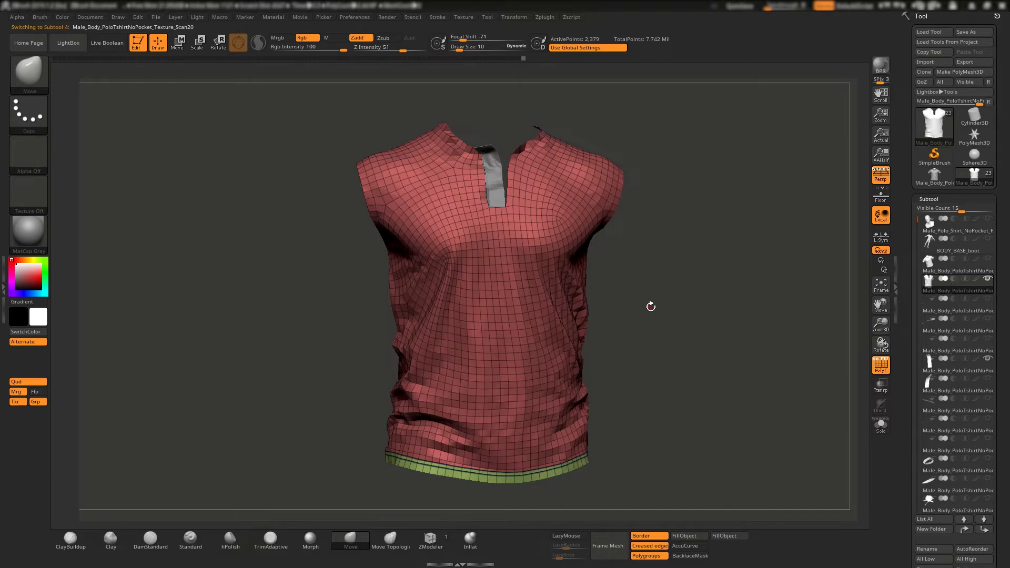
{"action": "mouse_move", "coordinate": [651, 306]}
{"action": "right_mouse_down"}
{"action": "mouse_move", "coordinate": [633, 321]}
{"action": "mouse_move", "coordinate": [548, 239]}
{"action": "right_mouse_up"}
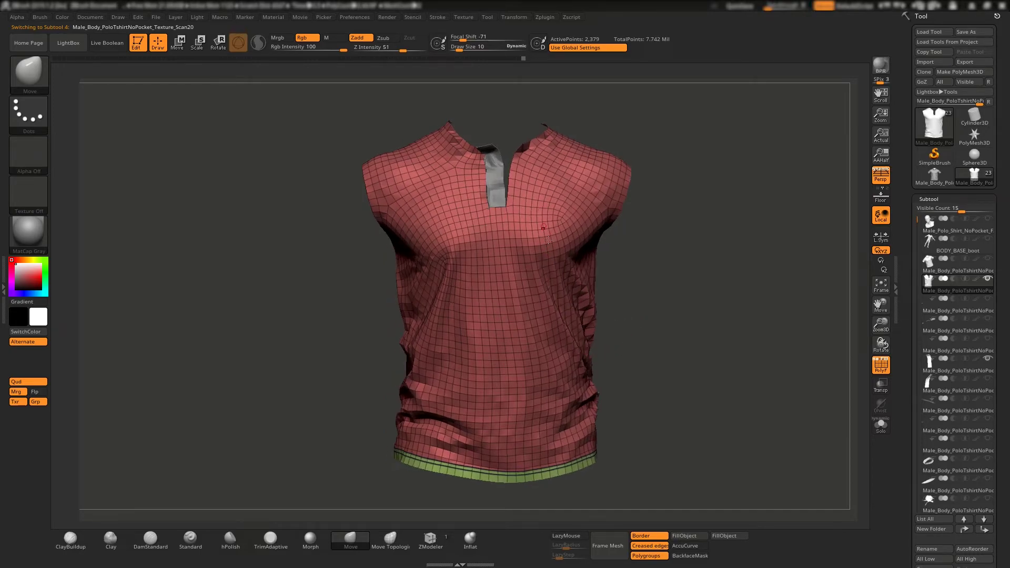
{"action": "right_click_drag", "start_coordinate": [637, 344], "coordinate": [663, 315]}
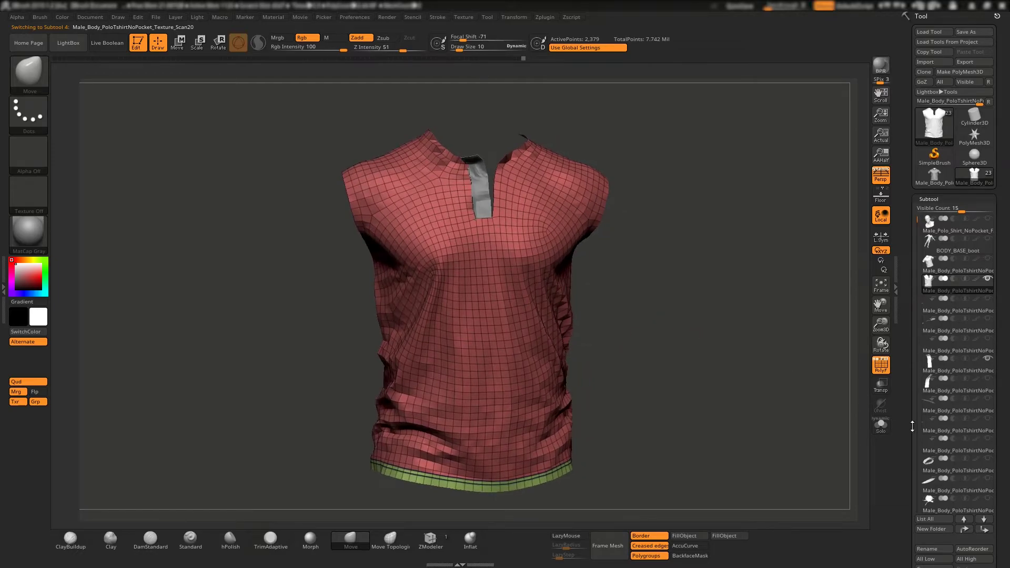
Select the merged low-poly polo subtool with PolyF wireframe on, checking back and front.
{"action": "left_click", "coordinate": [930, 362]}
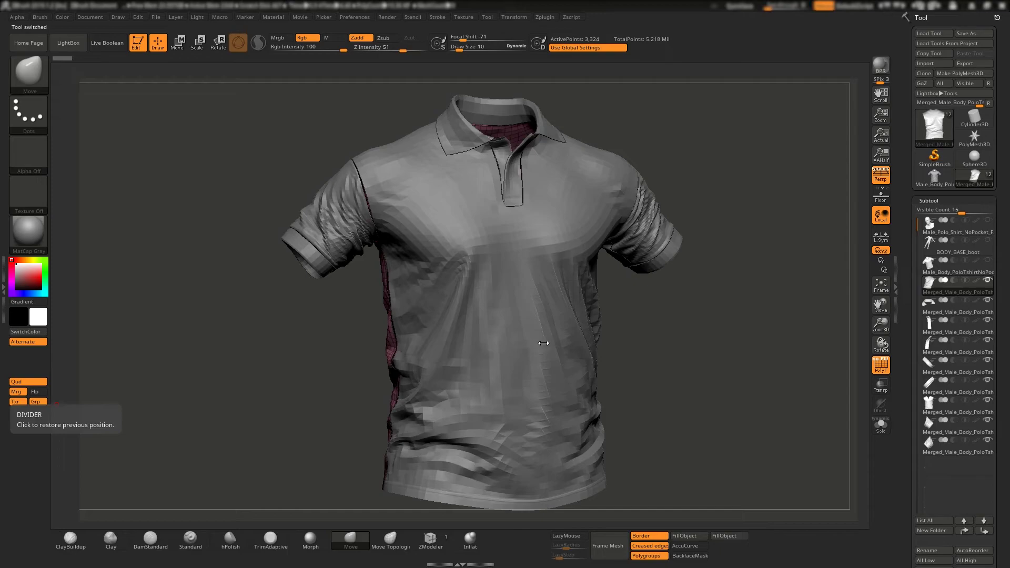
{"action": "right_click_drag", "start_coordinate": [544, 343], "coordinate": [542, 342]}
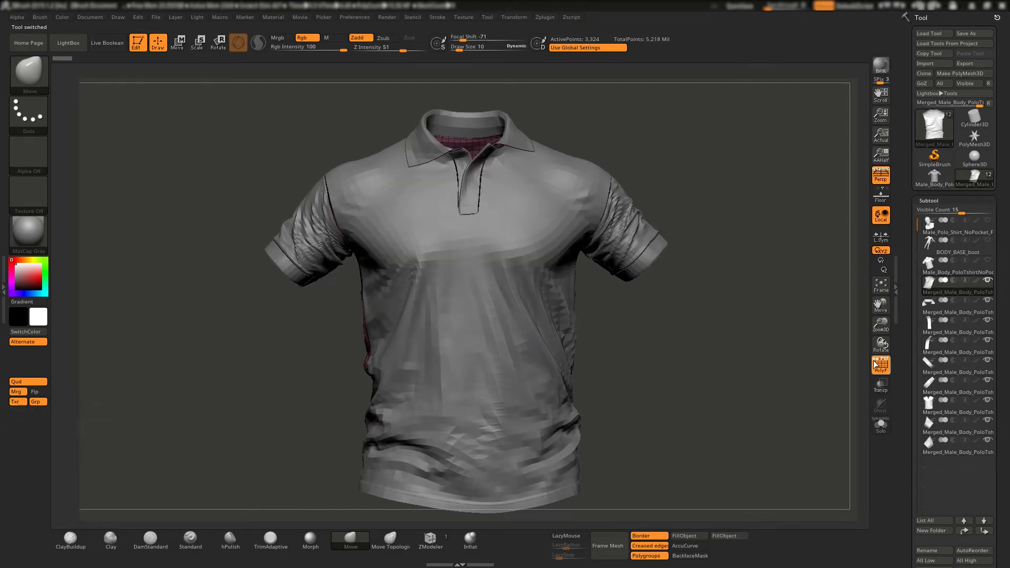
{"action": "left_click", "coordinate": [876, 364]}
{"action": "mouse_move", "coordinate": [655, 358]}
{"action": "left_mouse_down"}
{"action": "mouse_move", "coordinate": [528, 346]}
{"action": "mouse_move", "coordinate": [575, 324]}
{"action": "left_mouse_up"}
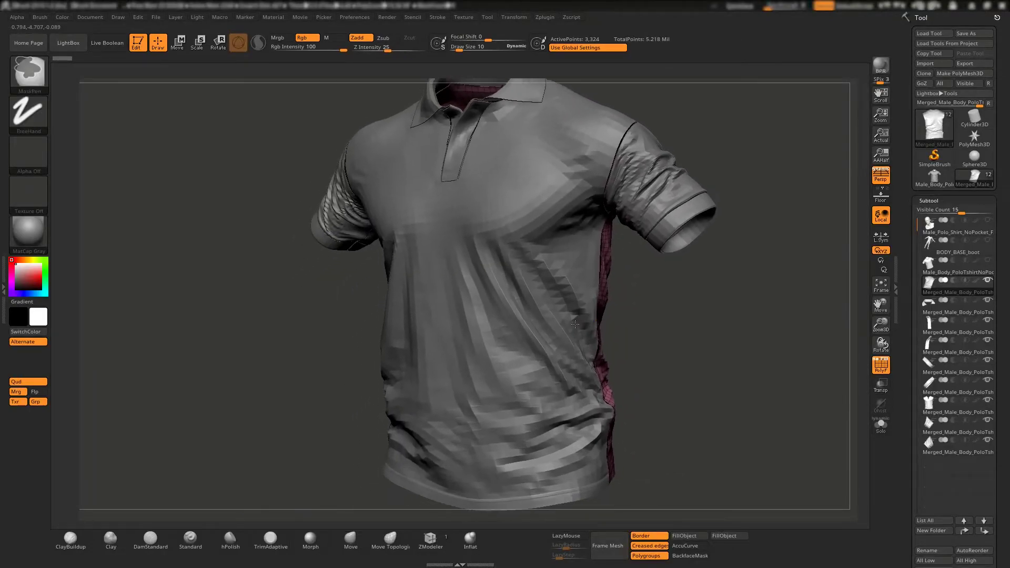
{"action": "right_click_drag", "start_coordinate": [576, 324], "coordinate": [543, 236]}
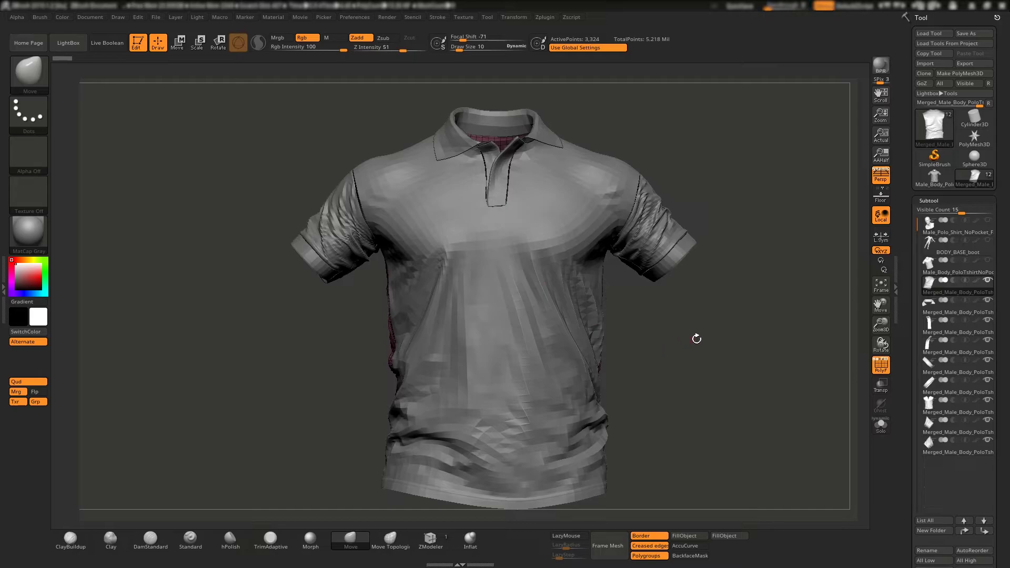
Step through the shirt's parts, inspect collar and sleeve cuff, and select the placket.
{"action": "key", "text": "Down"}
{"action": "key", "text": "Down"}
{"action": "key", "text": "Down"}
{"action": "key", "text": "Down"}
{"action": "key", "text": "Down"}
{"action": "key", "text": "Down"}
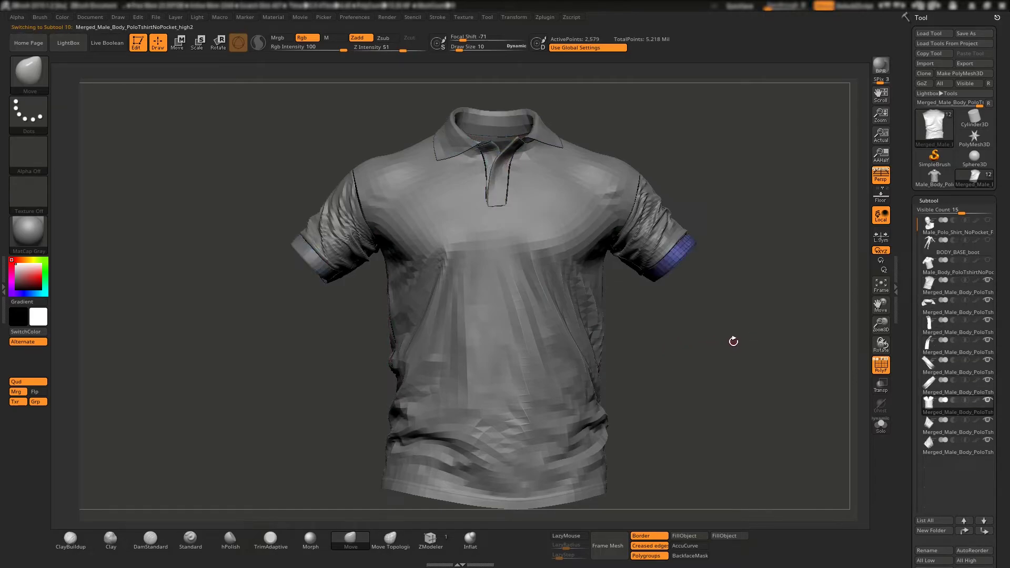
{"action": "key", "text": "Up"}
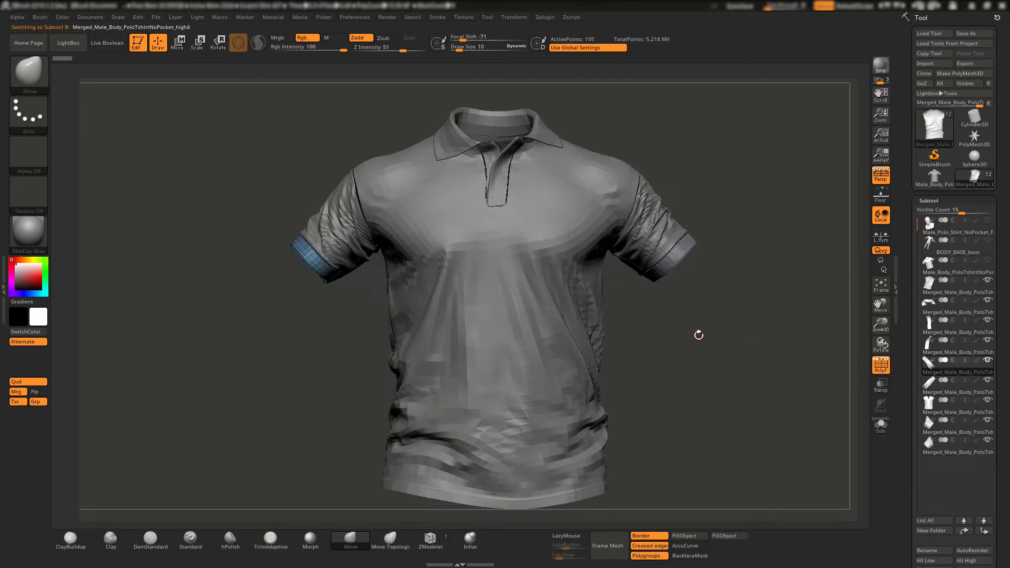
{"action": "left_click_drag", "start_coordinate": [611, 316], "coordinate": [536, 296]}
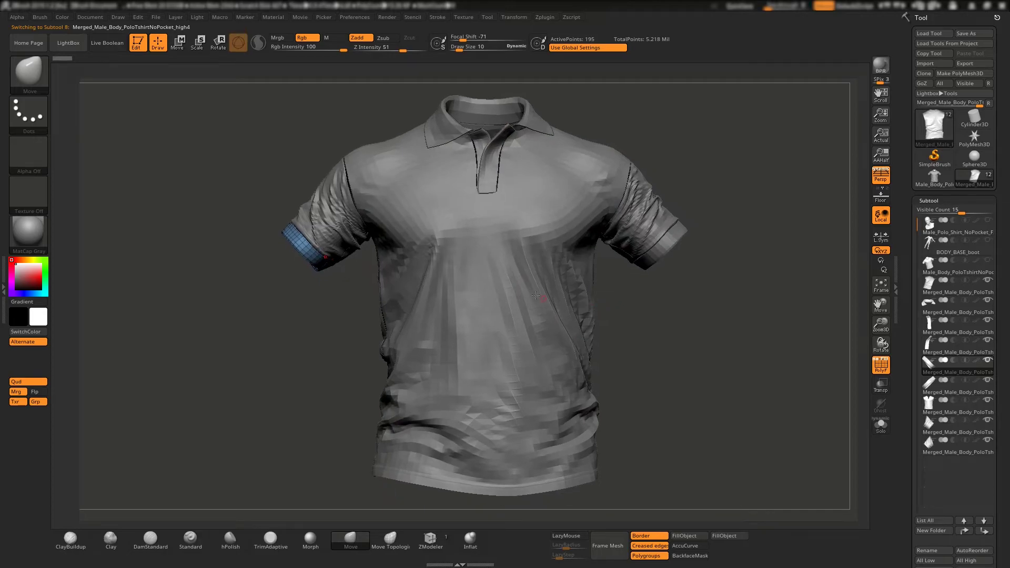
{"action": "mouse_move", "coordinate": [627, 313]}
{"action": "left_mouse_down"}
{"action": "mouse_move", "coordinate": [633, 342]}
{"action": "mouse_move", "coordinate": [704, 335]}
{"action": "mouse_move", "coordinate": [620, 296]}
{"action": "mouse_move", "coordinate": [623, 316]}
{"action": "mouse_move", "coordinate": [592, 264]}
{"action": "mouse_move", "coordinate": [519, 224]}
{"action": "left_mouse_up"}
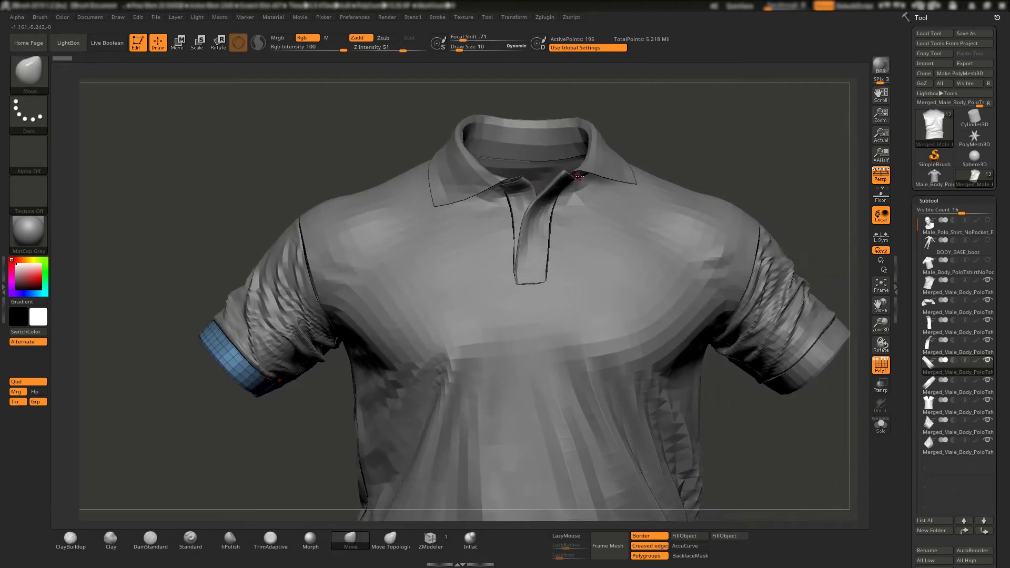
{"action": "right_click_drag", "start_coordinate": [578, 176], "coordinate": [488, 273]}
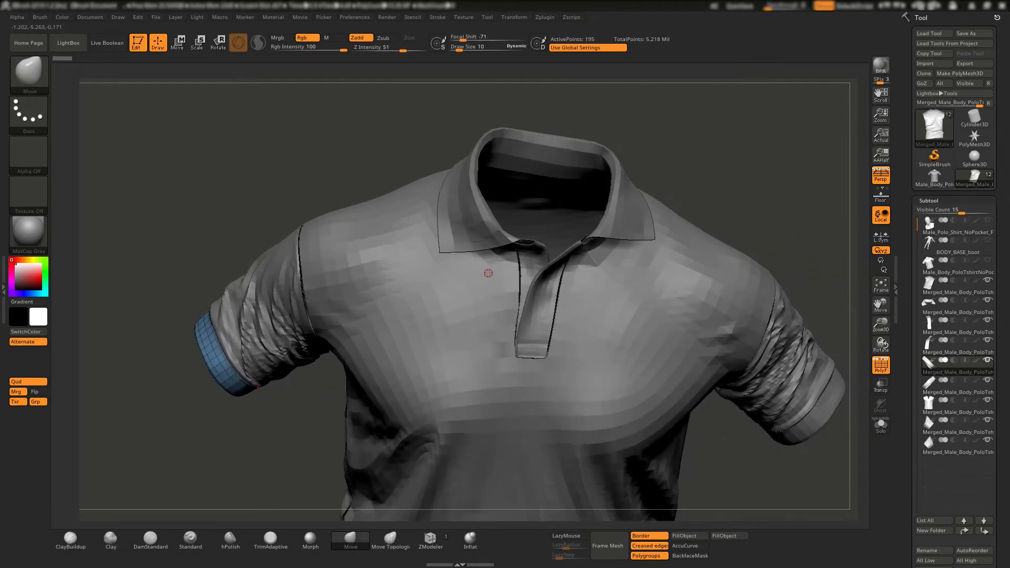
{"action": "left_click", "coordinate": [553, 257], "text": "alt"}
Solo the placket and orbit it so its top flap faces forward.
{"action": "right_click_drag", "start_coordinate": [554, 257], "coordinate": [842, 346]}
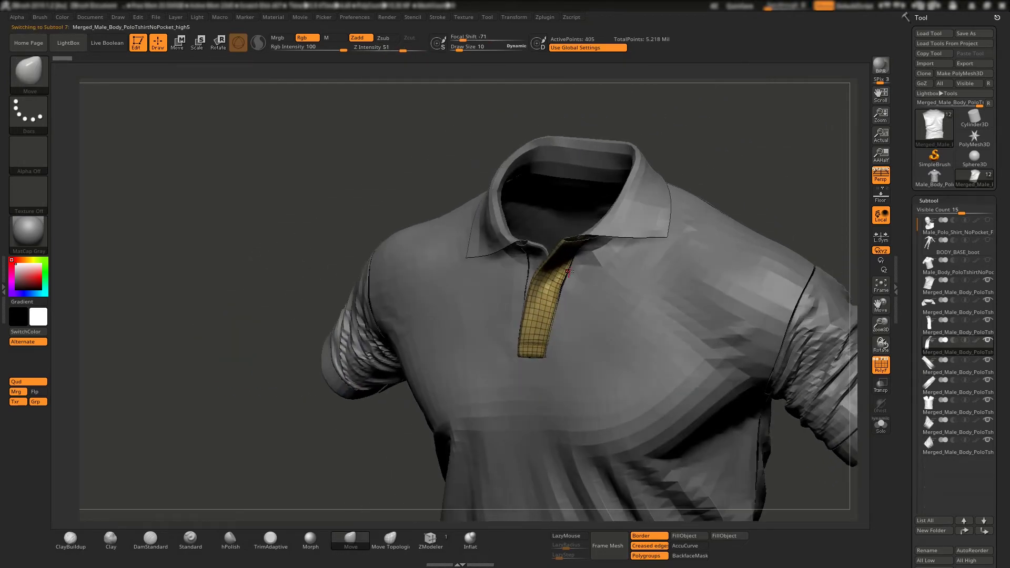
{"action": "left_click", "coordinate": [881, 425]}
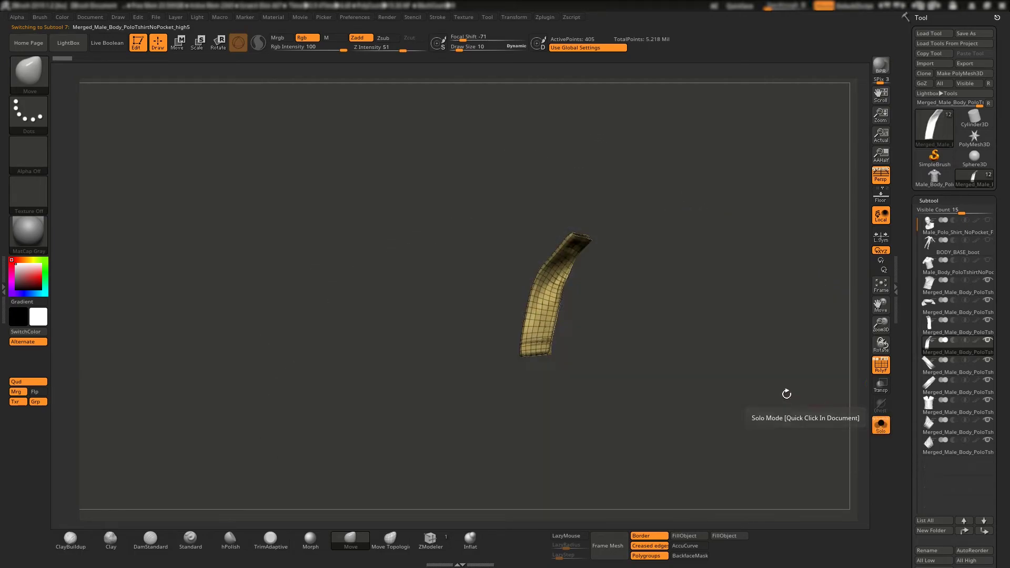
{"action": "mouse_move", "coordinate": [787, 392]}
{"action": "right_mouse_down"}
{"action": "mouse_move", "coordinate": [602, 311]}
{"action": "mouse_move", "coordinate": [586, 273]}
{"action": "mouse_move", "coordinate": [597, 274]}
{"action": "right_mouse_up"}
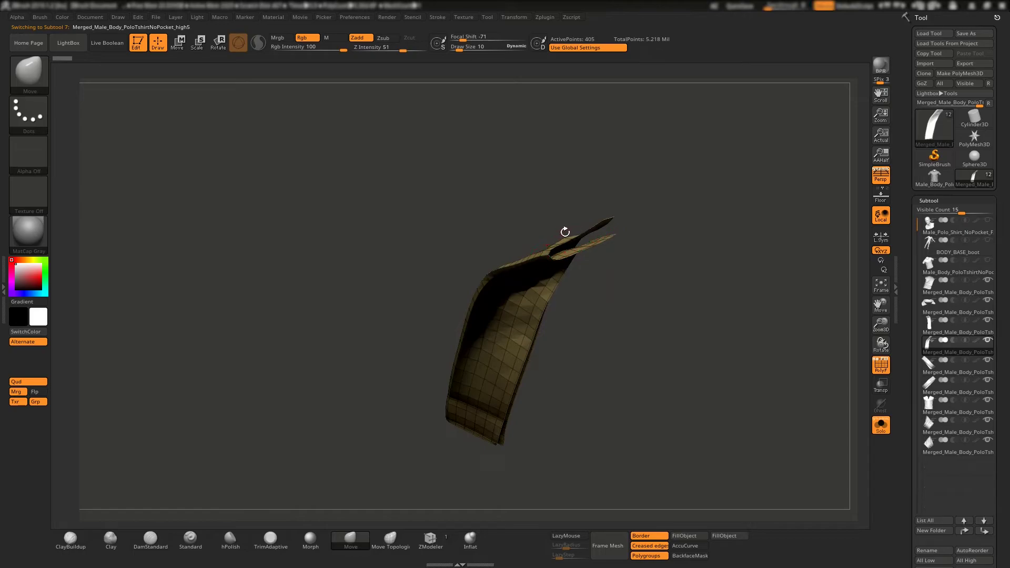
{"action": "mouse_move", "coordinate": [614, 226]}
{"action": "right_mouse_down"}
{"action": "mouse_move", "coordinate": [592, 260]}
{"action": "mouse_move", "coordinate": [643, 203]}
{"action": "mouse_move", "coordinate": [664, 200]}
{"action": "mouse_move", "coordinate": [654, 212]}
{"action": "mouse_move", "coordinate": [670, 184]}
{"action": "mouse_move", "coordinate": [586, 266]}
{"action": "right_mouse_up"}
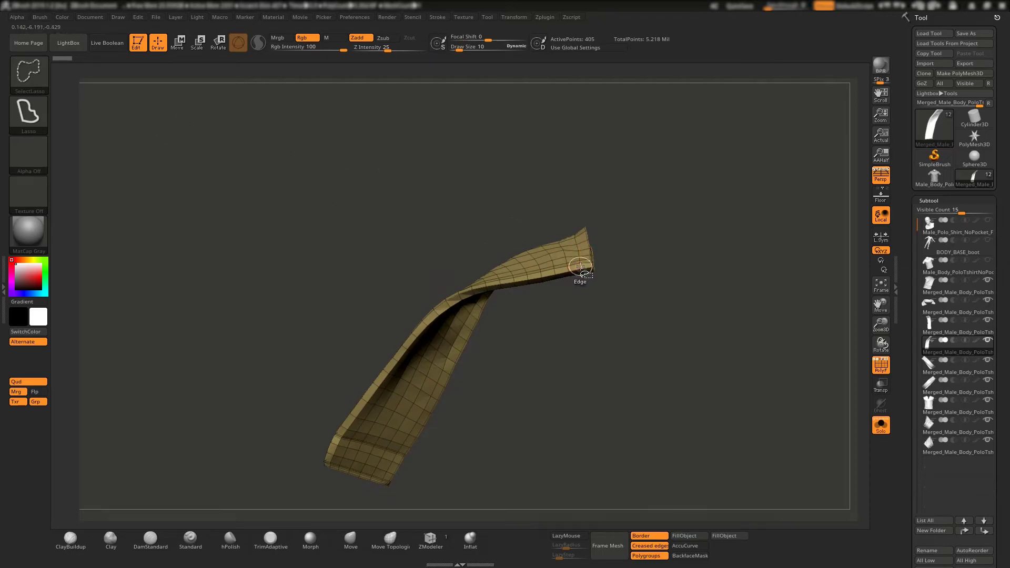
{"action": "mouse_move", "coordinate": [584, 266]}
{"action": "right_mouse_down"}
{"action": "mouse_move", "coordinate": [608, 210]}
{"action": "mouse_move", "coordinate": [579, 254]}
{"action": "mouse_move", "coordinate": [571, 192]}
{"action": "mouse_move", "coordinate": [624, 186]}
{"action": "right_mouse_up"}
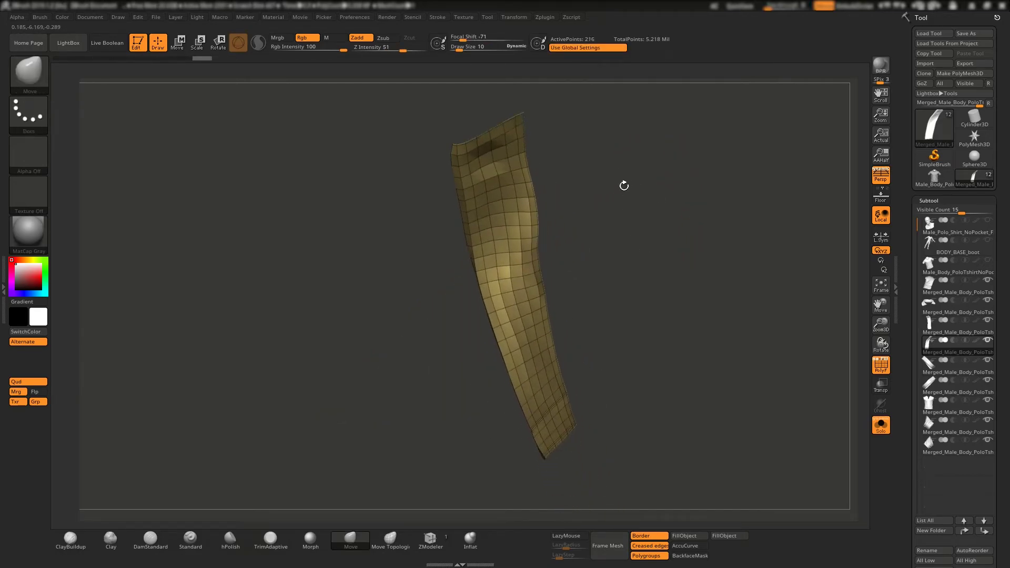
Run Optimize Points under Geometry > Modify Topology and switch to the ZModeler brush.
{"action": "scroll", "coordinate": [937, 422], "scroll_direction": "down", "scroll_amount": 3}
{"action": "scroll", "coordinate": [937, 422], "scroll_direction": "down", "scroll_amount": 2}
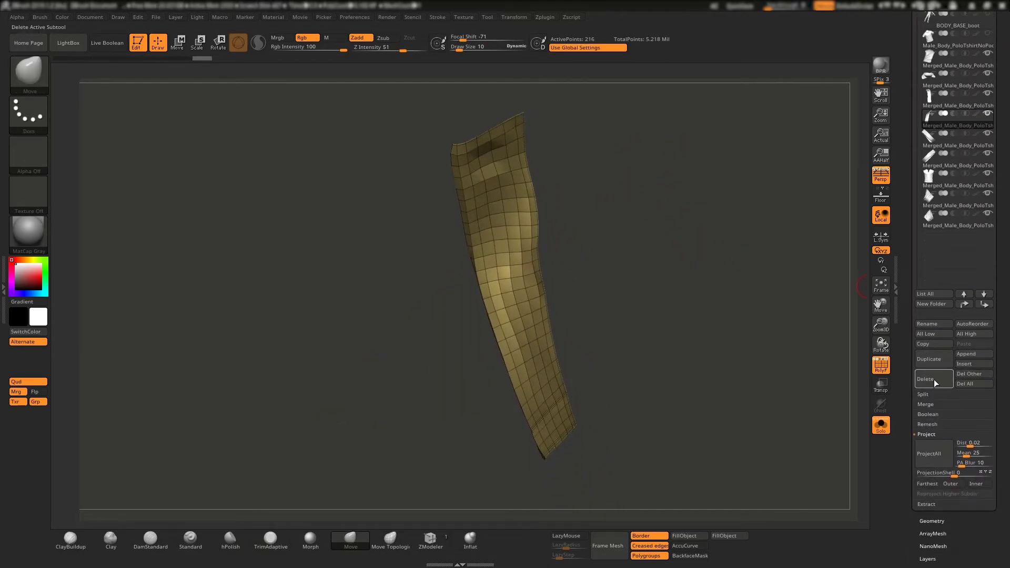
{"action": "scroll", "coordinate": [938, 521], "scroll_direction": "down", "scroll_amount": 1}
{"action": "scroll", "coordinate": [956, 399], "scroll_direction": "down", "scroll_amount": 1}
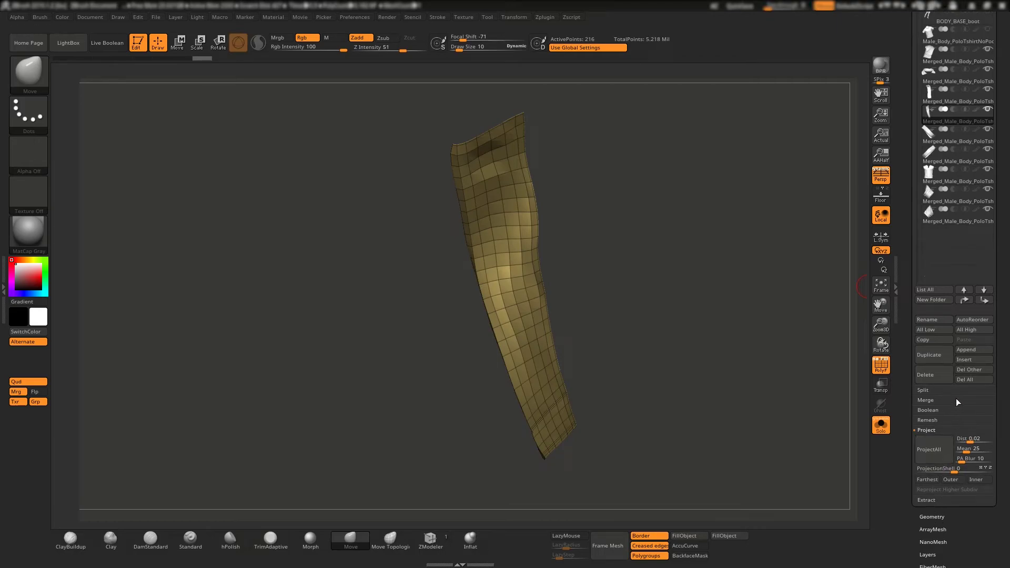
{"action": "left_click", "coordinate": [941, 517]}
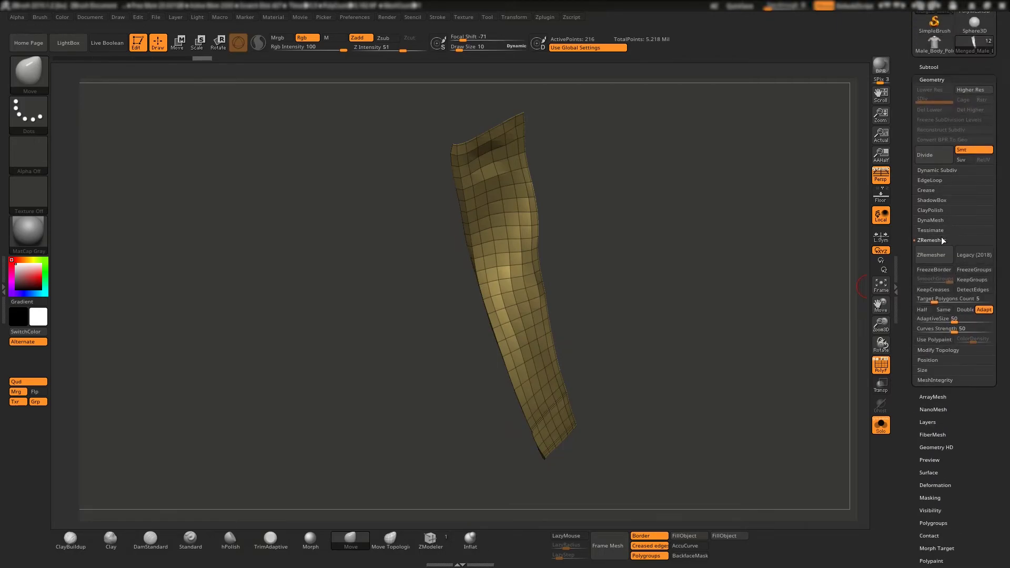
{"action": "left_click", "coordinate": [942, 350]}
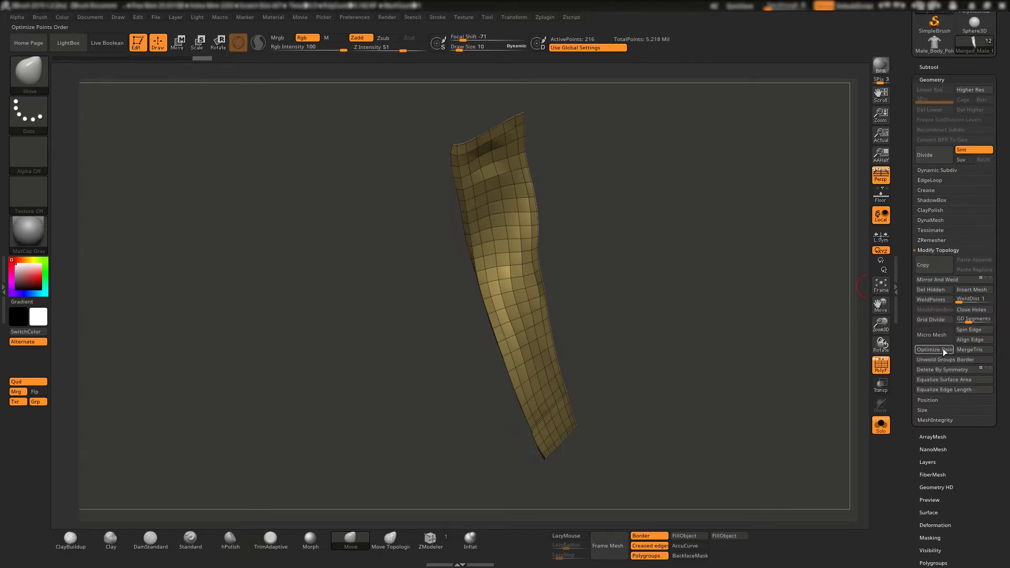
{"action": "mouse_move", "coordinate": [796, 345]}
{"action": "left_mouse_down"}
{"action": "mouse_move", "coordinate": [723, 346]}
{"action": "mouse_move", "coordinate": [737, 338]}
{"action": "mouse_move", "coordinate": [735, 355]}
{"action": "mouse_move", "coordinate": [741, 334]}
{"action": "left_mouse_up"}
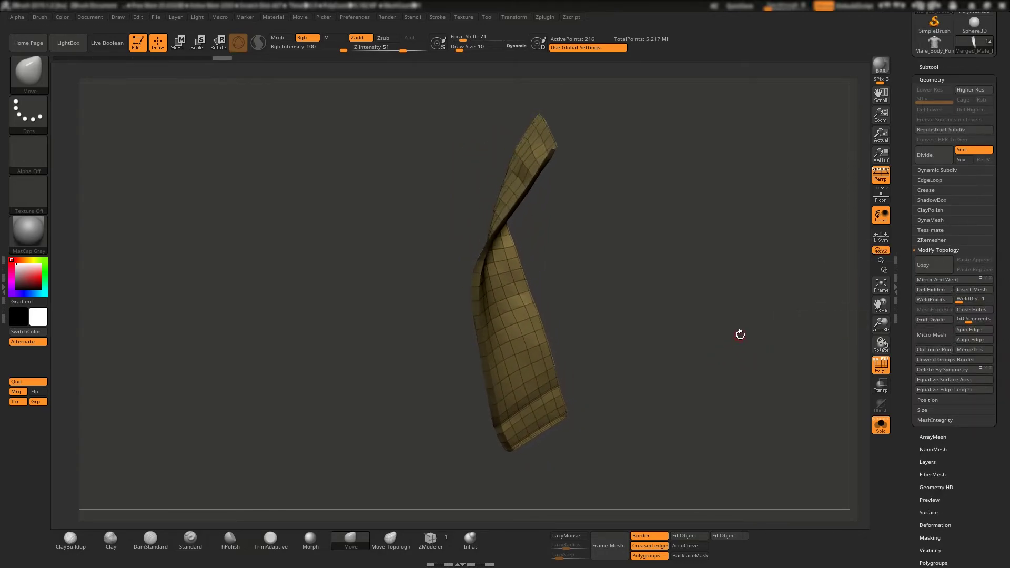
{"action": "left_click", "coordinate": [431, 538]}
{"action": "mouse_move", "coordinate": [537, 267]}
{"action": "left_mouse_down"}
{"action": "mouse_move", "coordinate": [533, 200]}
{"action": "mouse_move", "coordinate": [532, 233]}
{"action": "left_mouse_up"}
Extrude the placket strip into a thick slab with QMesh targeting the whole polygroup.
{"action": "key", "text": "space"}
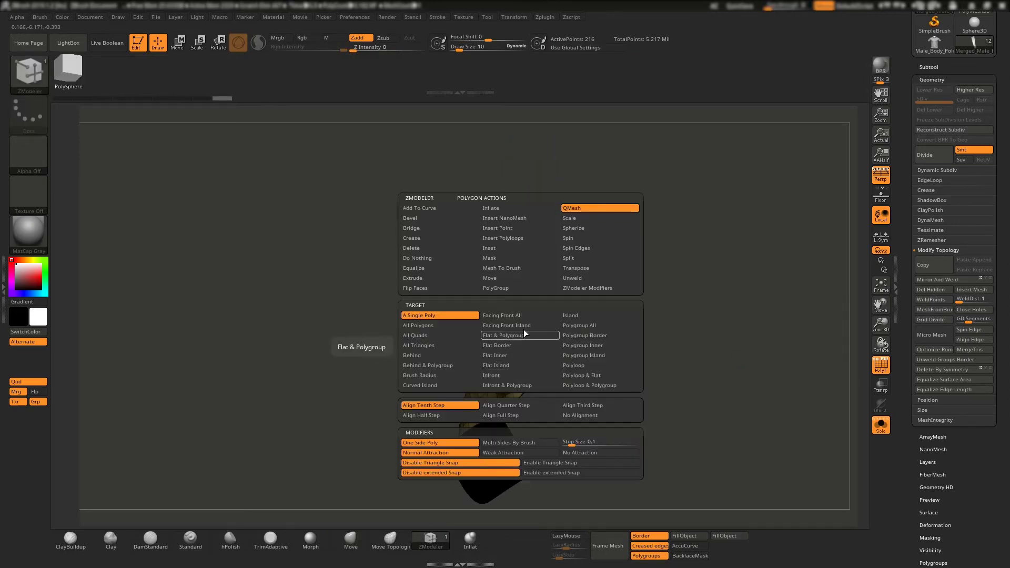
{"action": "key", "text": "space"}
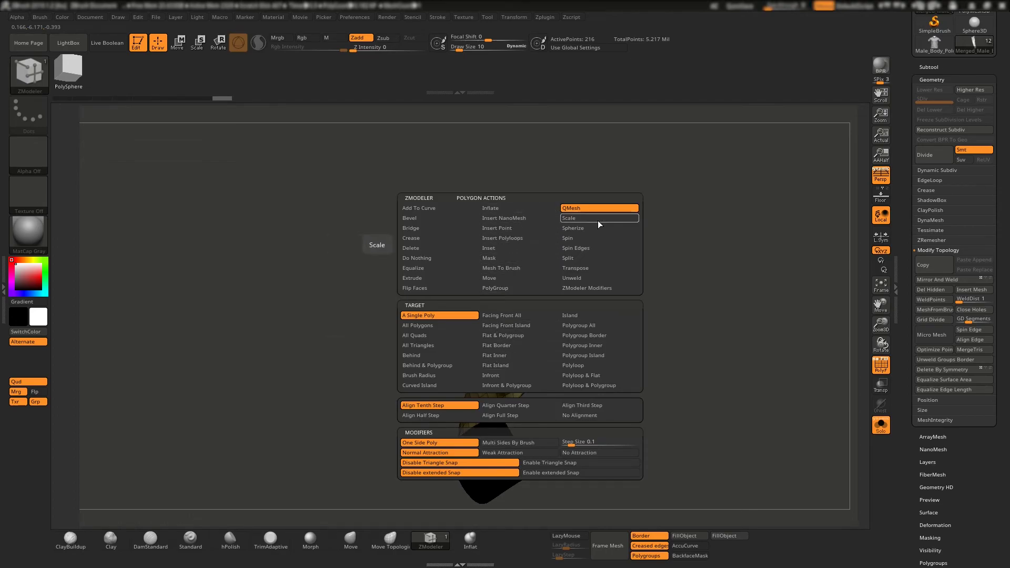
{"action": "left_click", "coordinate": [579, 326]}
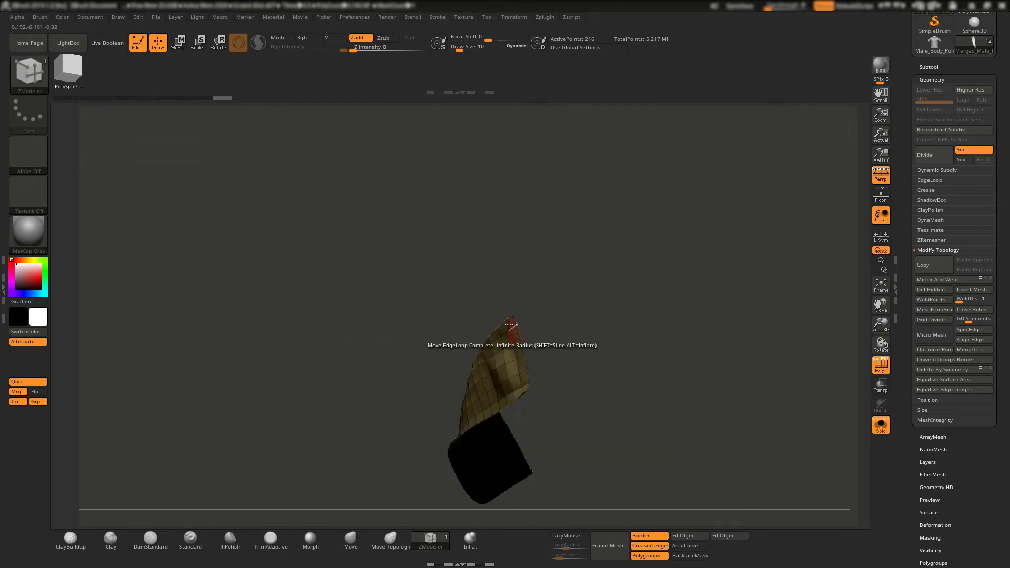
{"action": "left_click_drag", "start_coordinate": [514, 349], "coordinate": [509, 353]}
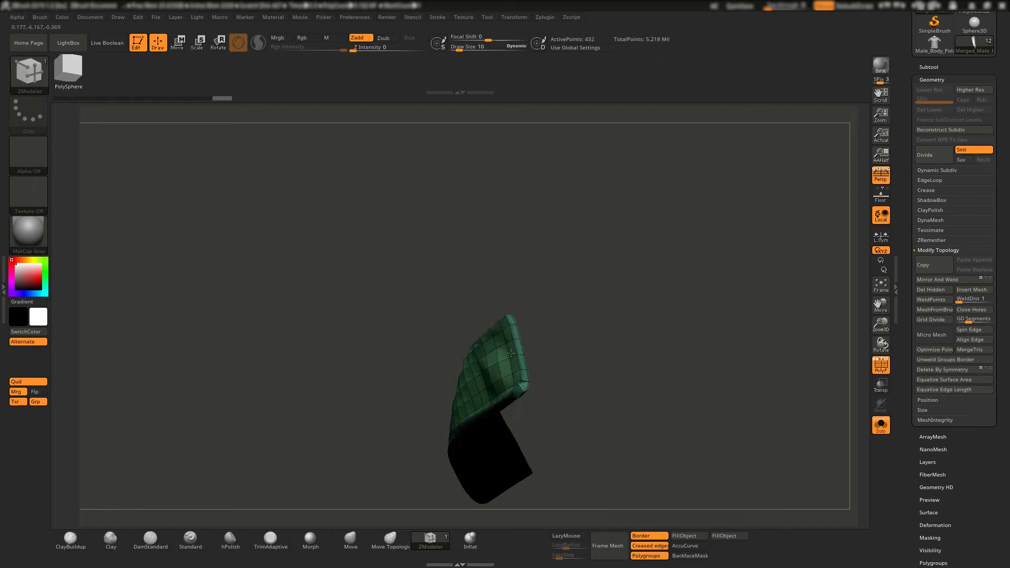
{"action": "mouse_move", "coordinate": [597, 337]}
{"action": "left_mouse_down"}
{"action": "mouse_move", "coordinate": [592, 311]}
{"action": "mouse_move", "coordinate": [571, 339]}
{"action": "left_mouse_up"}
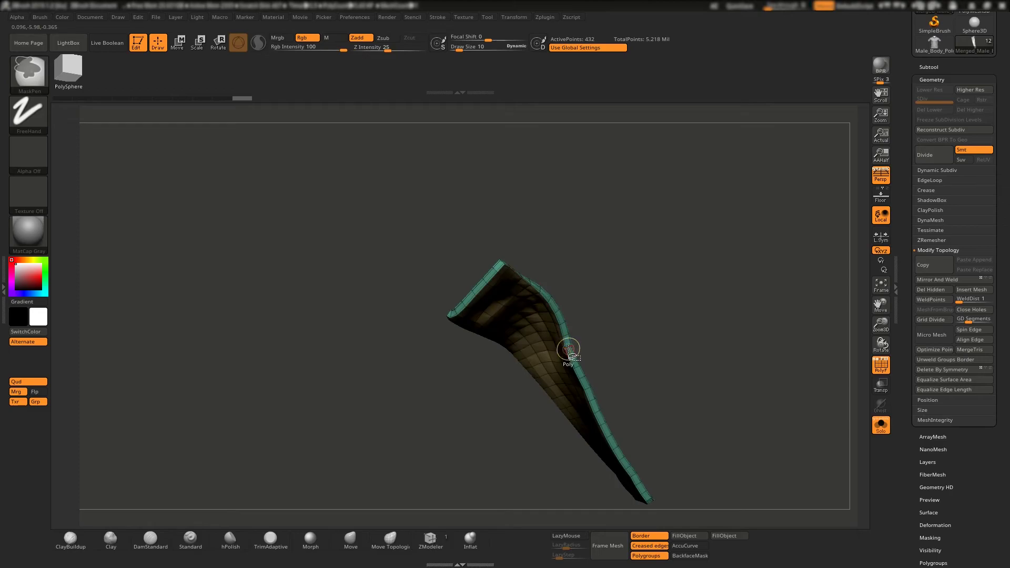
Hide and reveal slab sections with Ctrl+Shift lasso, then Del Hidden to clean up.
{"action": "left_click", "coordinate": [570, 345], "text": "ctrl+shift"}
{"action": "mouse_move", "coordinate": [670, 325]}
{"action": "left_mouse_down"}
{"action": "mouse_move", "coordinate": [661, 300]}
{"action": "mouse_move", "coordinate": [526, 216]}
{"action": "left_mouse_up"}
{"action": "mouse_move", "coordinate": [397, 192]}
{"action": "left_mouse_down", "text": "ctrl+shift"}
{"action": "mouse_move", "coordinate": [496, 417]}
{"action": "mouse_move", "coordinate": [558, 448]}
{"action": "mouse_move", "coordinate": [447, 158]}
{"action": "left_mouse_up", "text": "ctrl+shift"}
{"action": "mouse_move", "coordinate": [516, 167]}
{"action": "left_mouse_down"}
{"action": "mouse_move", "coordinate": [430, 153]}
{"action": "mouse_move", "coordinate": [447, 140]}
{"action": "left_mouse_up"}
{"action": "mouse_move", "coordinate": [586, 327]}
{"action": "left_mouse_down"}
{"action": "mouse_move", "coordinate": [608, 342]}
{"action": "mouse_move", "coordinate": [606, 328]}
{"action": "left_mouse_up"}
{"action": "left_click", "coordinate": [606, 287], "text": "ctrl+shift"}
{"action": "mouse_move", "coordinate": [607, 287]}
{"action": "left_mouse_down"}
{"action": "mouse_move", "coordinate": [606, 252]}
{"action": "mouse_move", "coordinate": [466, 149]}
{"action": "mouse_move", "coordinate": [423, 205]}
{"action": "mouse_move", "coordinate": [484, 455]}
{"action": "left_mouse_up"}
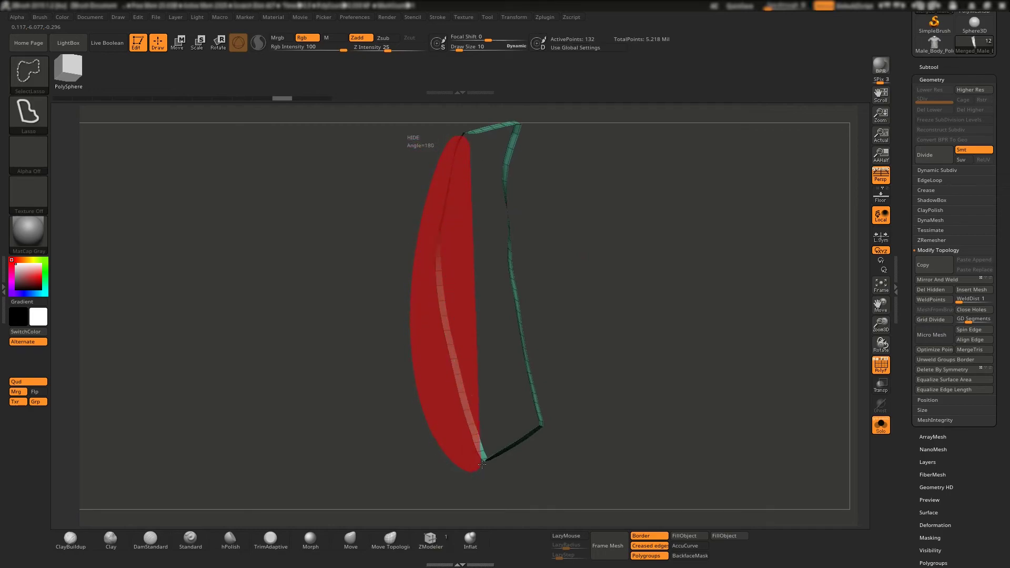
{"action": "left_click", "coordinate": [613, 306], "text": "ctrl+shift"}
{"action": "mouse_move", "coordinate": [676, 328]}
{"action": "left_mouse_down"}
{"action": "mouse_move", "coordinate": [696, 333]}
{"action": "mouse_move", "coordinate": [746, 297]}
{"action": "mouse_move", "coordinate": [672, 344]}
{"action": "mouse_move", "coordinate": [708, 282]}
{"action": "mouse_move", "coordinate": [724, 282]}
{"action": "left_mouse_up"}
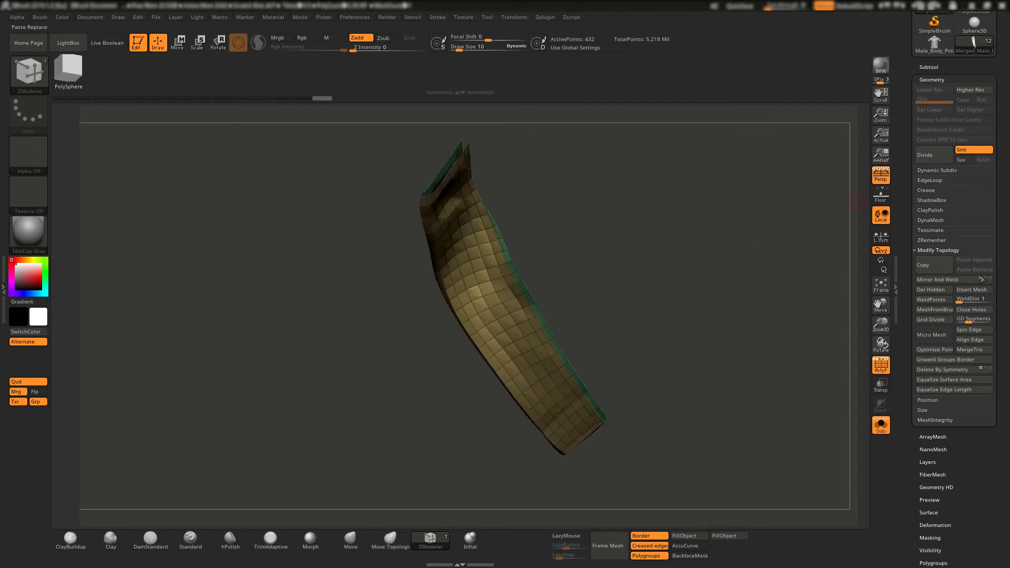
{"action": "left_click", "coordinate": [933, 290]}
{"action": "mouse_move", "coordinate": [697, 321]}
{"action": "left_mouse_down"}
{"action": "mouse_move", "coordinate": [714, 340]}
{"action": "mouse_move", "coordinate": [711, 321]}
{"action": "mouse_move", "coordinate": [793, 309]}
{"action": "left_mouse_up"}
Turn off Solo and check the thickened placket under the collar on the full shirt.
{"action": "key", "text": "shift+alt+s"}
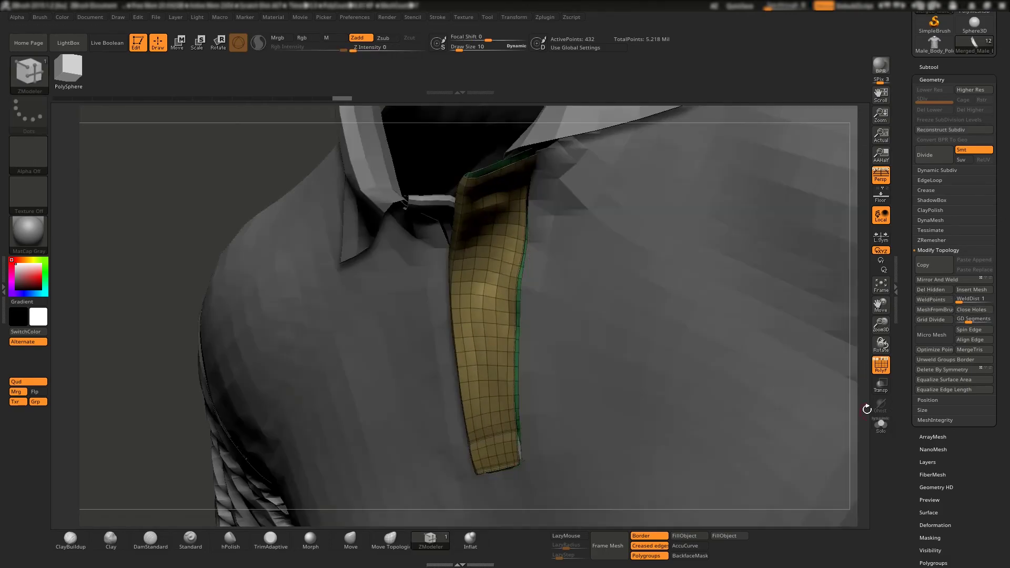
{"action": "left_click_drag", "start_coordinate": [729, 371], "coordinate": [485, 199]}
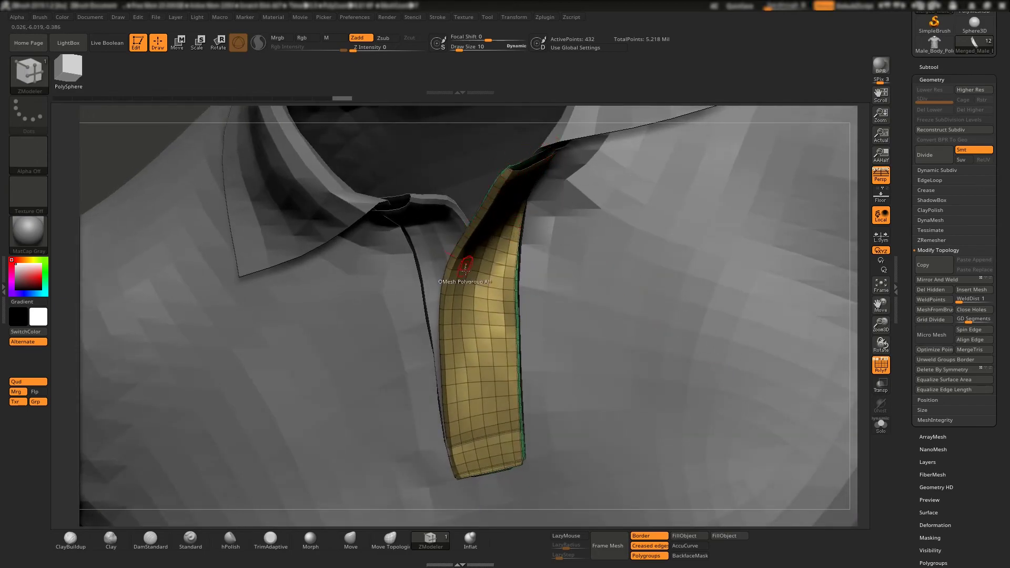
{"action": "mouse_move", "coordinate": [584, 372]}
{"action": "left_mouse_down"}
{"action": "mouse_move", "coordinate": [523, 345]}
{"action": "mouse_move", "coordinate": [505, 409]}
{"action": "mouse_move", "coordinate": [545, 289]}
{"action": "mouse_move", "coordinate": [539, 347]}
{"action": "mouse_move", "coordinate": [526, 315]}
{"action": "mouse_move", "coordinate": [589, 229]}
{"action": "mouse_move", "coordinate": [704, 284]}
{"action": "mouse_move", "coordinate": [680, 253]}
{"action": "left_mouse_up"}
Select the collar, inspect it in Solo, restore the full shirt, then switch to XnView.
{"action": "left_click", "coordinate": [590, 228], "text": "alt"}
{"action": "left_click", "coordinate": [351, 538]}
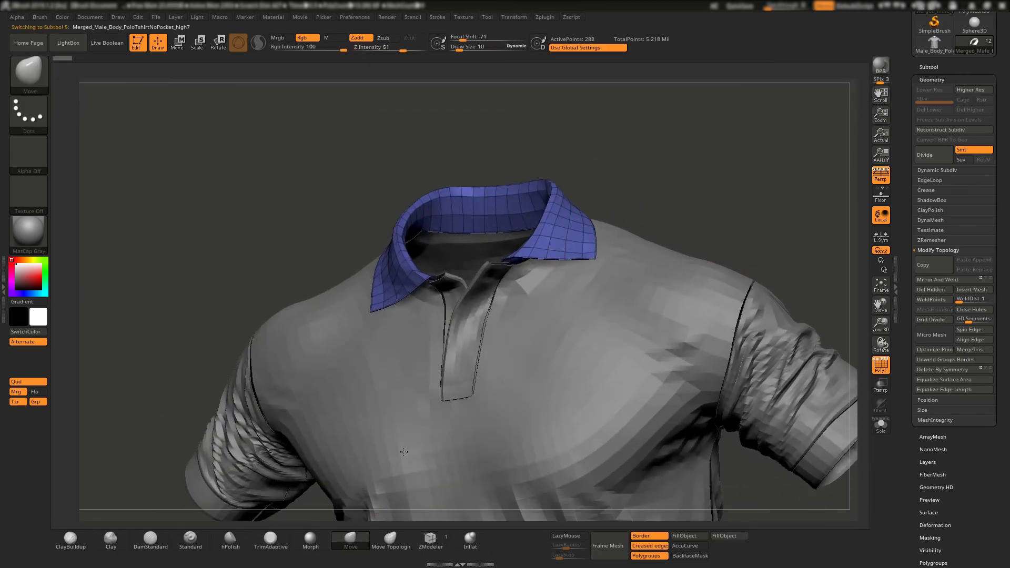
{"action": "left_click_drag", "start_coordinate": [789, 431], "coordinate": [825, 380]}
{"action": "left_click", "coordinate": [881, 425]}
{"action": "left_click_drag", "start_coordinate": [696, 239], "coordinate": [657, 278]}
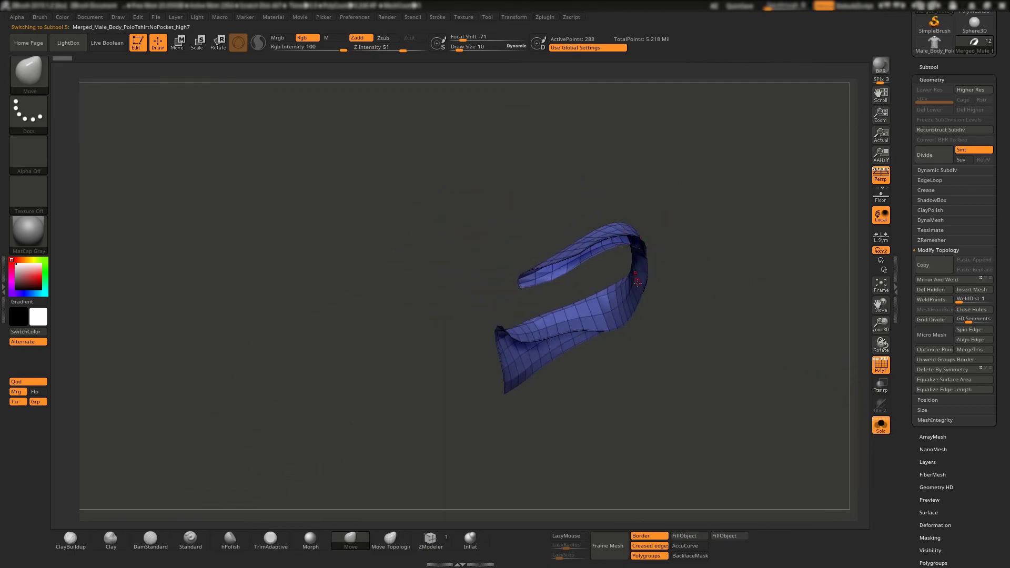
{"action": "left_click", "coordinate": [879, 424]}
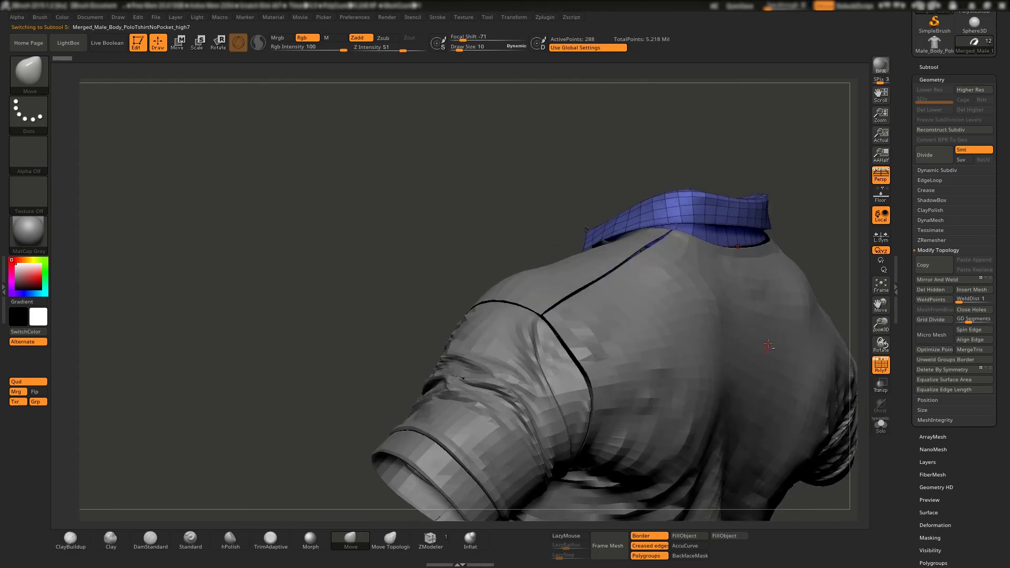
{"action": "right_click_drag", "start_coordinate": [655, 274], "coordinate": [863, 485]}
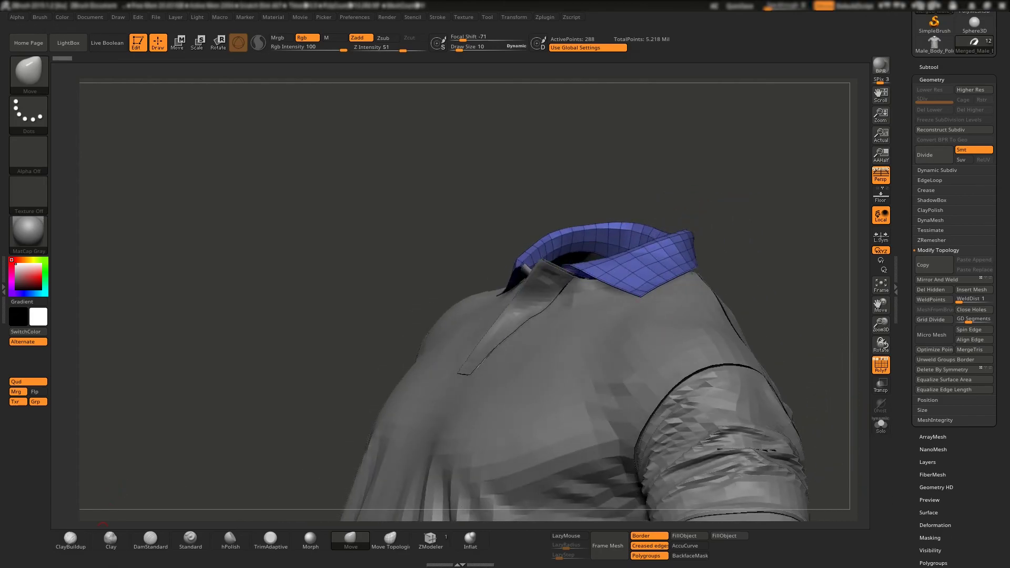
{"action": "key", "text": "alt+Tab"}
Zoom into the collar on the front photo, then the back-view photo 2.jpg.
{"action": "scroll", "coordinate": [253, 295], "scroll_direction": "down", "scroll_amount": 2}
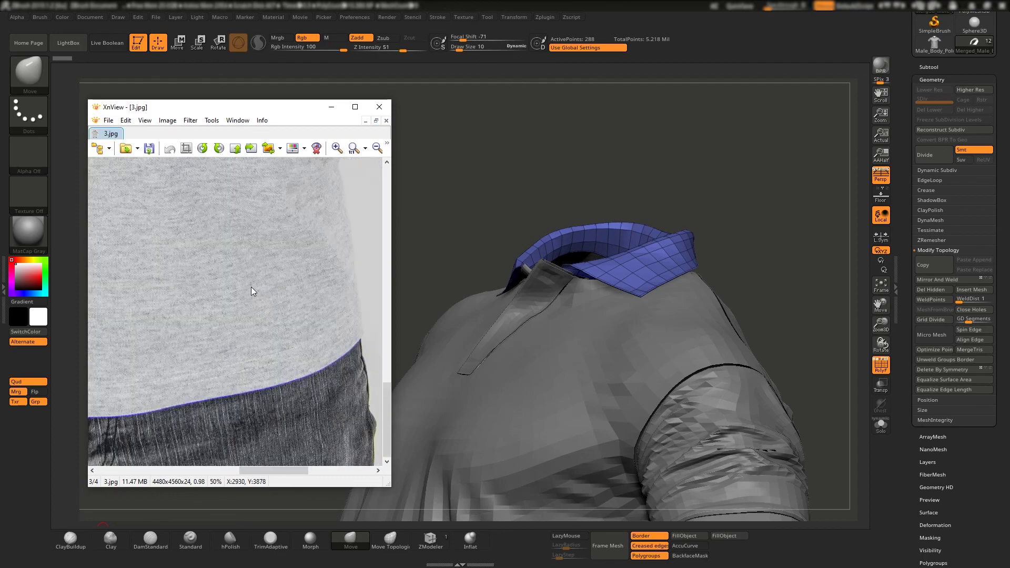
{"action": "scroll", "coordinate": [305, 353], "scroll_direction": "up", "scroll_amount": 2}
{"action": "scroll", "coordinate": [213, 284], "scroll_direction": "down", "scroll_amount": 3}
{"action": "scroll", "coordinate": [211, 270], "scroll_direction": "down", "scroll_amount": 1}
{"action": "left_click_drag", "start_coordinate": [211, 267], "coordinate": [244, 361]}
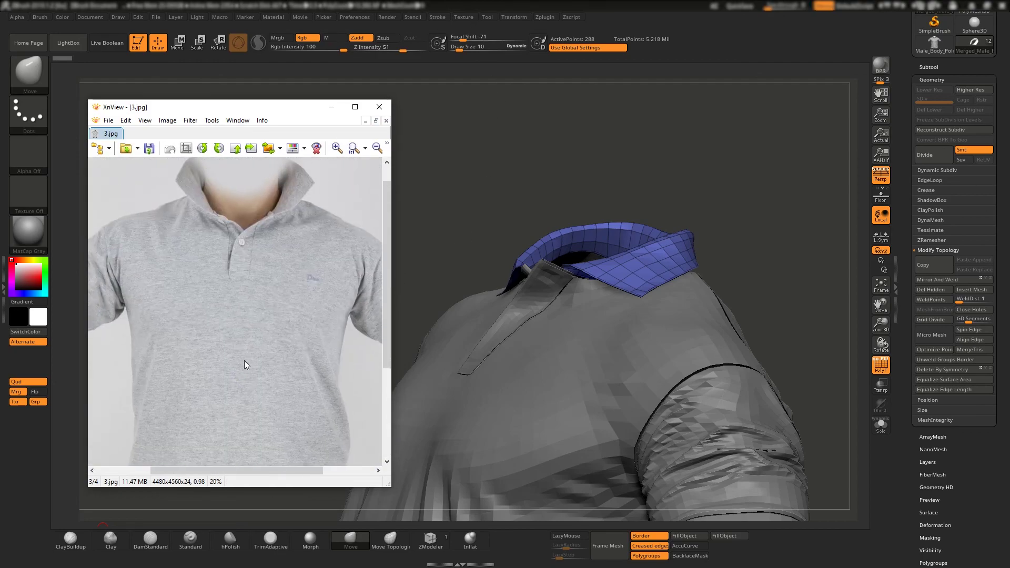
{"action": "scroll", "coordinate": [283, 245], "scroll_direction": "up", "scroll_amount": 1}
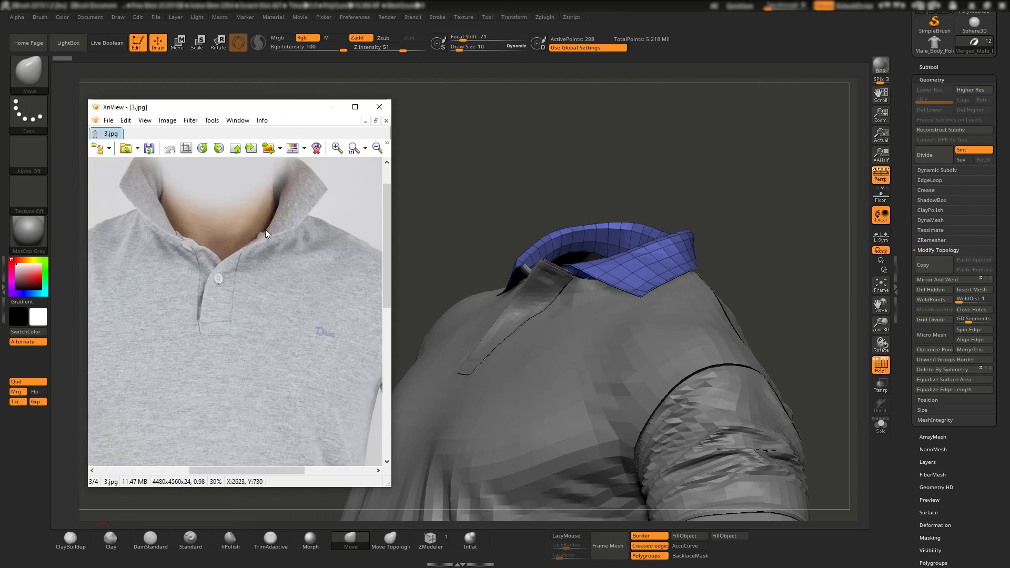
{"action": "key", "text": "Page_Down"}
{"action": "key", "text": "Page_Up"}
{"action": "key", "text": "Page_Up"}
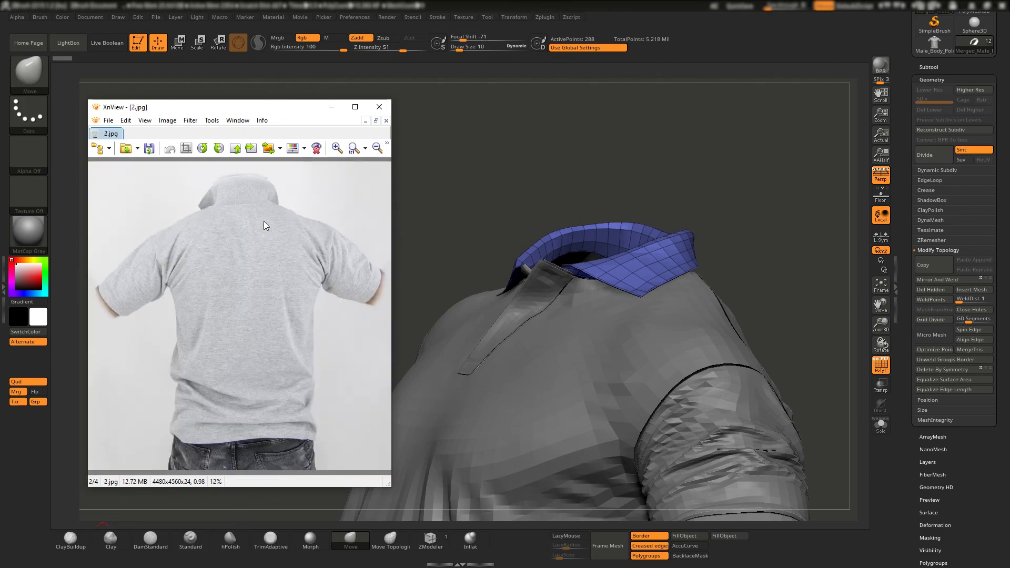
{"action": "scroll", "coordinate": [236, 194], "scroll_direction": "up", "scroll_amount": 1}
{"action": "left_click_drag", "start_coordinate": [235, 195], "coordinate": [239, 260]}
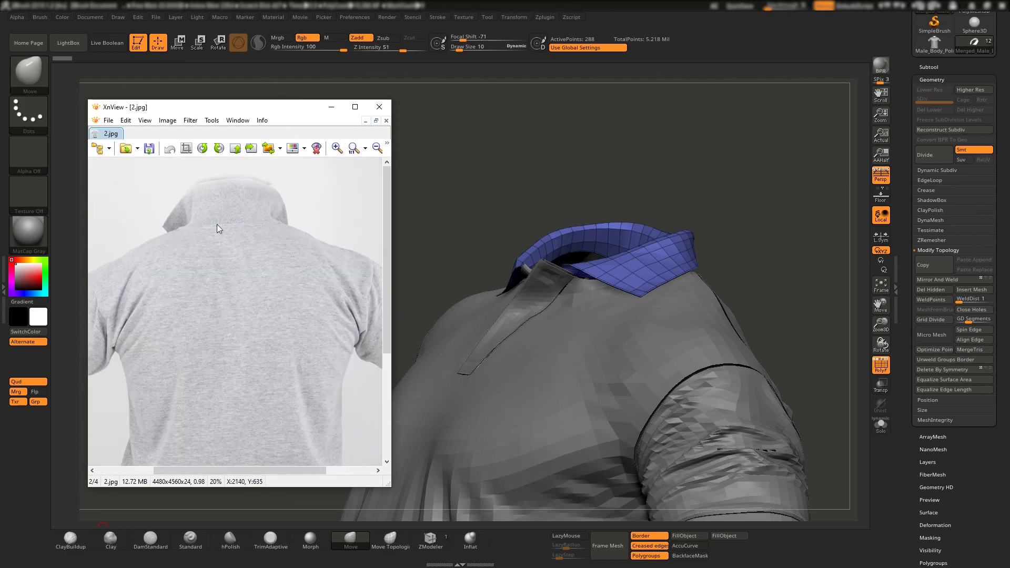
Rotate the ZBrush shirt to a three-quarter front view to compare with the photos.
{"action": "left_click_drag", "start_coordinate": [658, 200], "coordinate": [713, 260]}
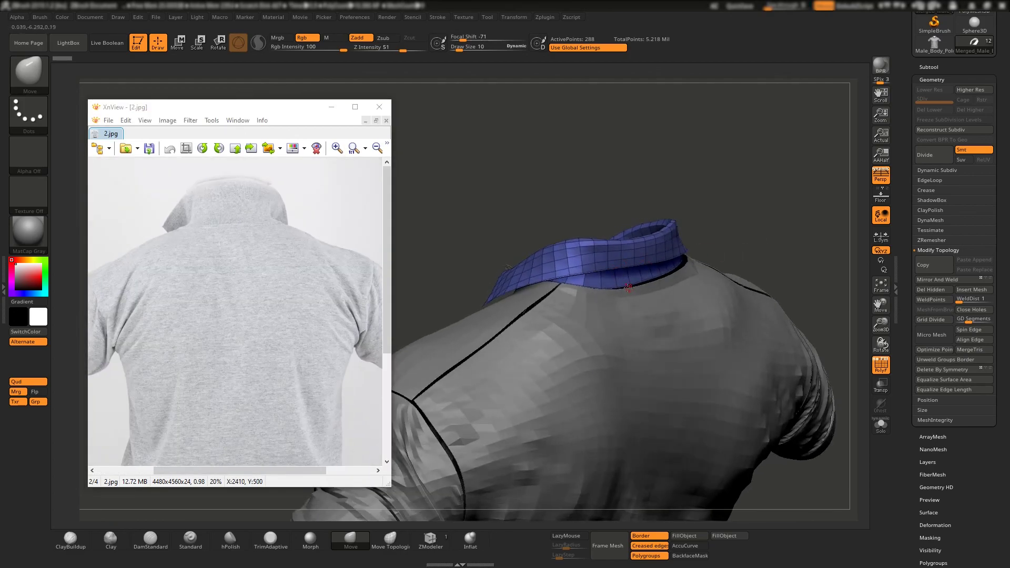
{"action": "mouse_move", "coordinate": [626, 258]}
{"action": "right_mouse_down"}
{"action": "mouse_move", "coordinate": [623, 215]}
{"action": "mouse_move", "coordinate": [623, 277]}
{"action": "right_mouse_up"}
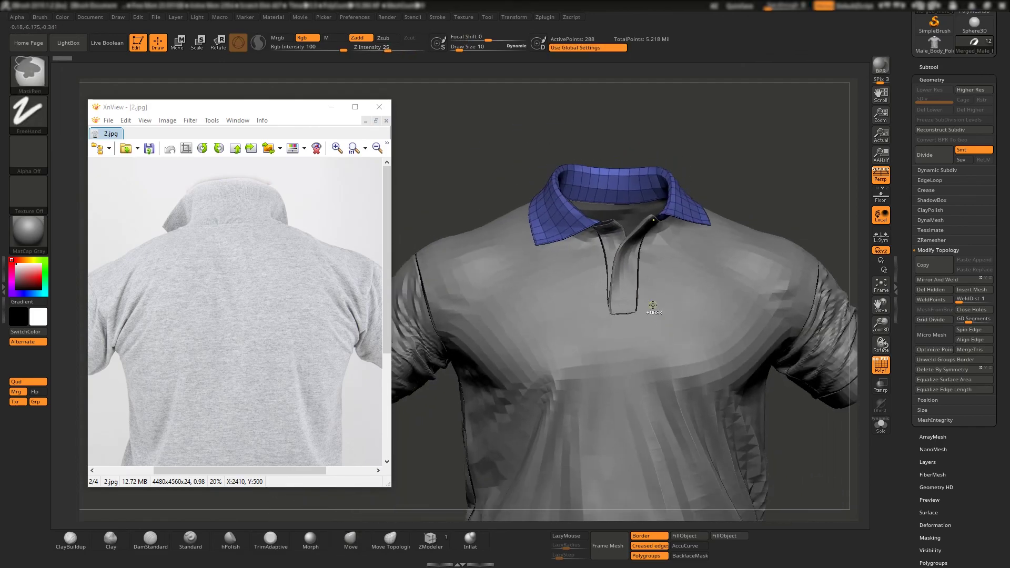
{"action": "mouse_move", "coordinate": [624, 278]}
{"action": "right_mouse_down"}
{"action": "mouse_move", "coordinate": [678, 345]}
{"action": "mouse_move", "coordinate": [661, 332]}
{"action": "right_mouse_up"}
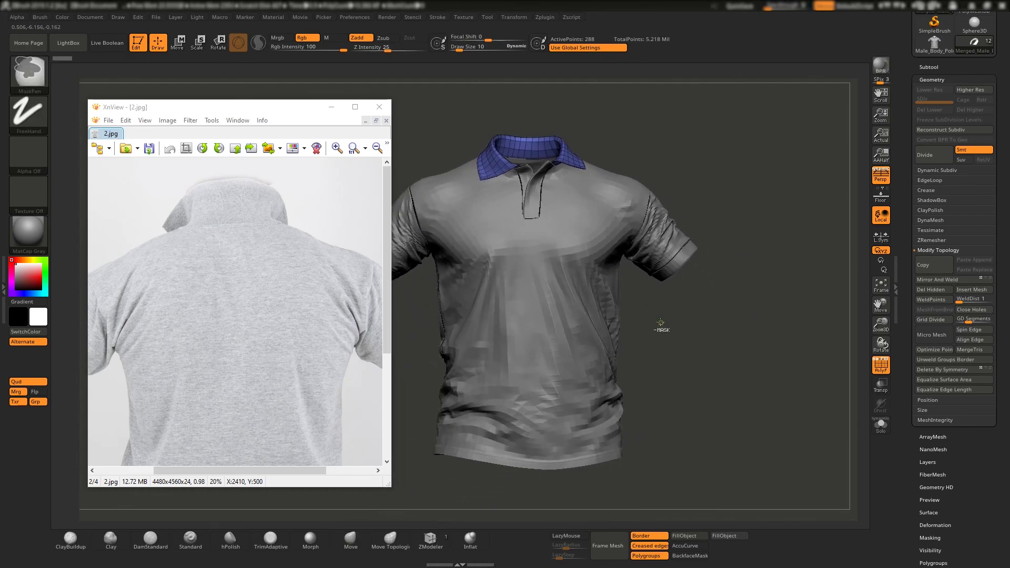